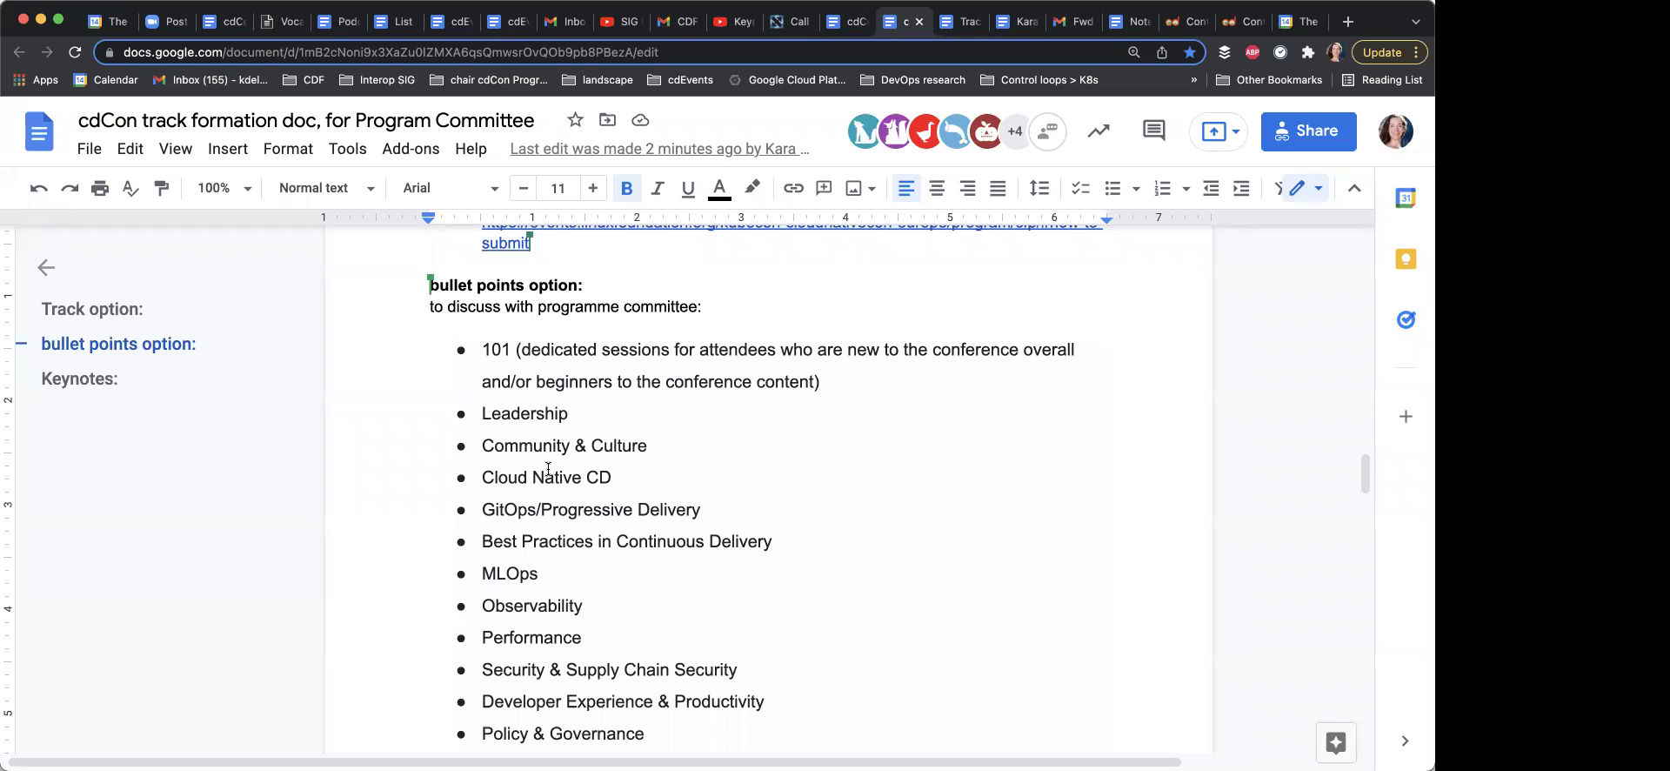
# - Replace the slash in the 'GitOps/Progressive Delivery' bullet with a new bullet break
pyautogui.scroll(-1, 548, 468)
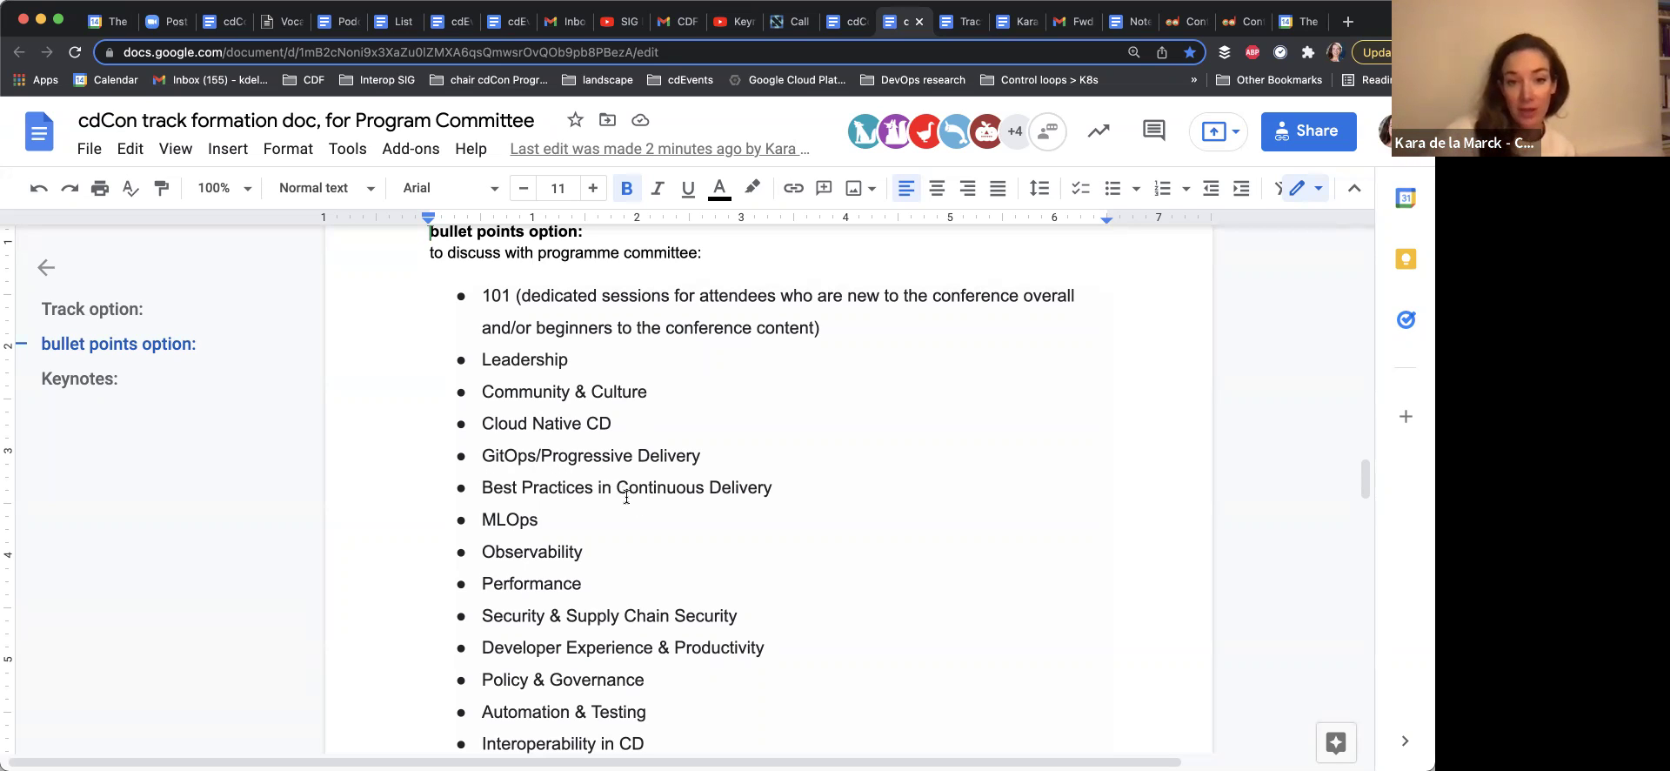
pyautogui.scroll(-1, 653, 527)
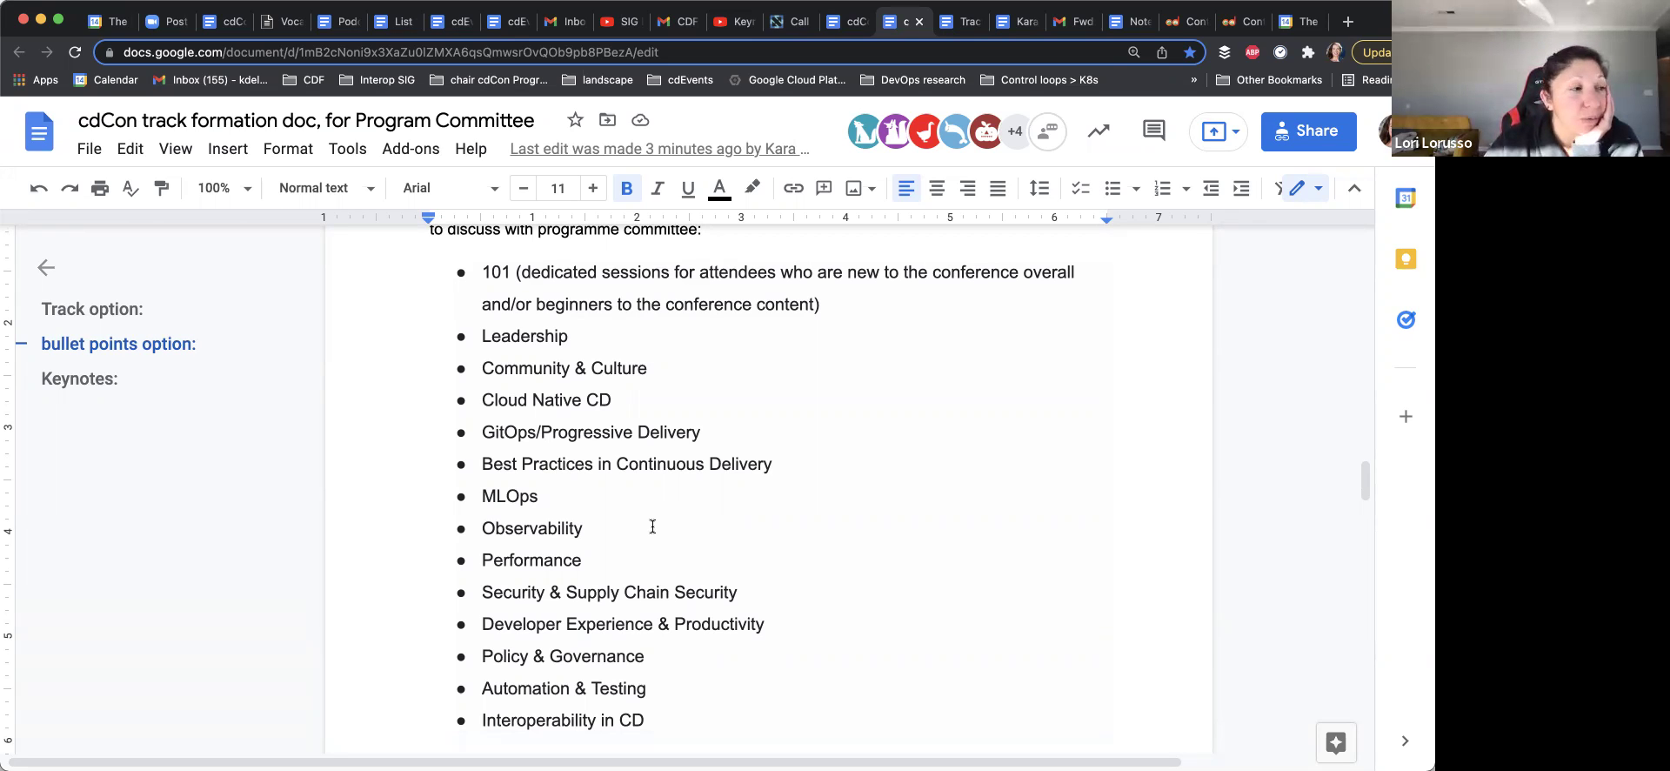
pyautogui.scroll(1, 653, 525)
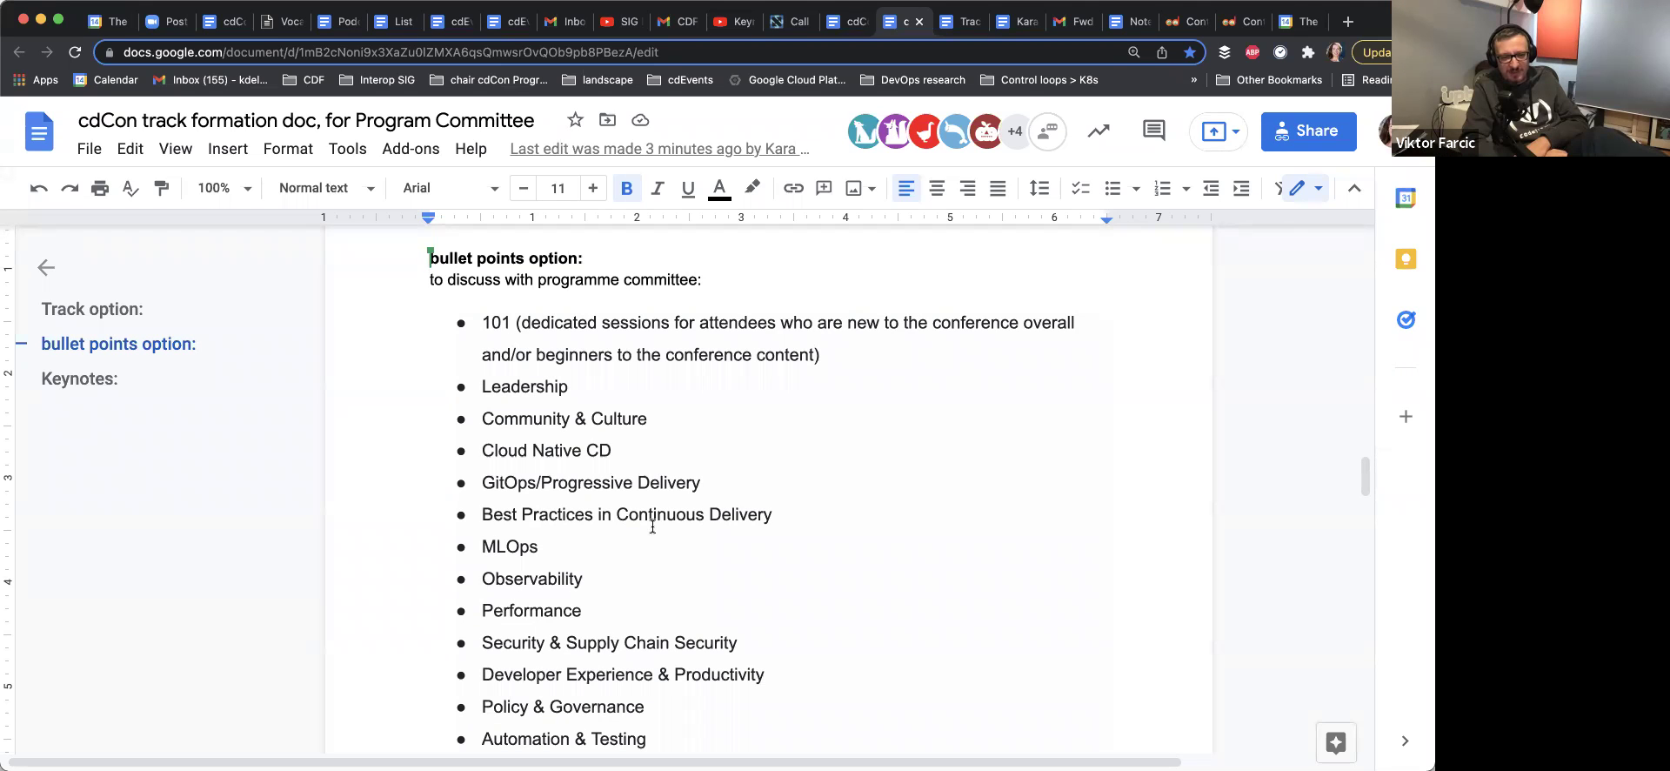
pyautogui.click(541, 484)
pyautogui.press('BackSpace')
pyautogui.press('Return')
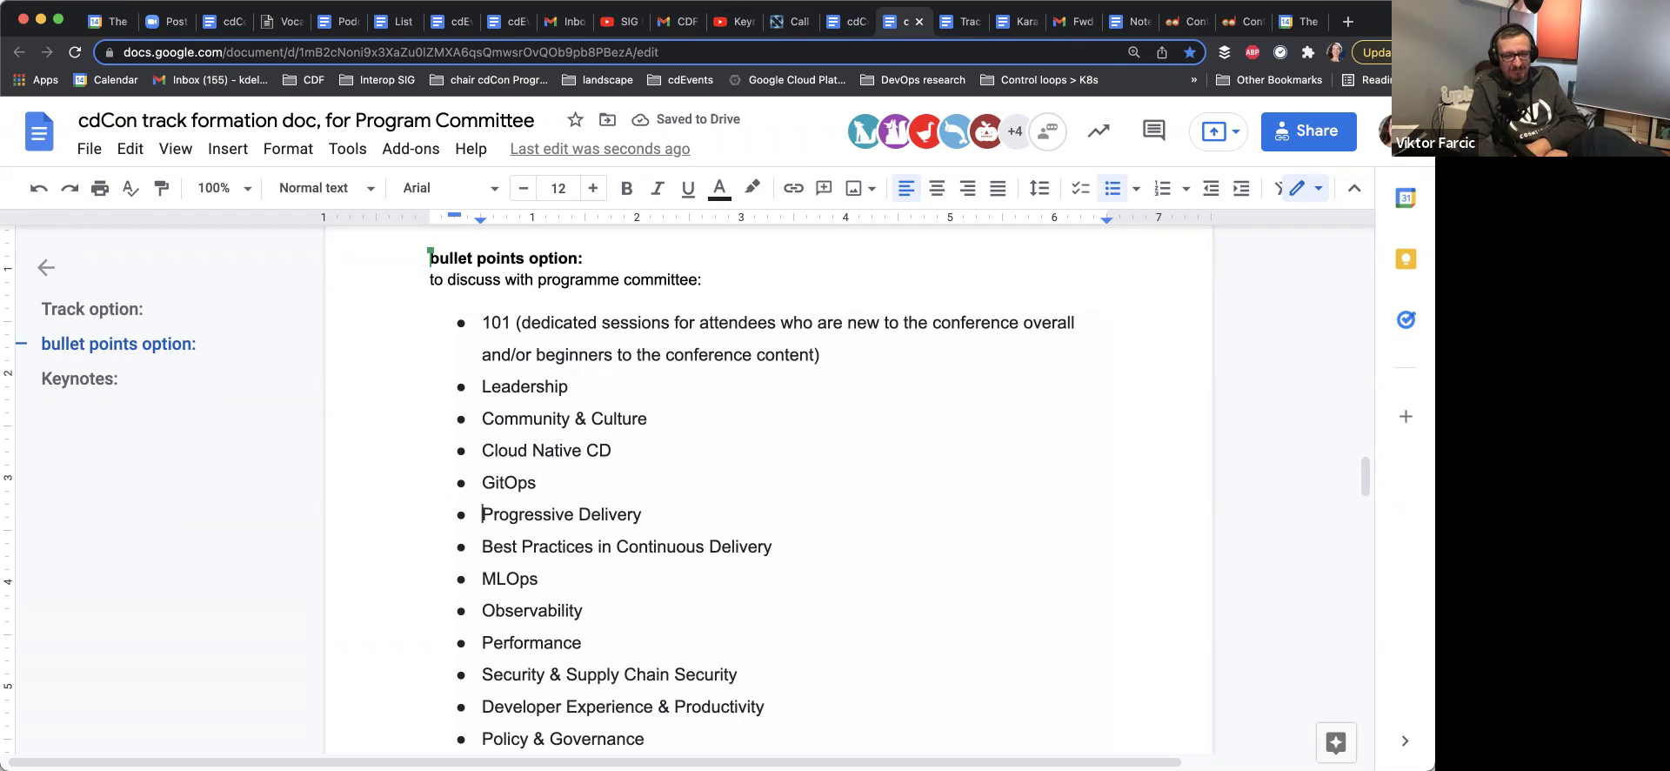
pyautogui.scroll(-2, 565, 531)
pyautogui.scroll(-1, 565, 531)
pyautogui.scroll(1, 578, 574)
pyautogui.scroll(-2, 590, 614)
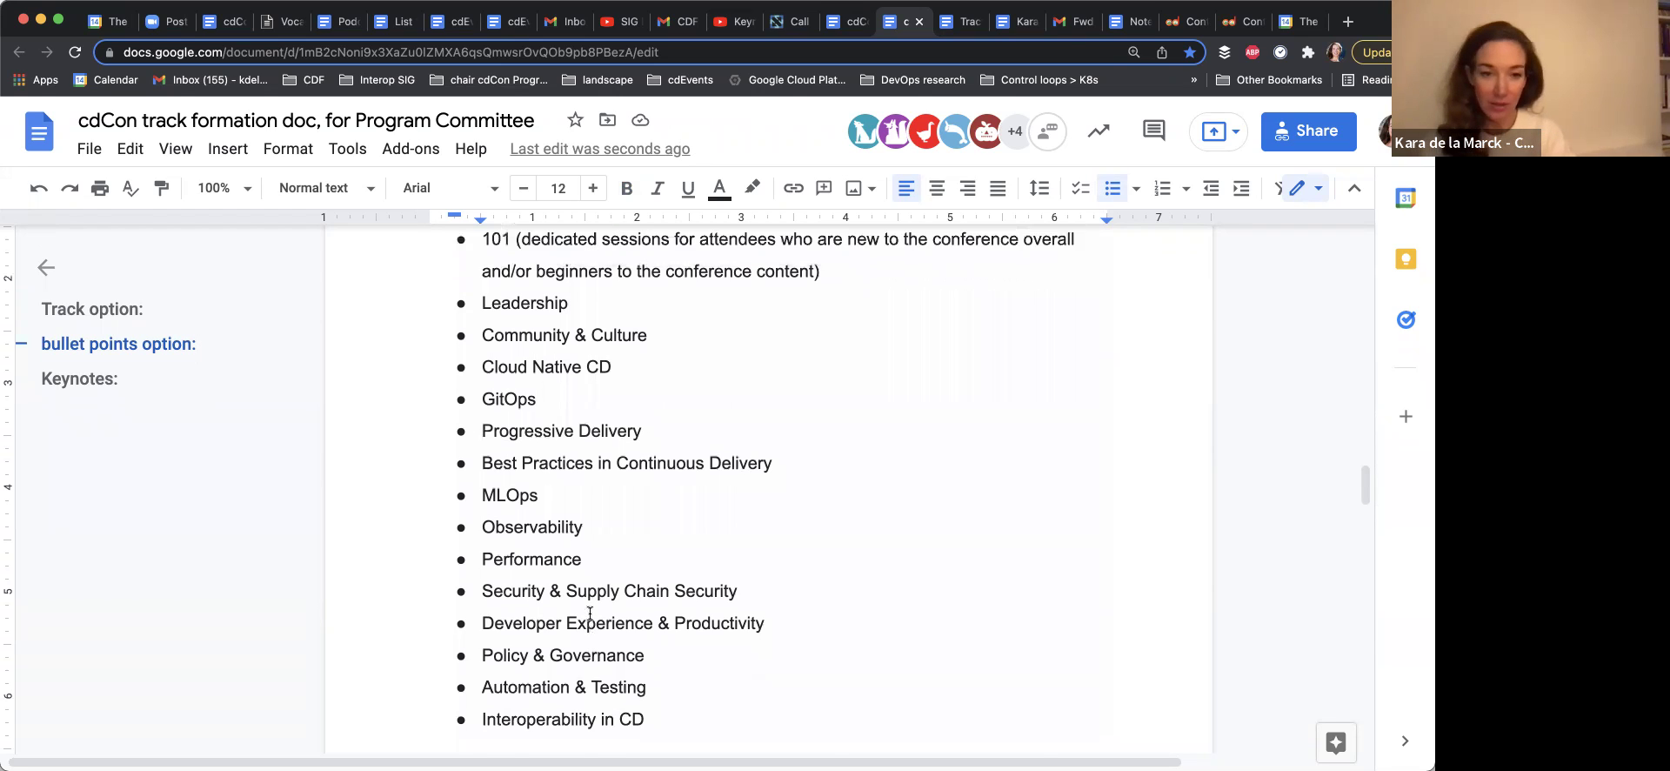
pyautogui.scroll(2, 590, 614)
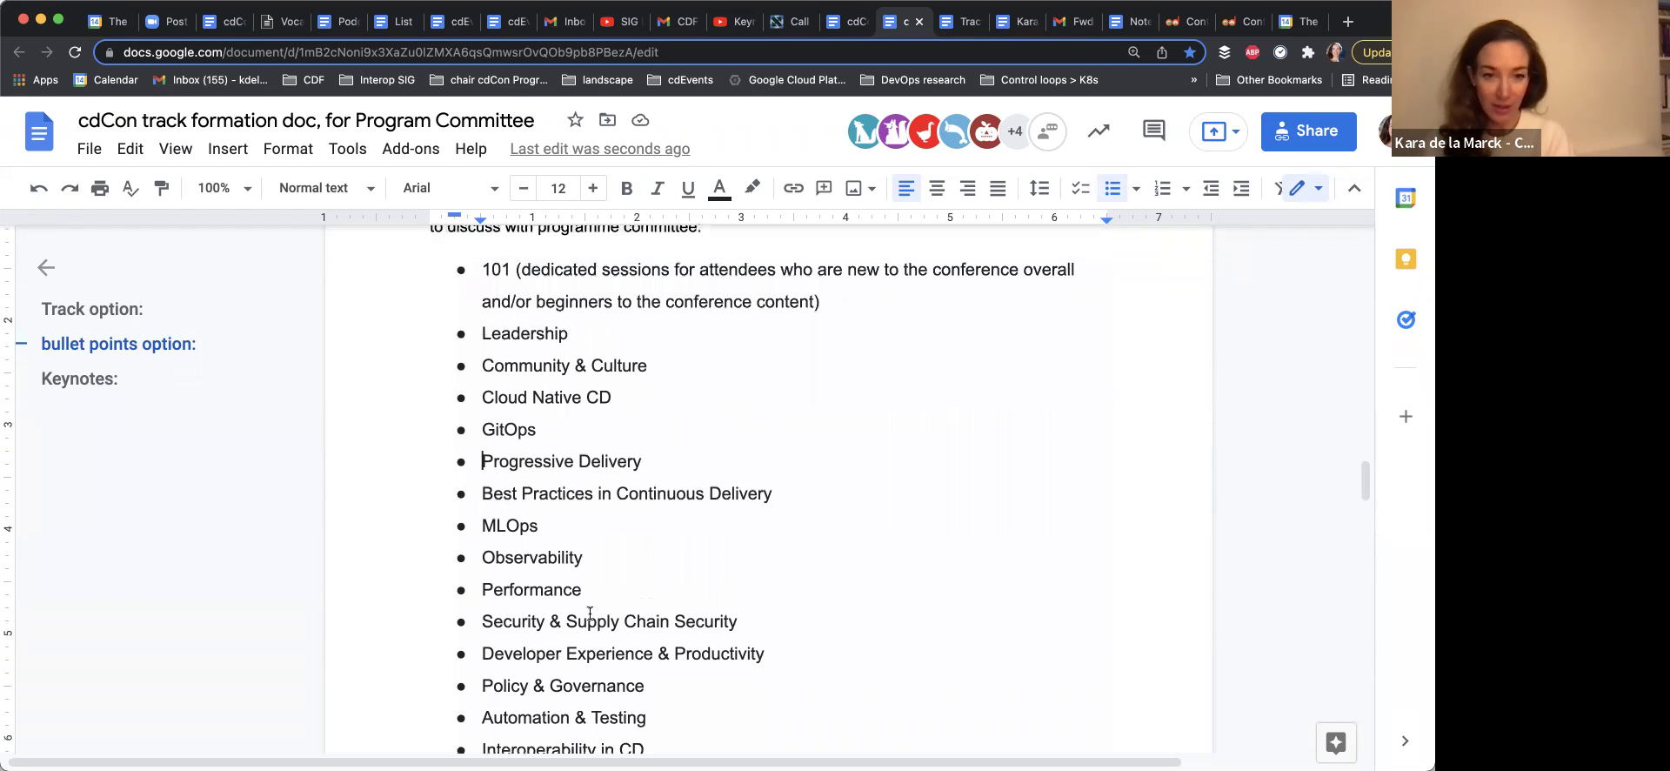
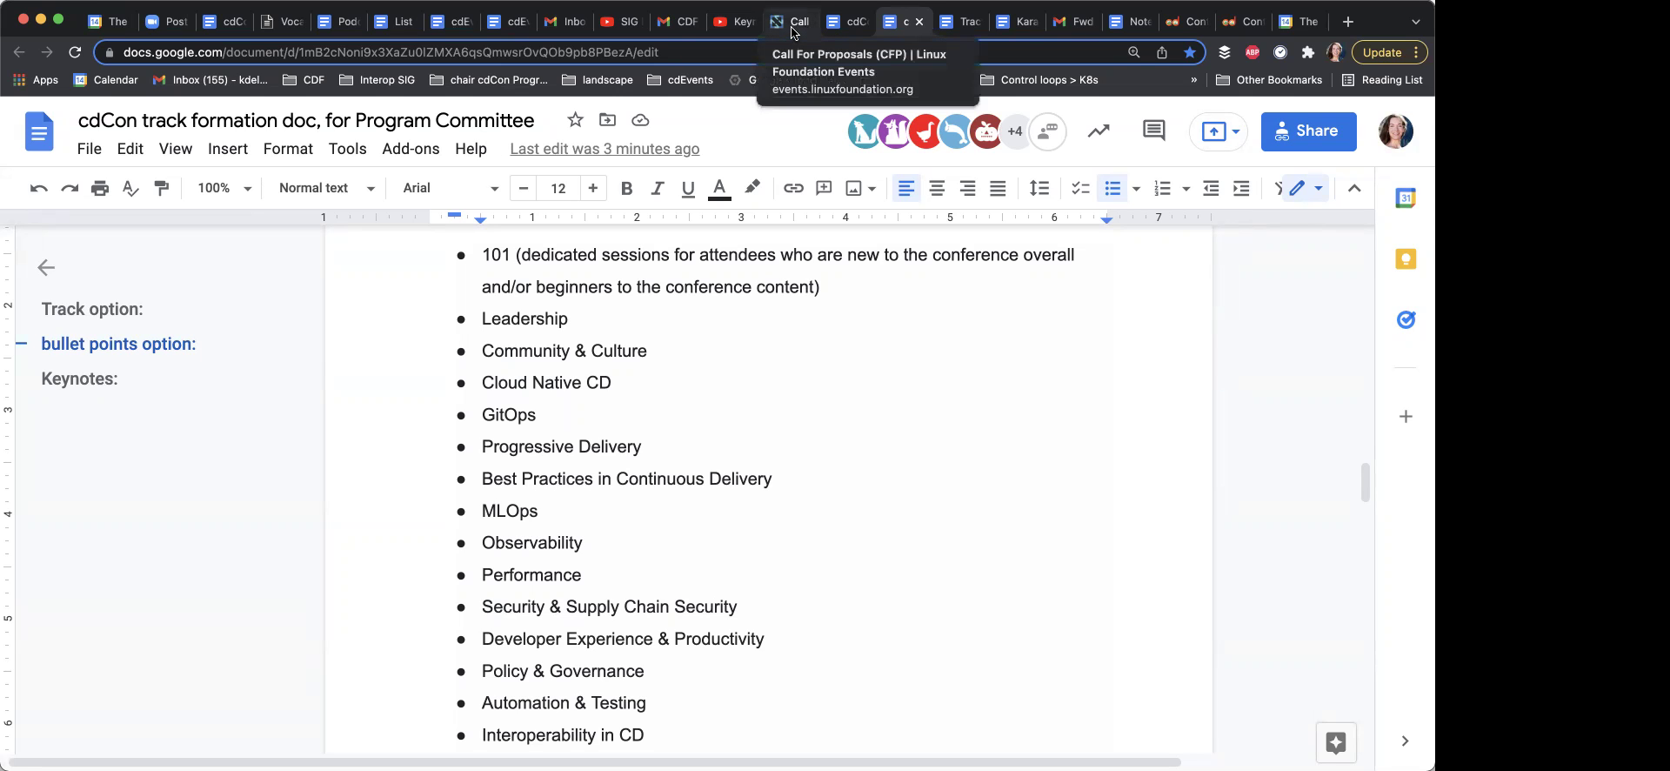
# - Compare the KubeCon CloudNativeCon Europe CFP topic list, then return to the cdCon track doc
pyautogui.hotkey('ctrl', 'shift', 'Tab')
pyautogui.hotkey('ctrl', 'shift', 'Tab')
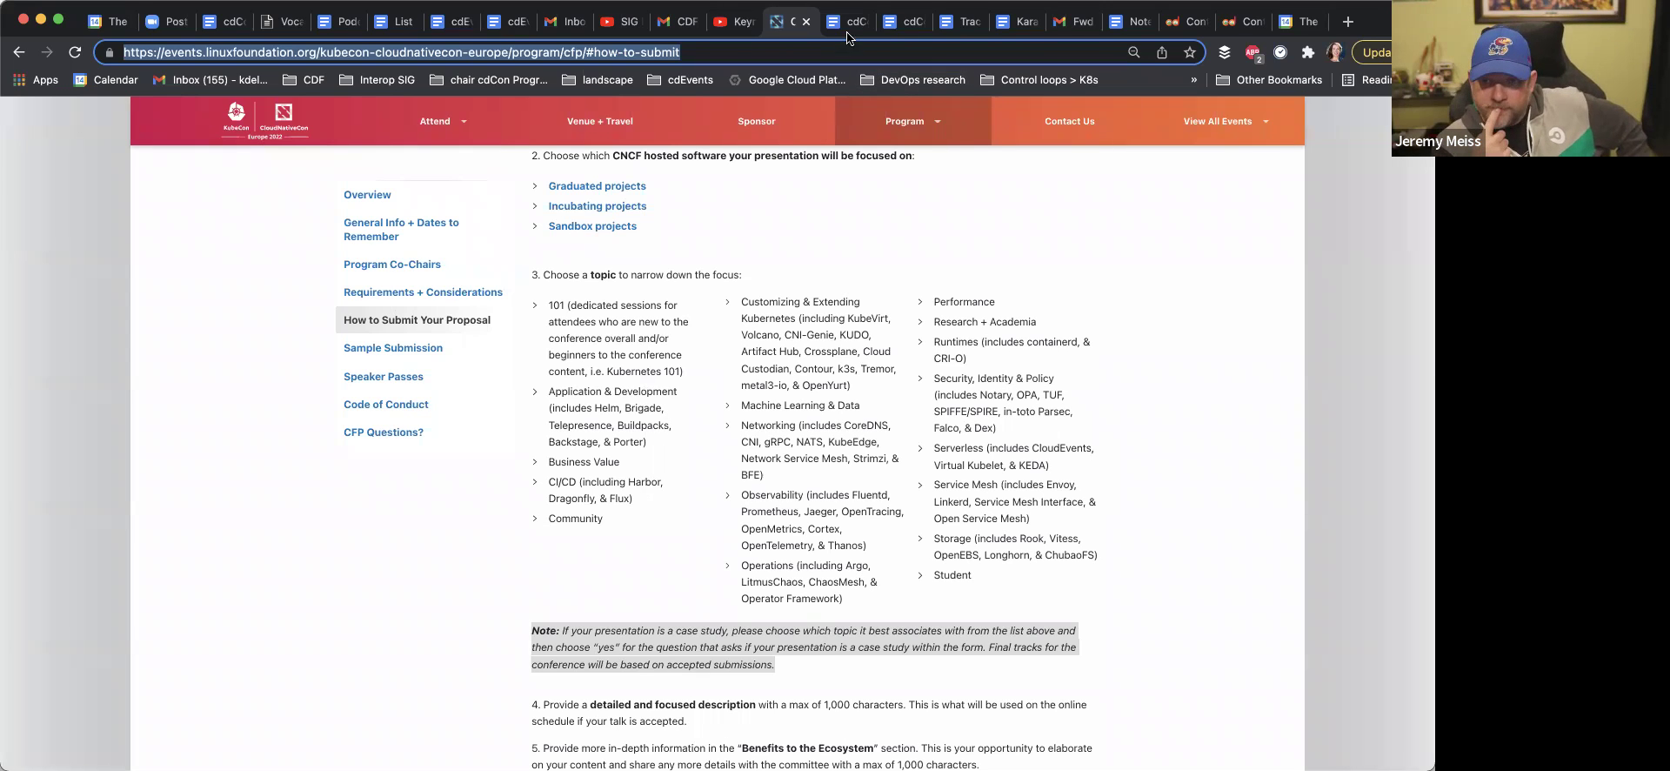
pyautogui.click(906, 23)
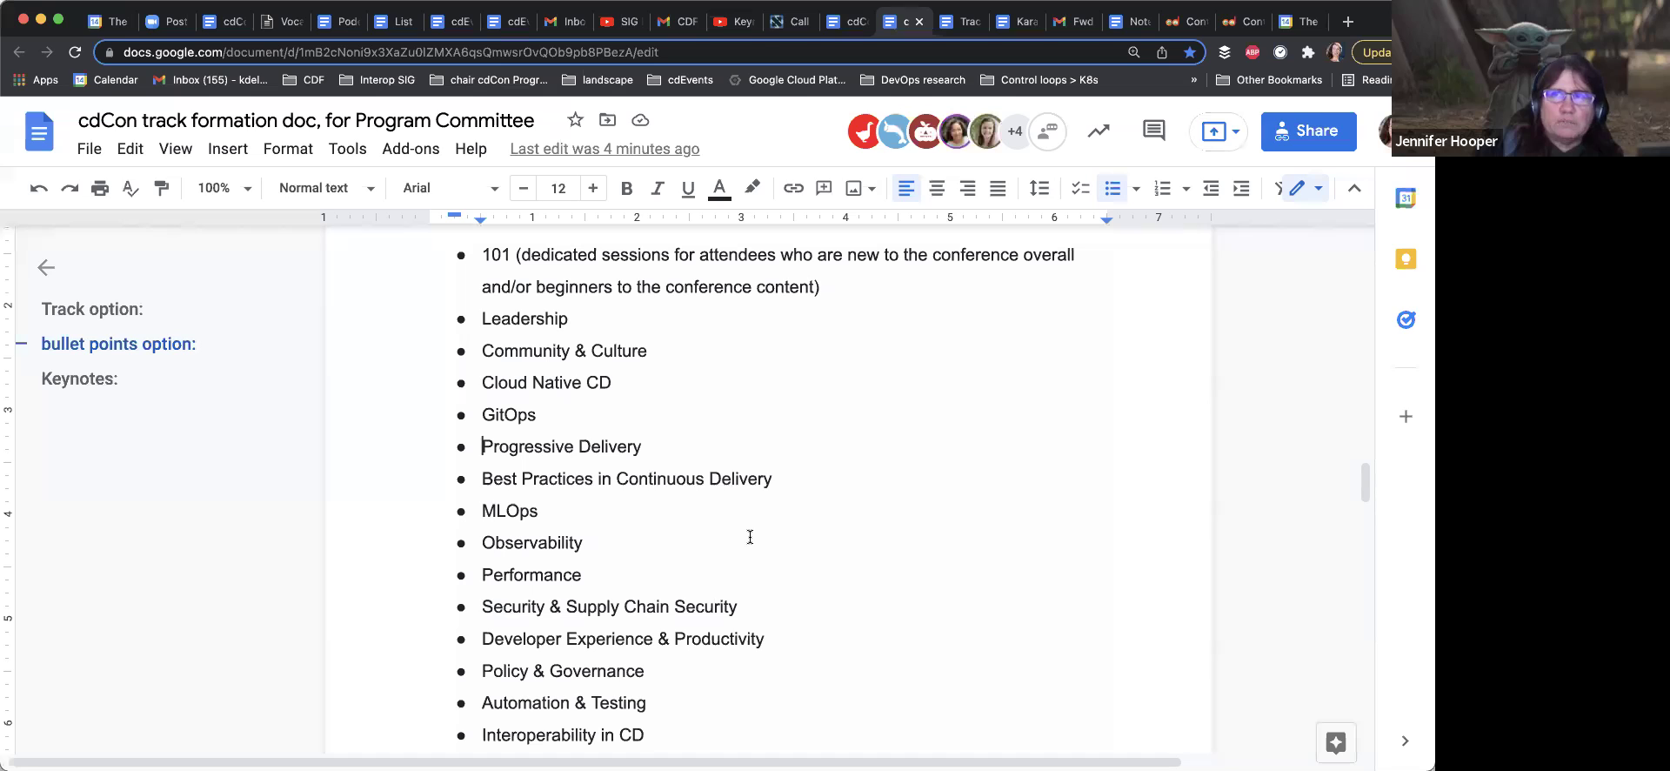
pyautogui.scroll(-10, 750, 536)
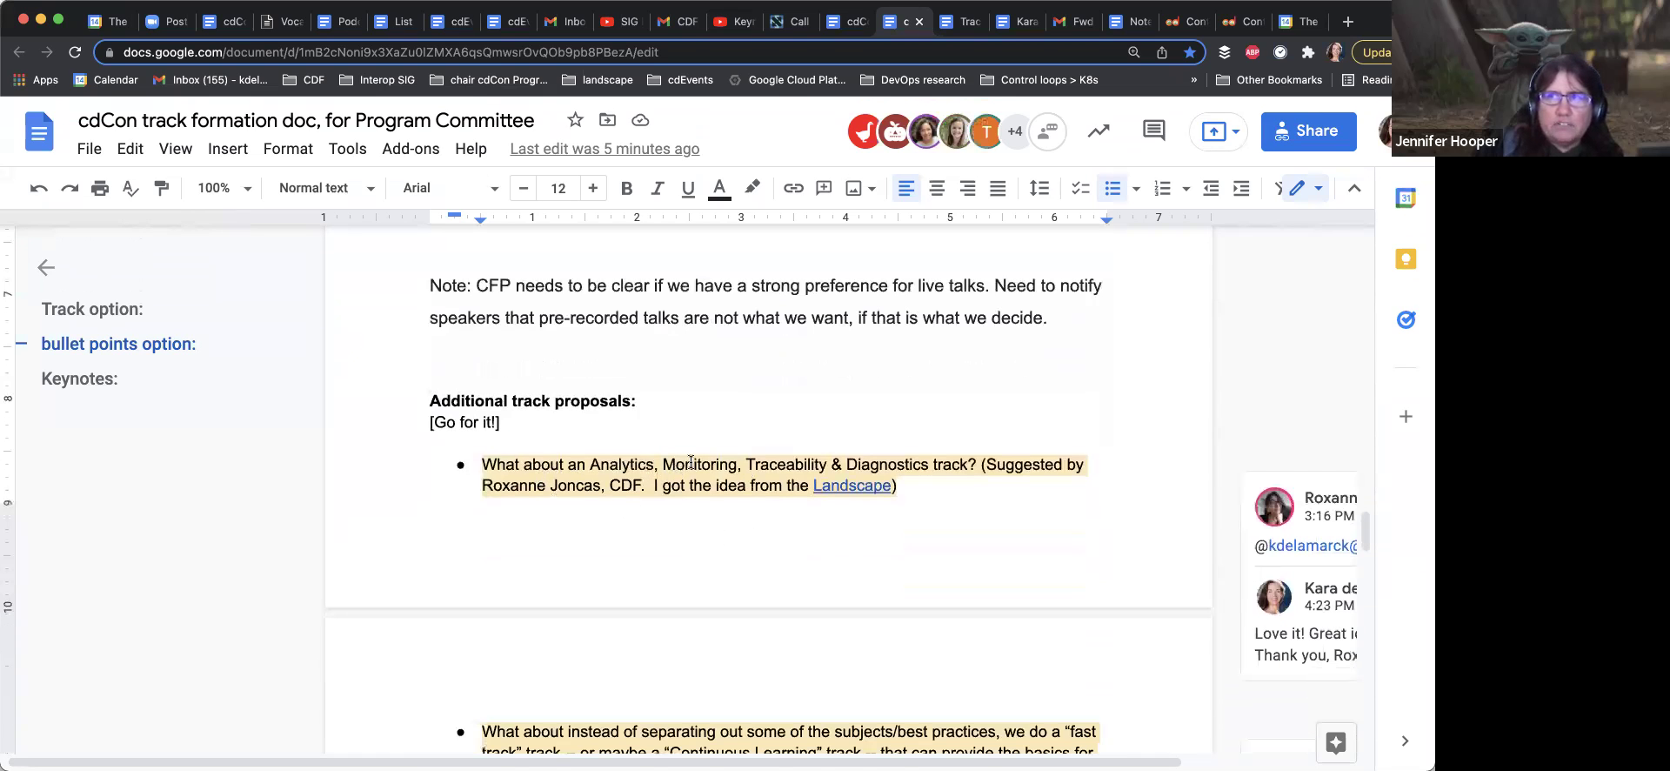
pyautogui.scroll(6, 698, 477)
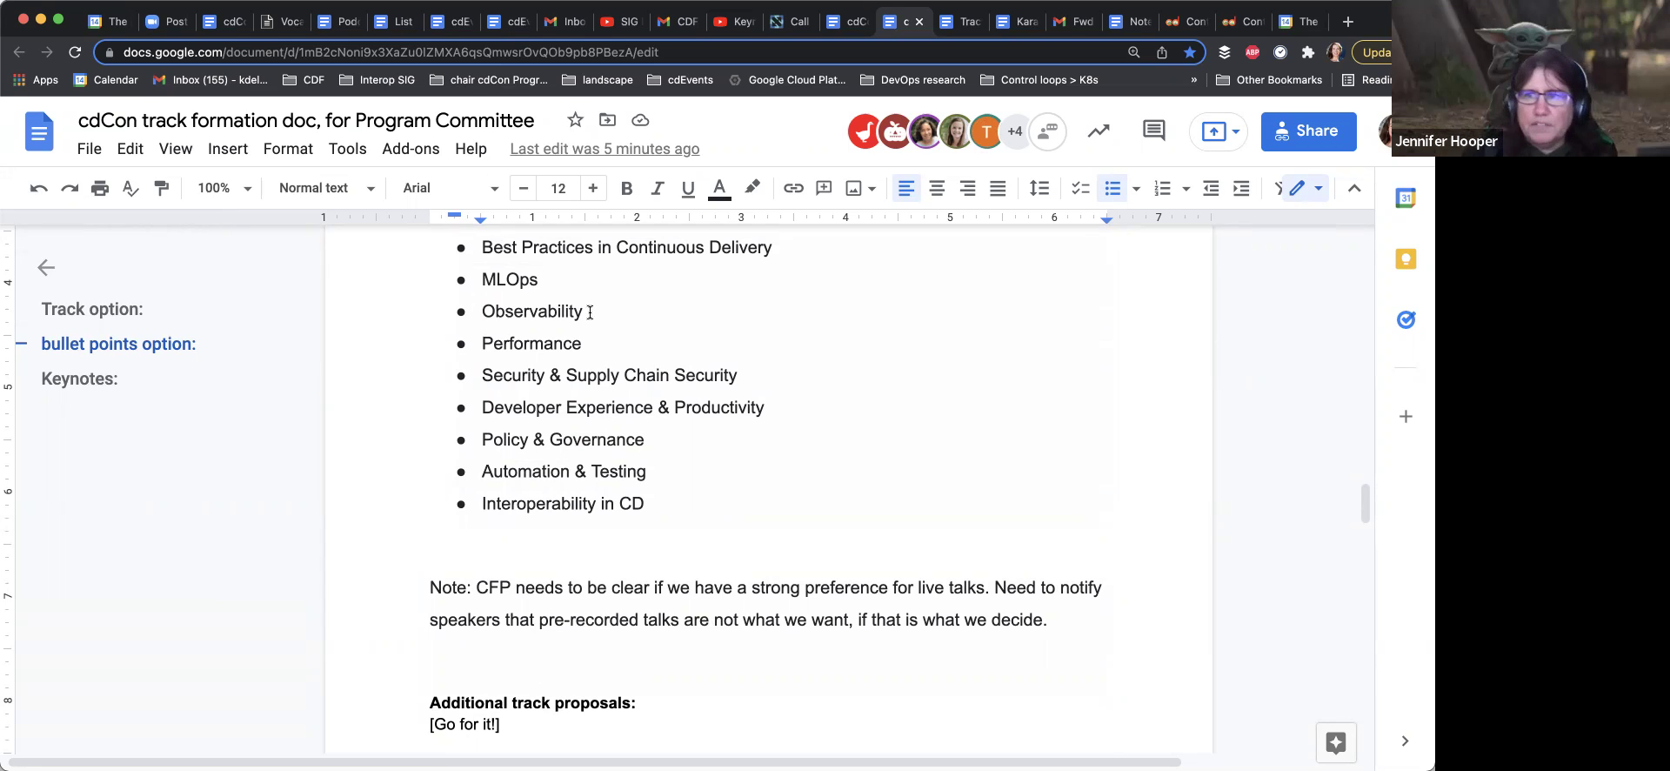
# - Append ' & Analytics' to the Observability track bullet
pyautogui.click(590, 311)
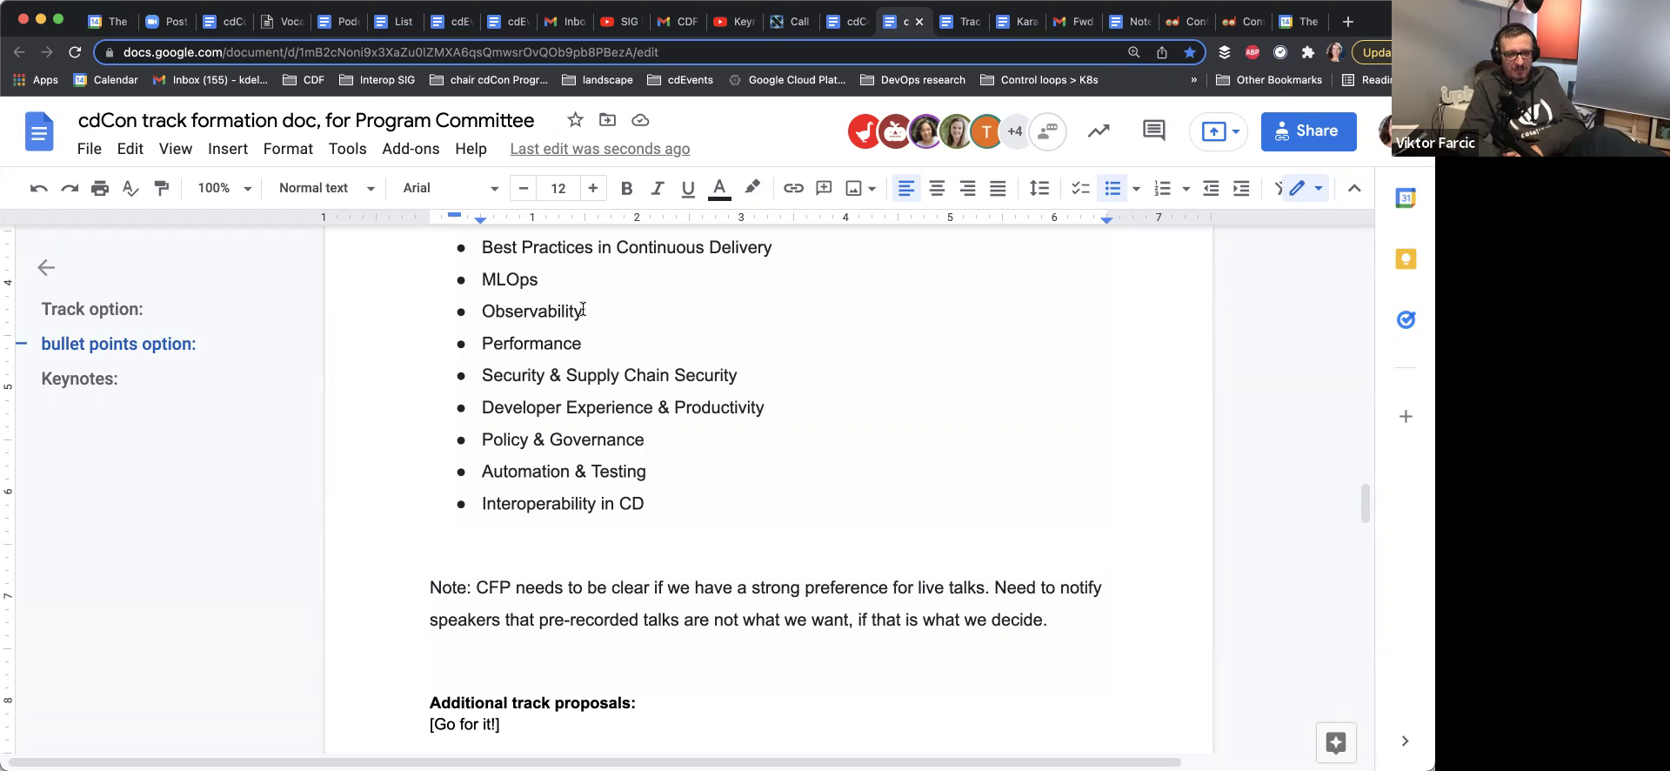
pyautogui.write('& Analytics')
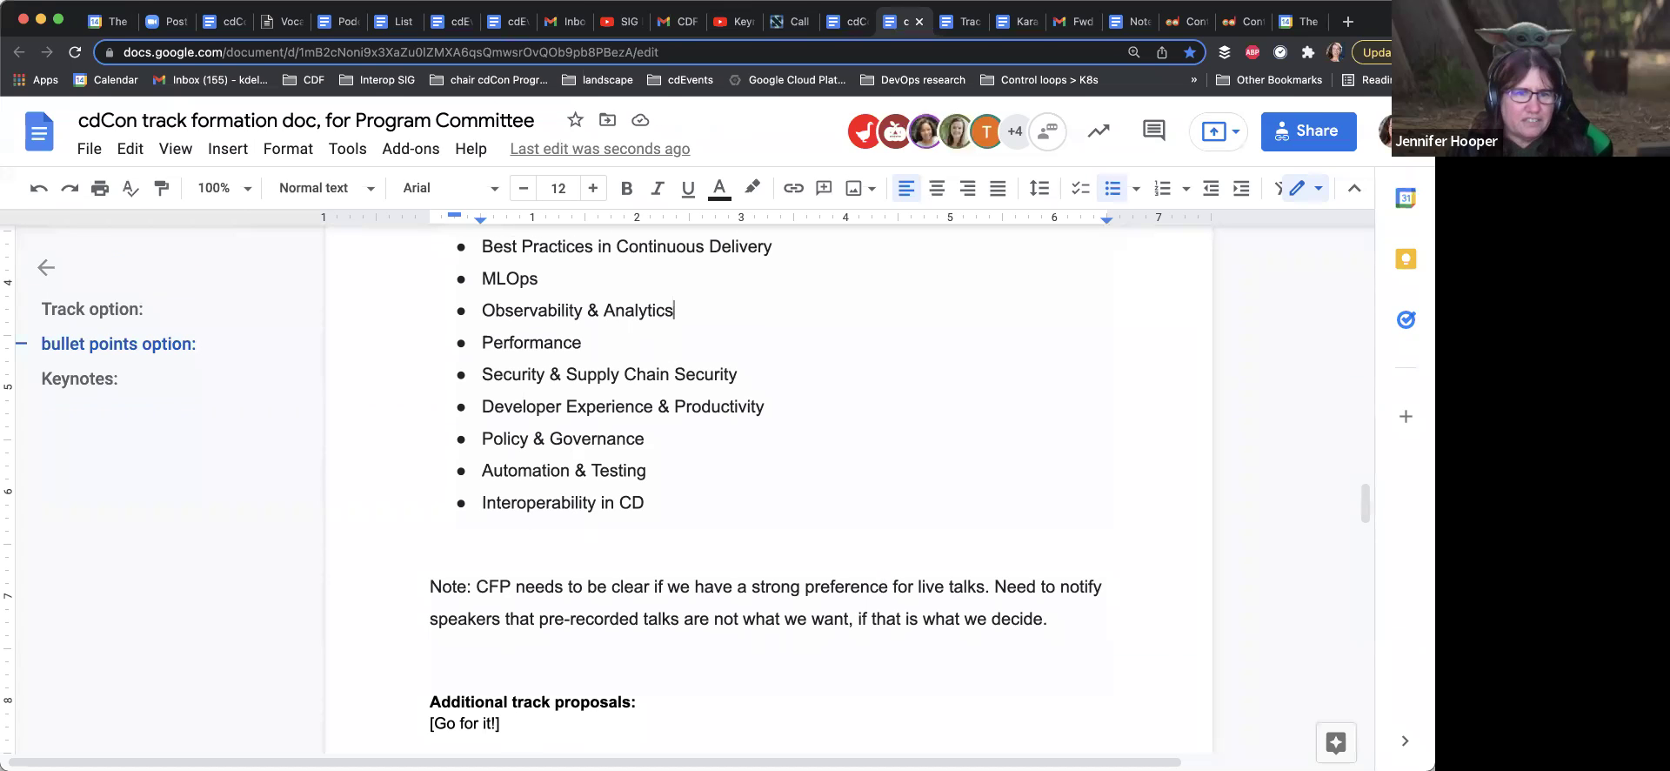
# - Scroll through the level descriptors bullets, leaving Expert struck through
pyautogui.scroll(-15, 765, 488)
pyautogui.scroll(-10, 765, 487)
pyautogui.scroll(-2, 765, 487)
pyautogui.scroll(10, 766, 487)
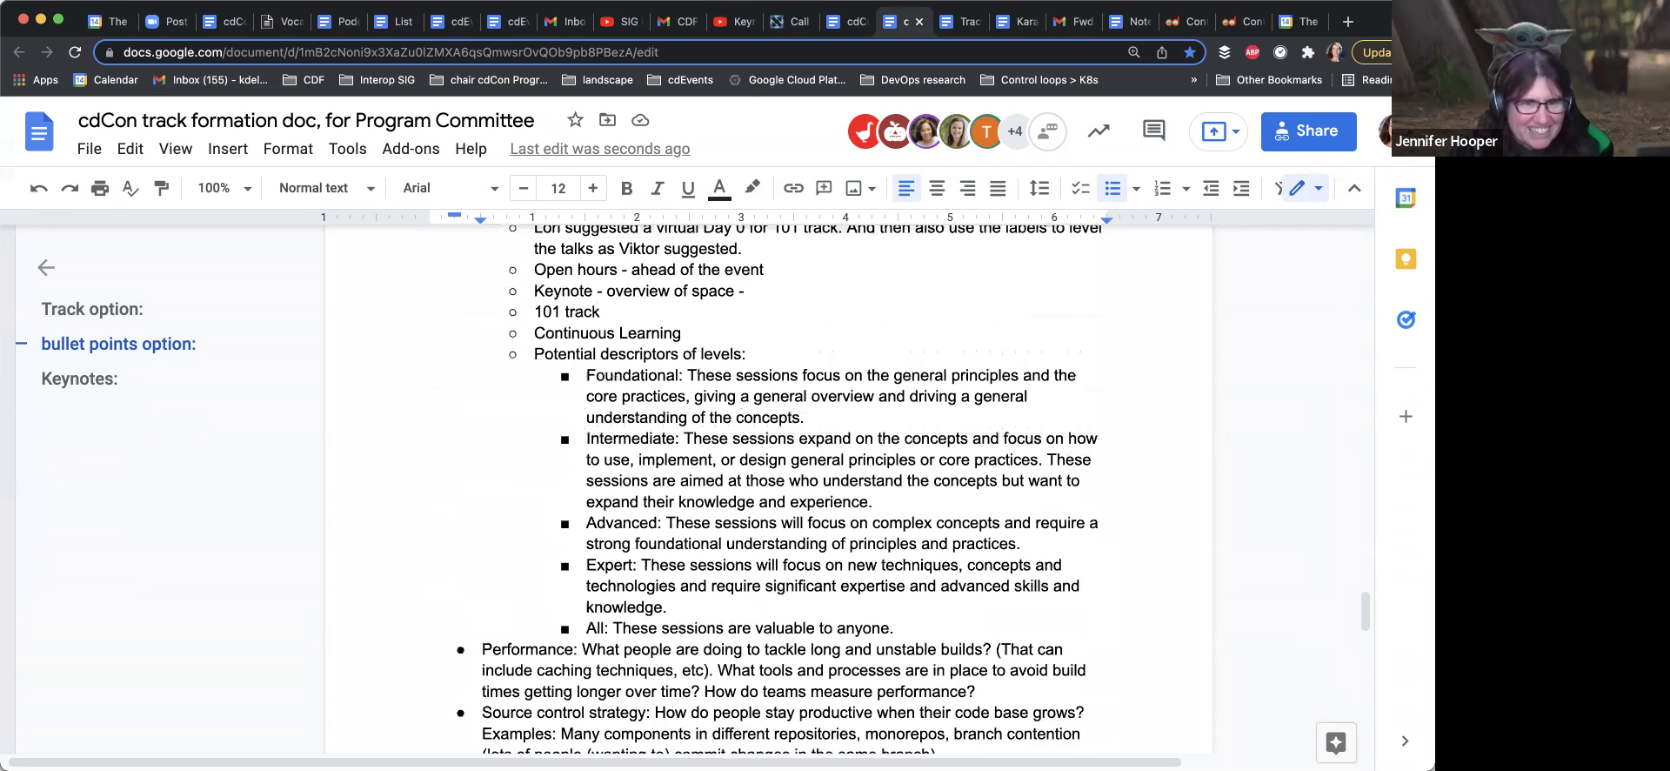
pyautogui.scroll(1, 766, 487)
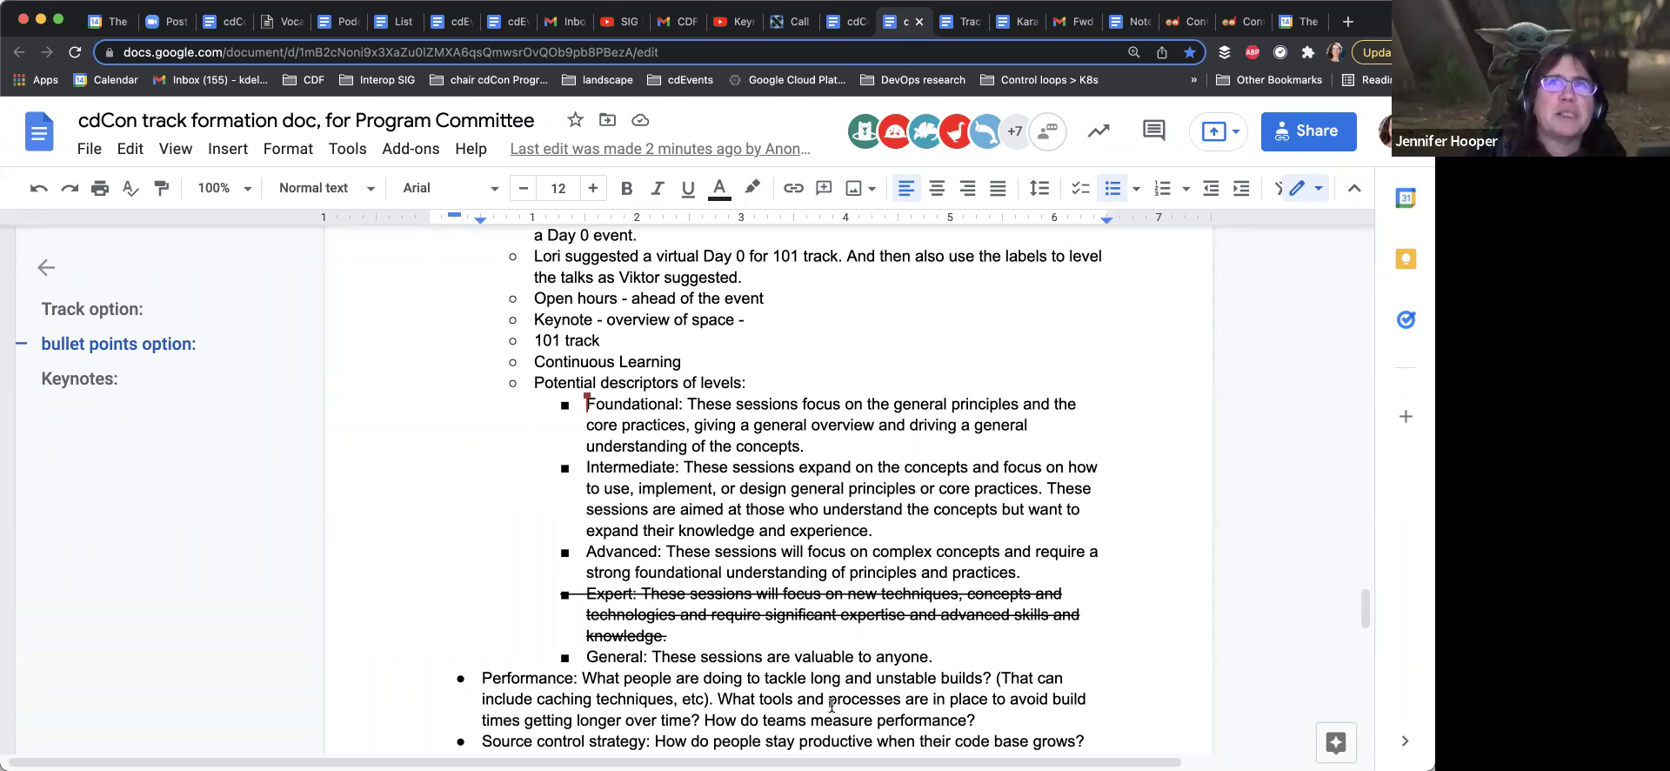
pyautogui.scroll(-1, 832, 704)
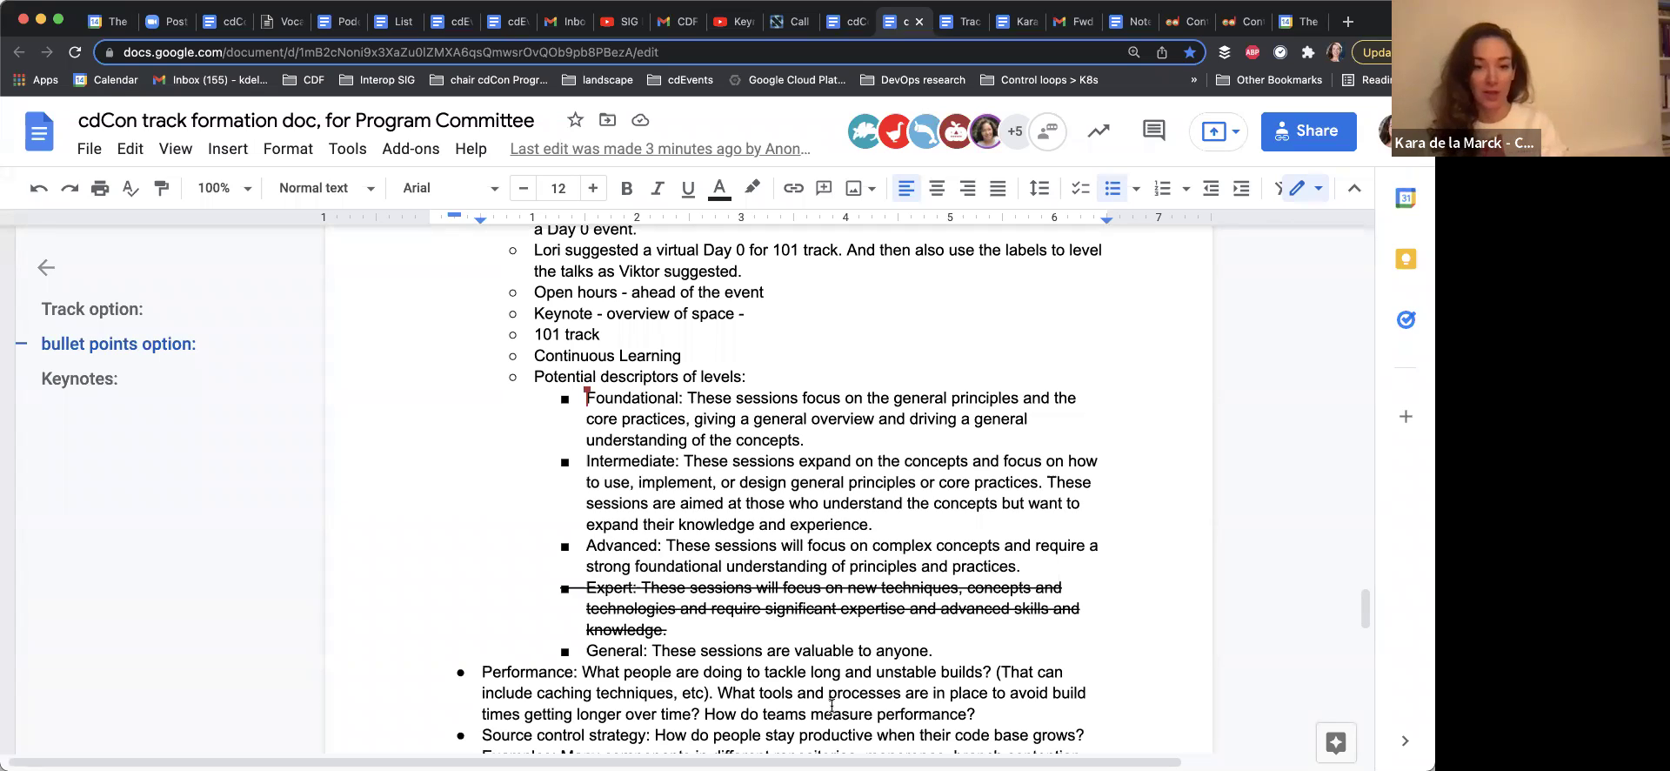
pyautogui.scroll(-12, 832, 705)
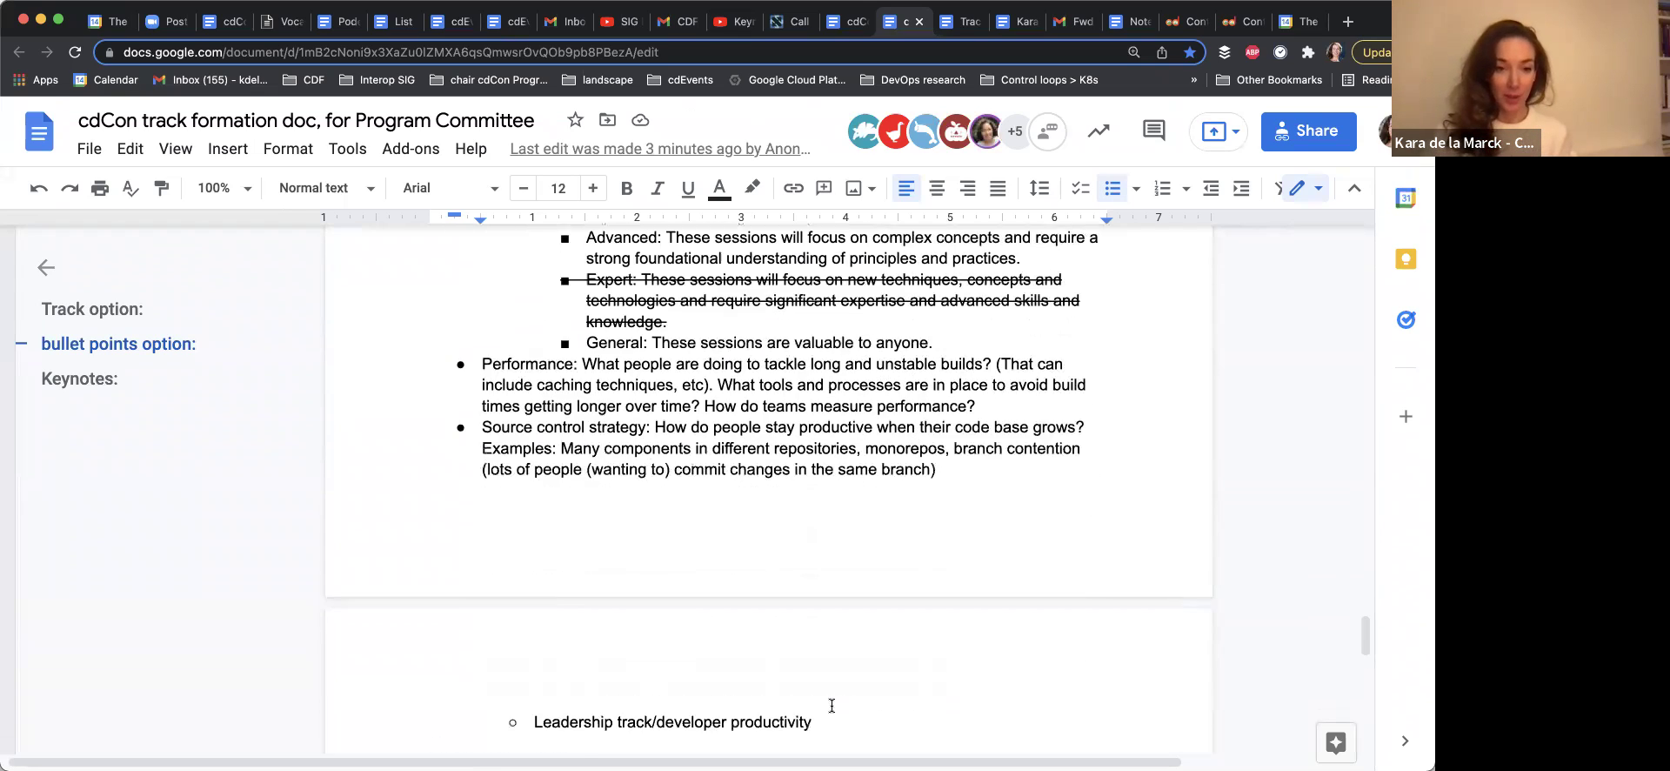
pyautogui.scroll(-5, 832, 705)
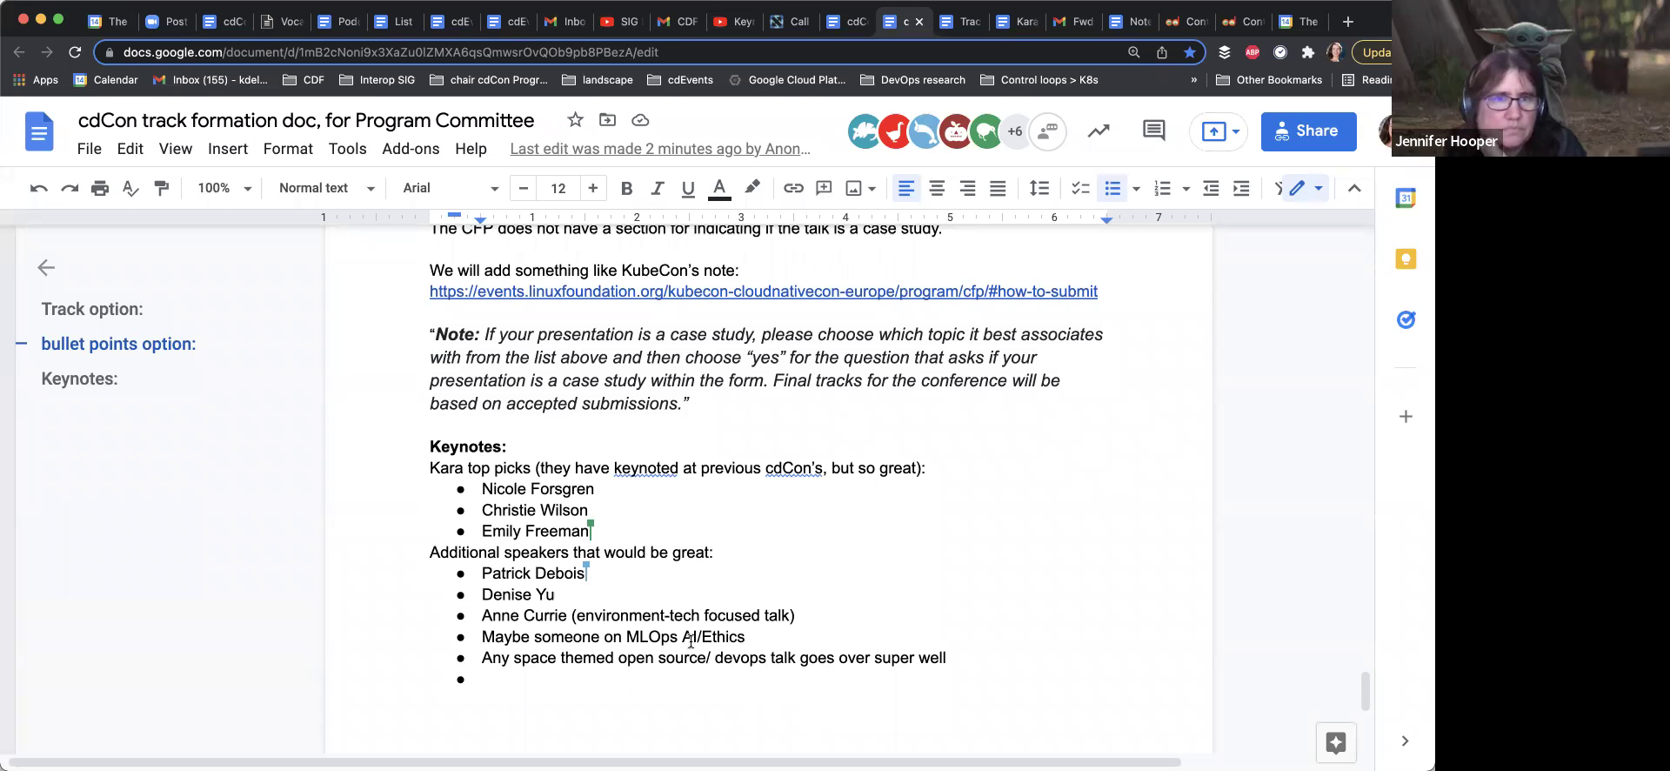
# - Add keynote bullets 'possible panel on diversity in OS/tech' and 'Mental health focused talk'
pyautogui.click(528, 685)
pyautogui.write('possible pa')
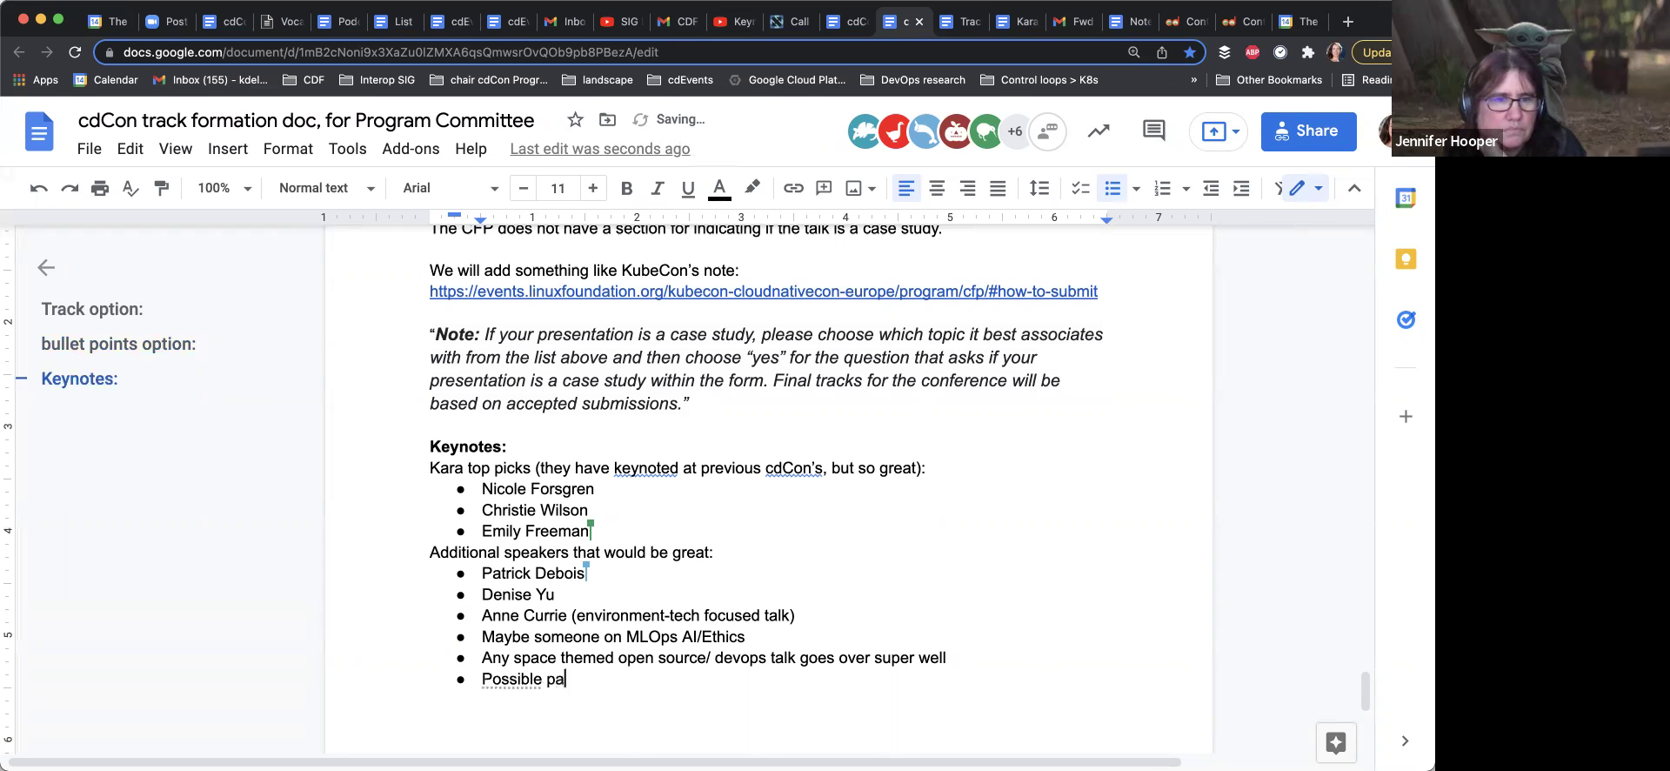
pyautogui.write('nel on div')
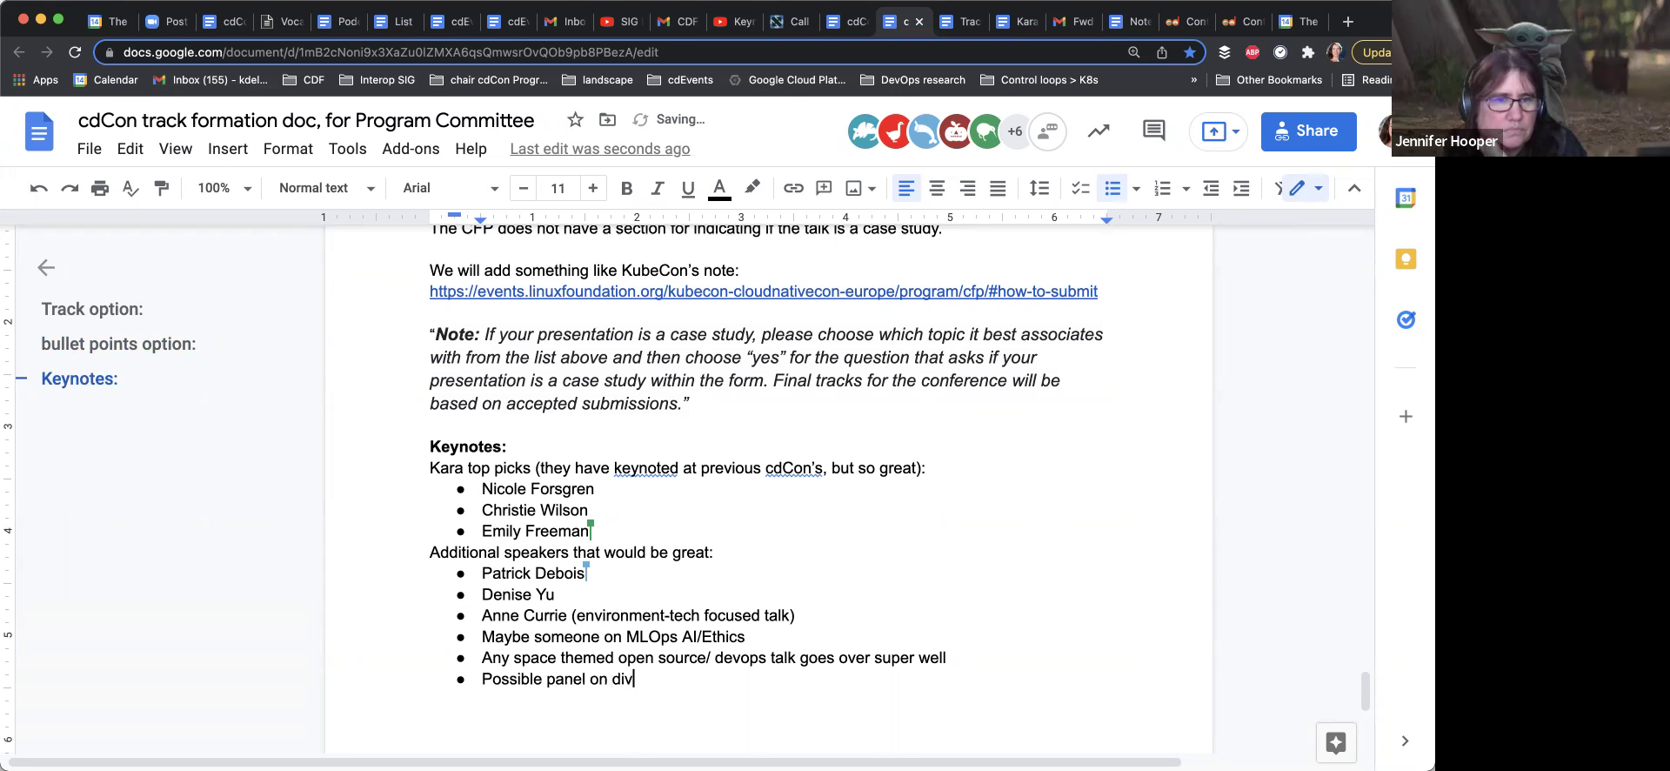
pyautogui.write('ersity in OS/tech')
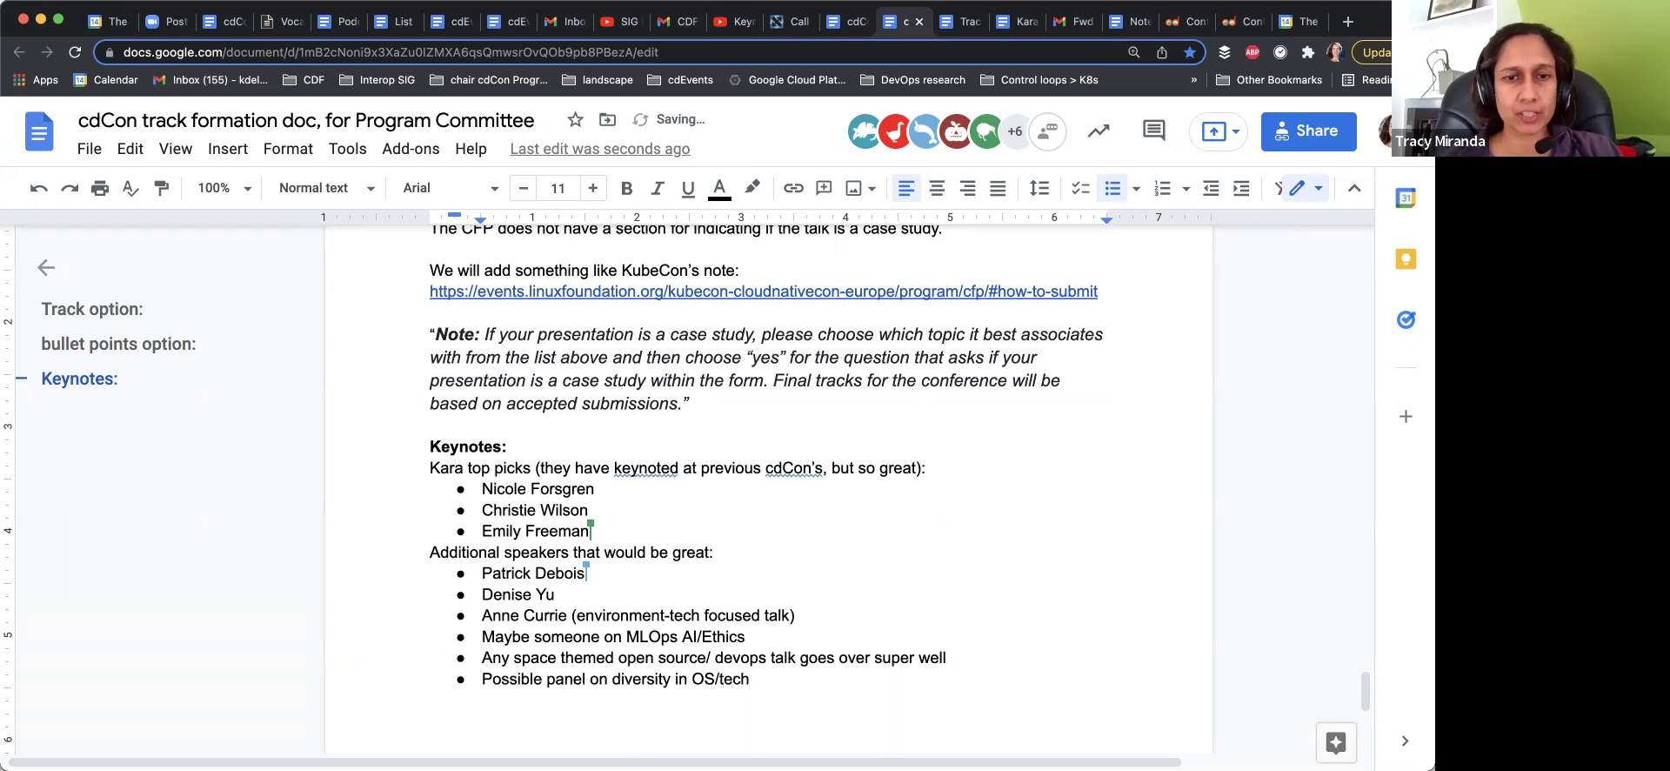
pyautogui.press('Return')
pyautogui.write('M')
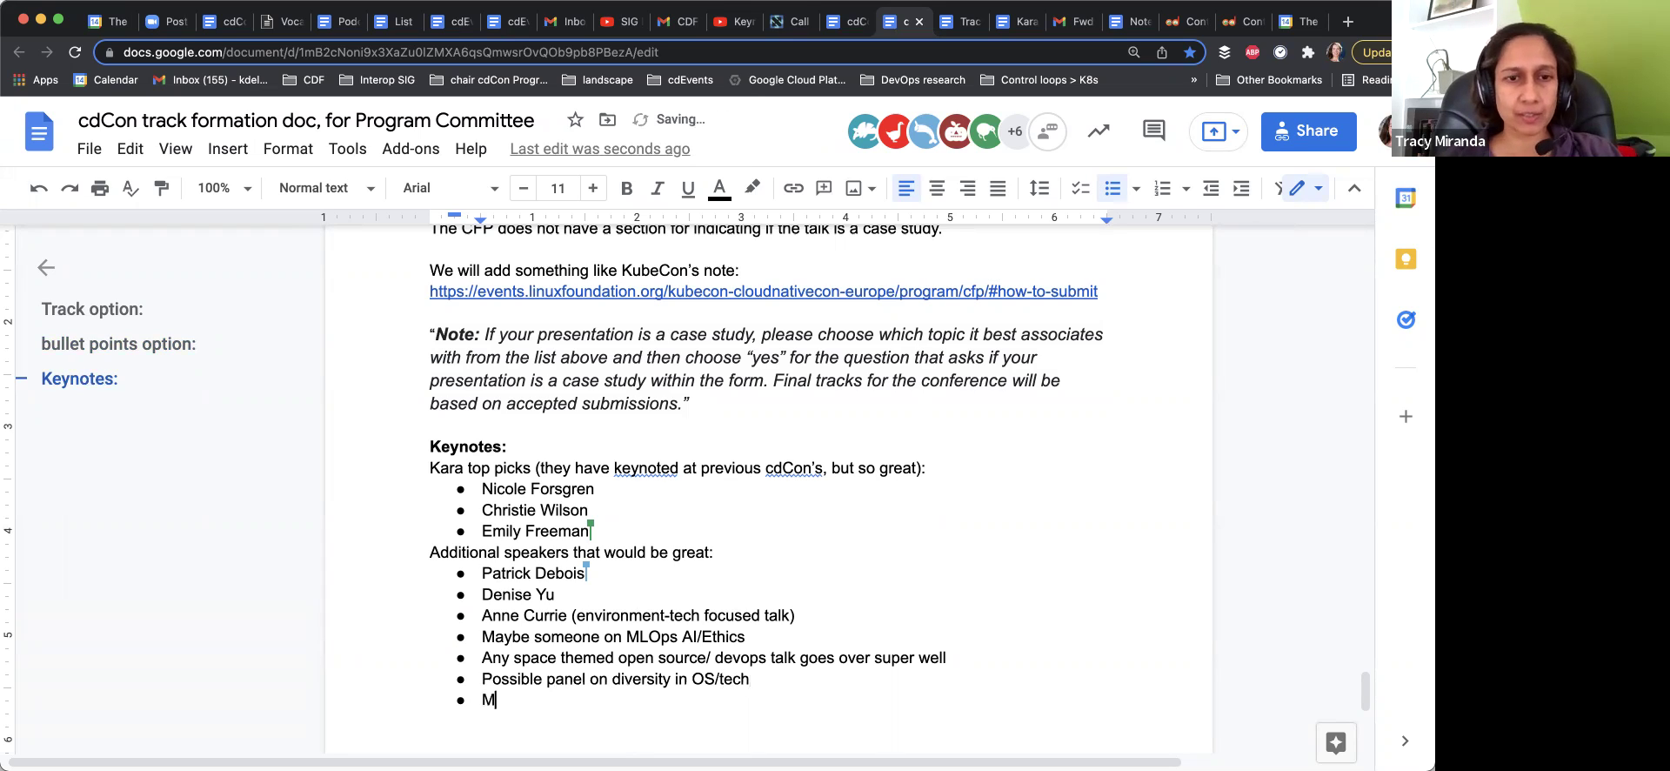
pyautogui.write('ental ')
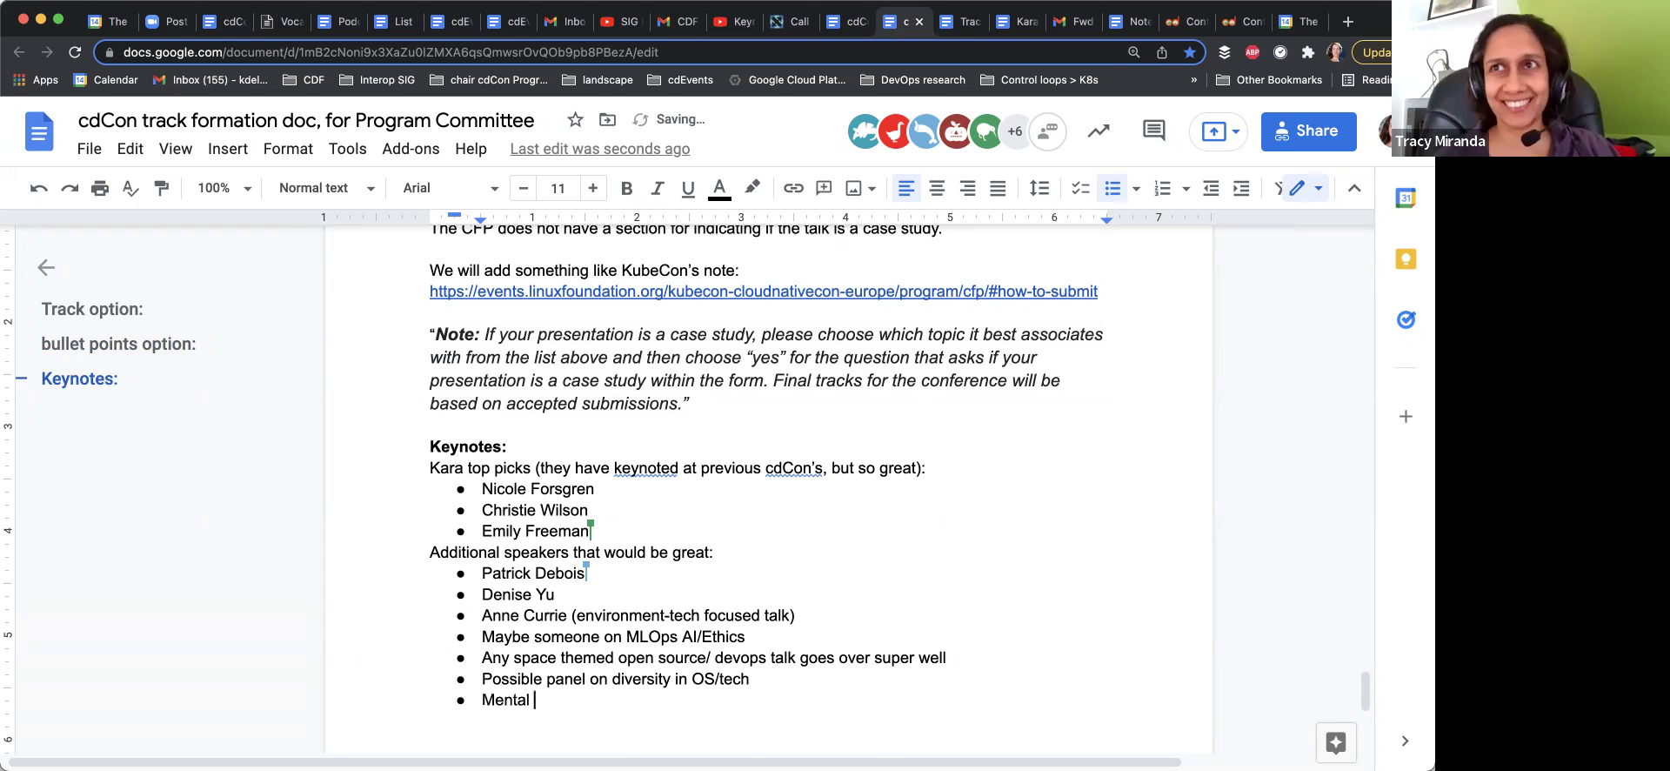
pyautogui.write('health foc')
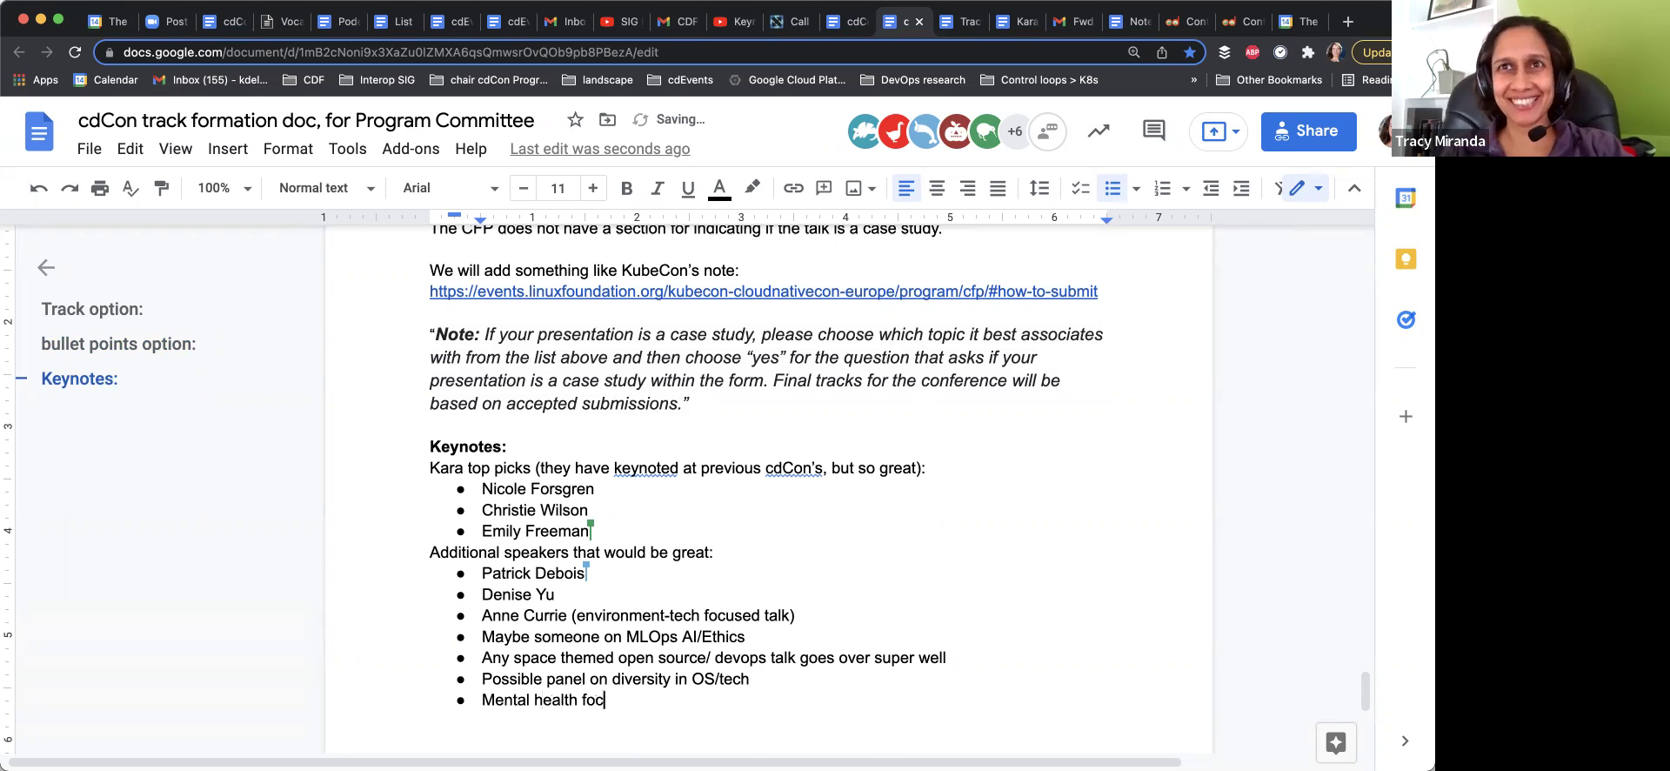
pyautogui.write('used talk')
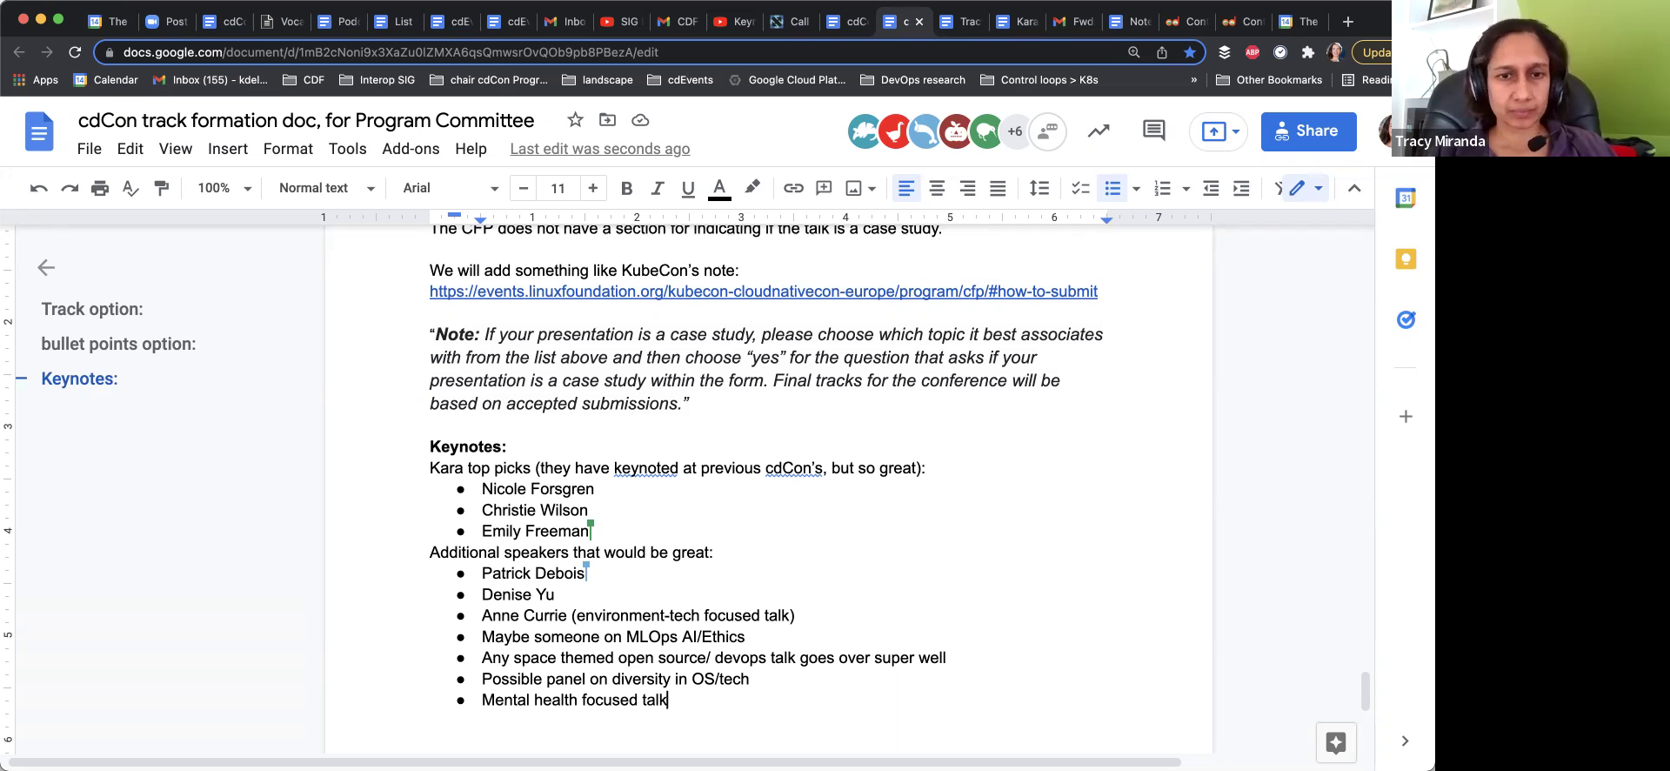
# - Add an example speaker's name in parentheses with exclamation marks after the mental health bullet
pyautogui.write('(Simone ')
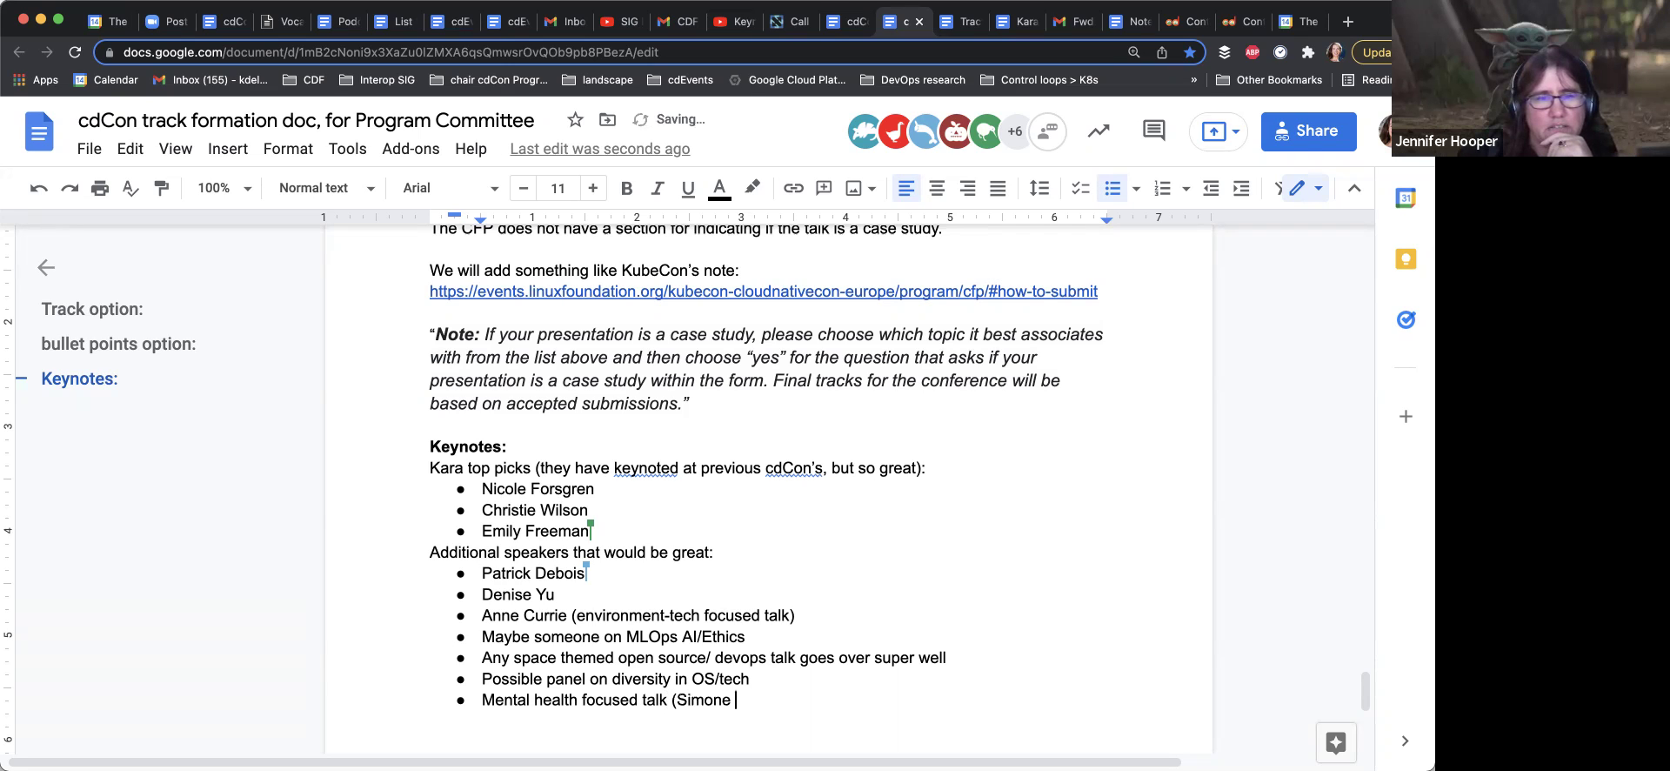
pyautogui.write('Biles!!!!)')
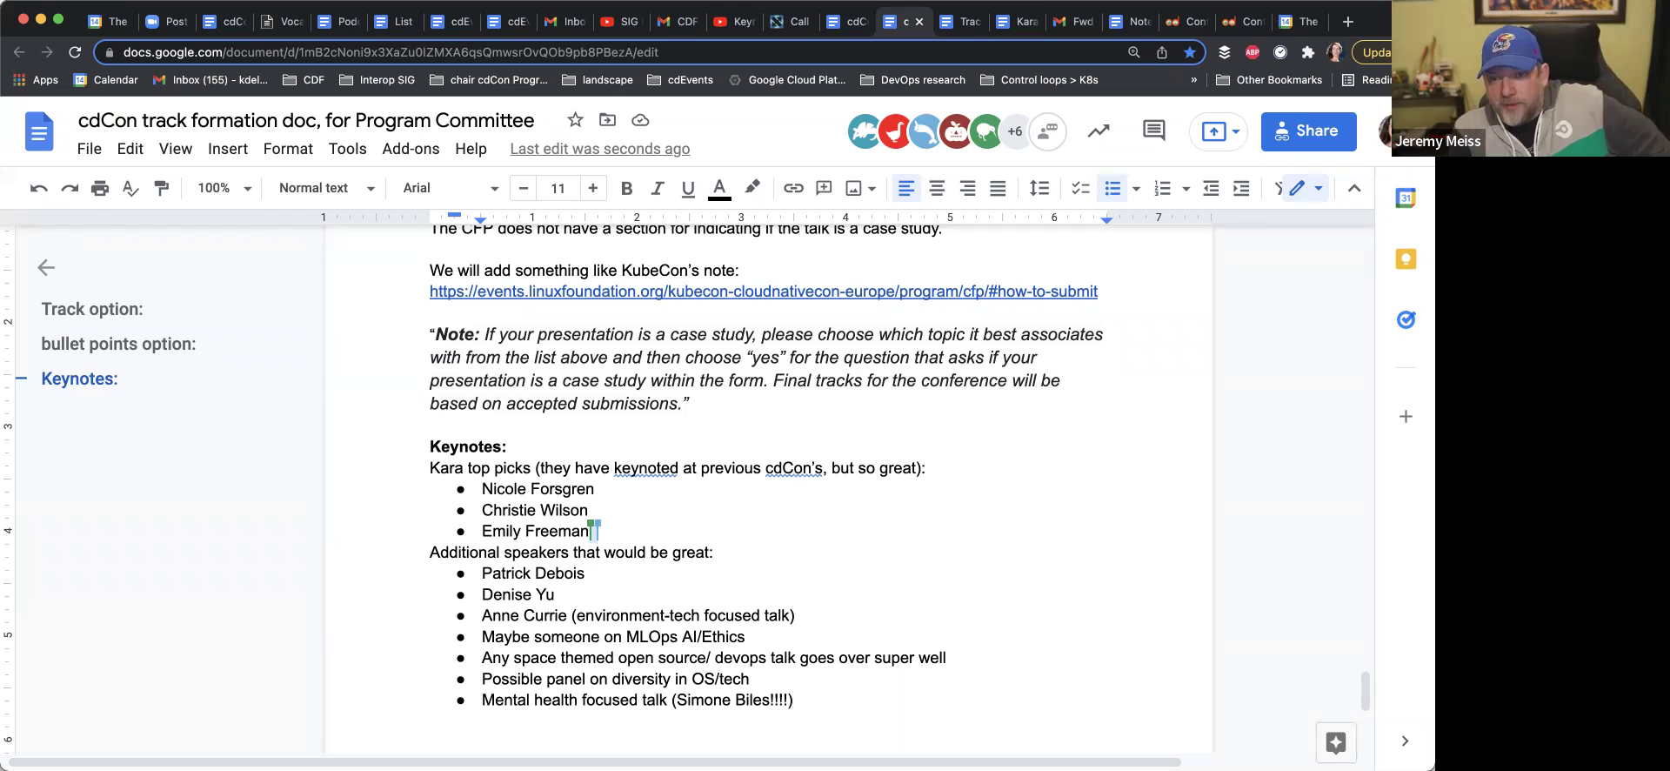
# - Add an indented sub-bullet under the diversity panel naming a Black Tech Pipeline speaker, fixing the name's typo
pyautogui.click(767, 681)
pyautogui.press('Return')
pyautogui.press('Tab')
pyautogui.write('Paris ')
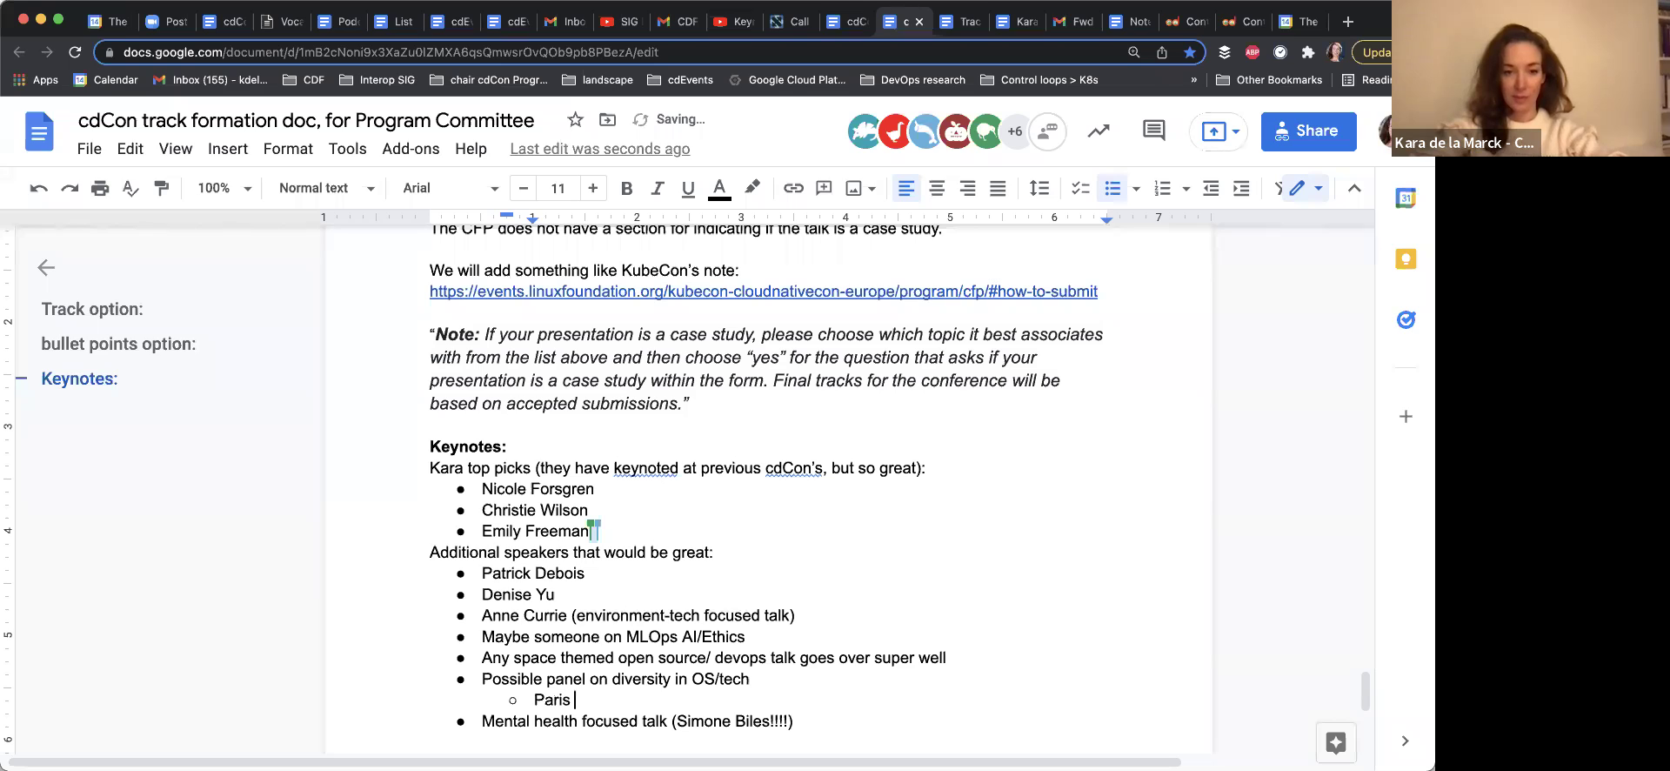
pyautogui.write('Athen')
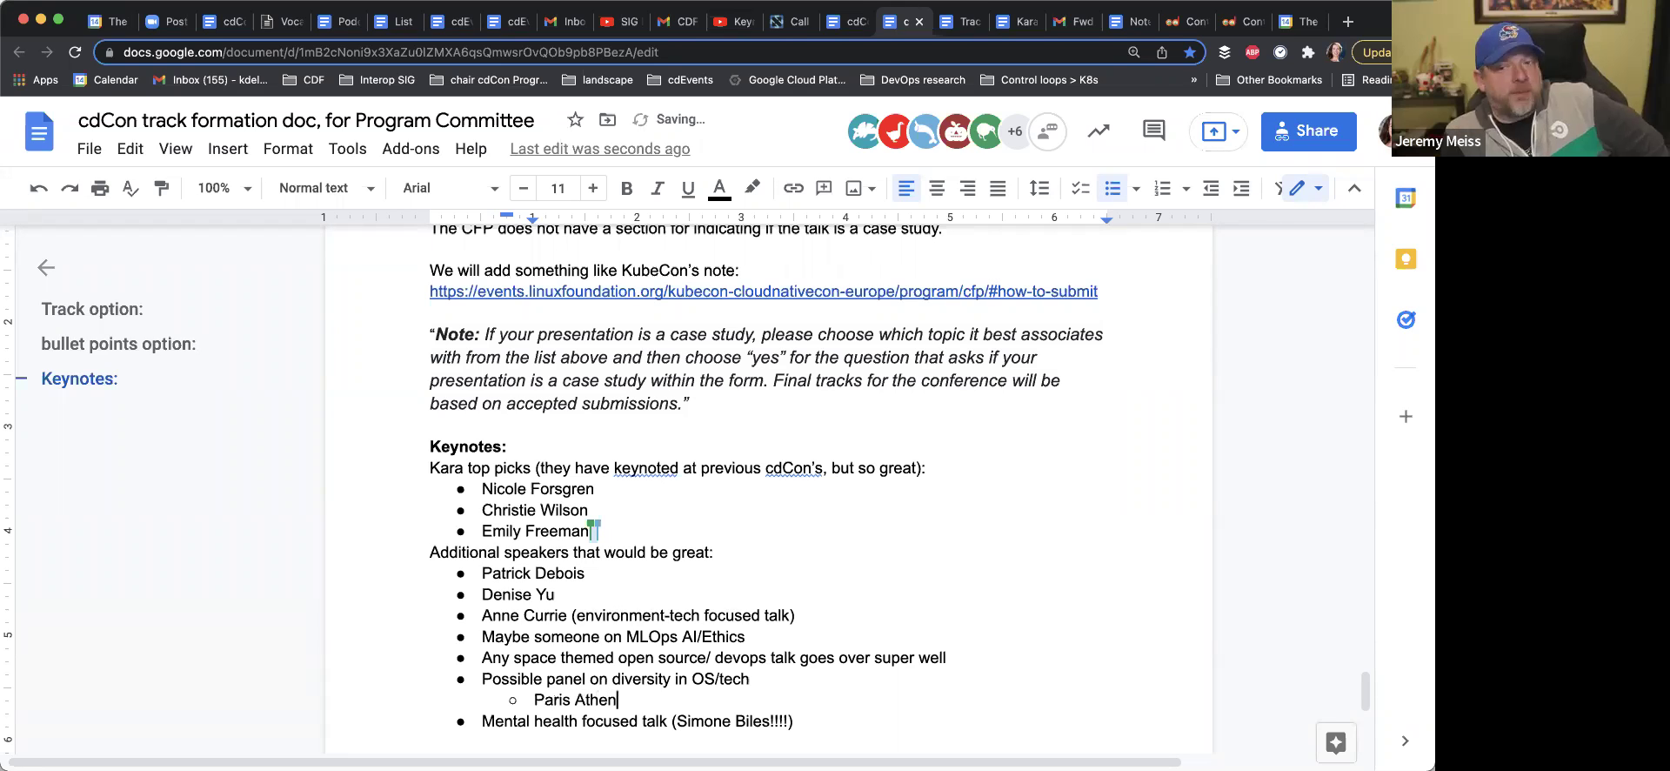
pyautogui.write('ea')
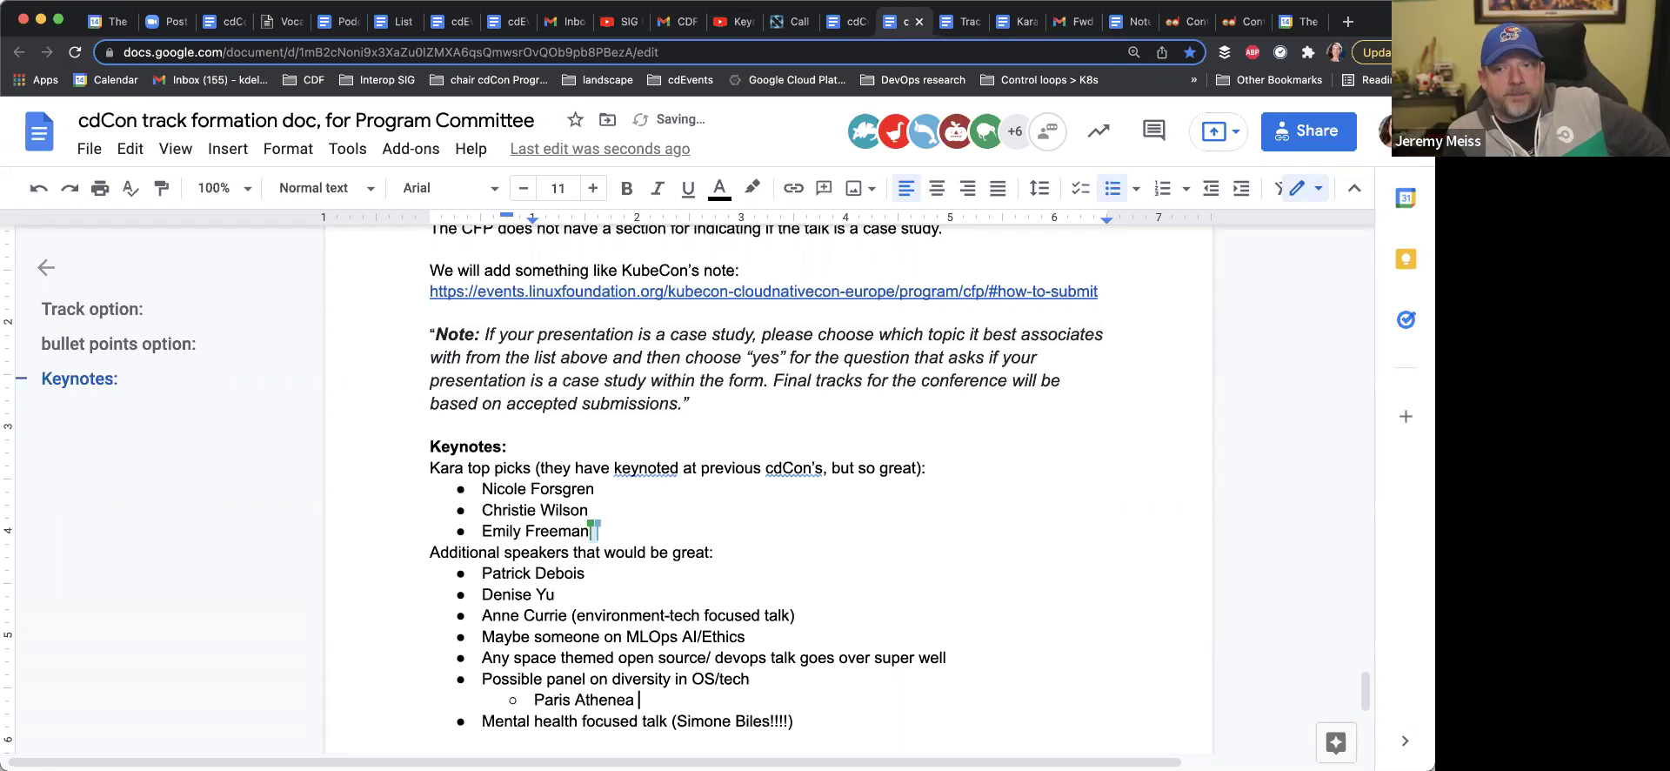
pyautogui.write(' -- ')
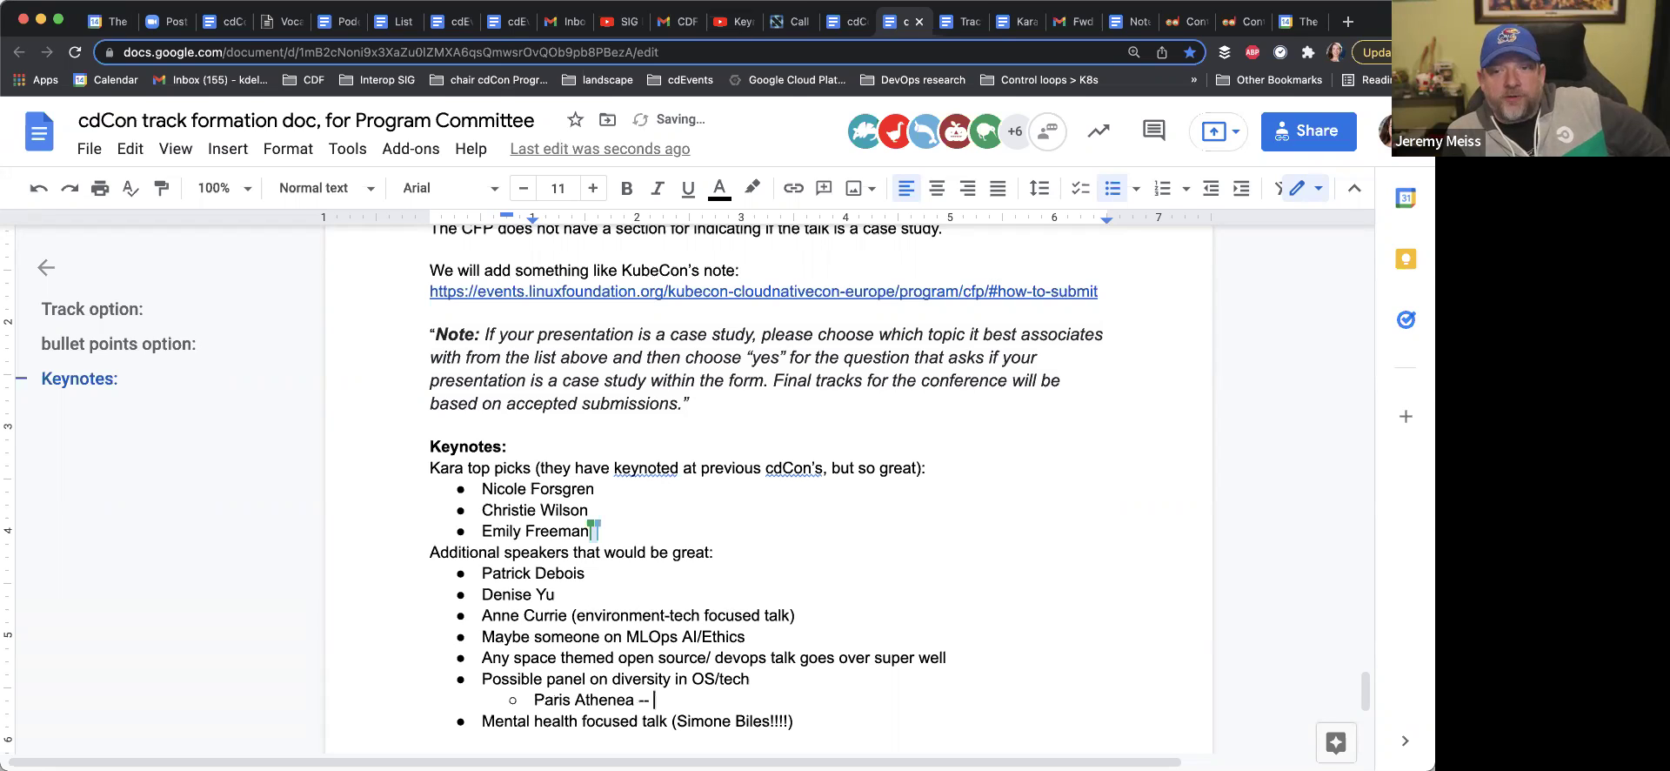
pyautogui.write('Black Tec')
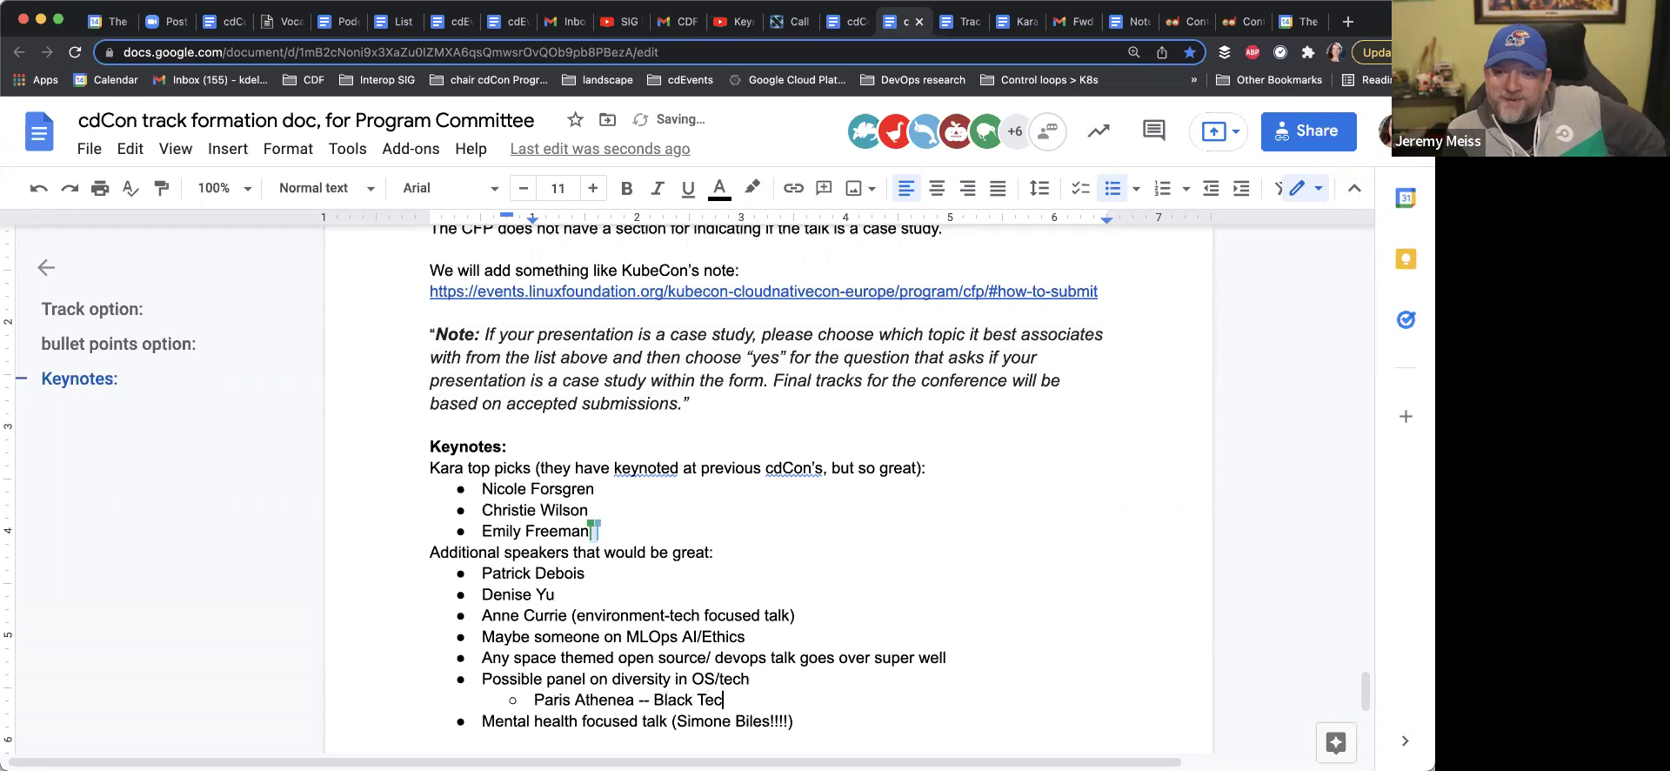
pyautogui.write('h Pipeline')
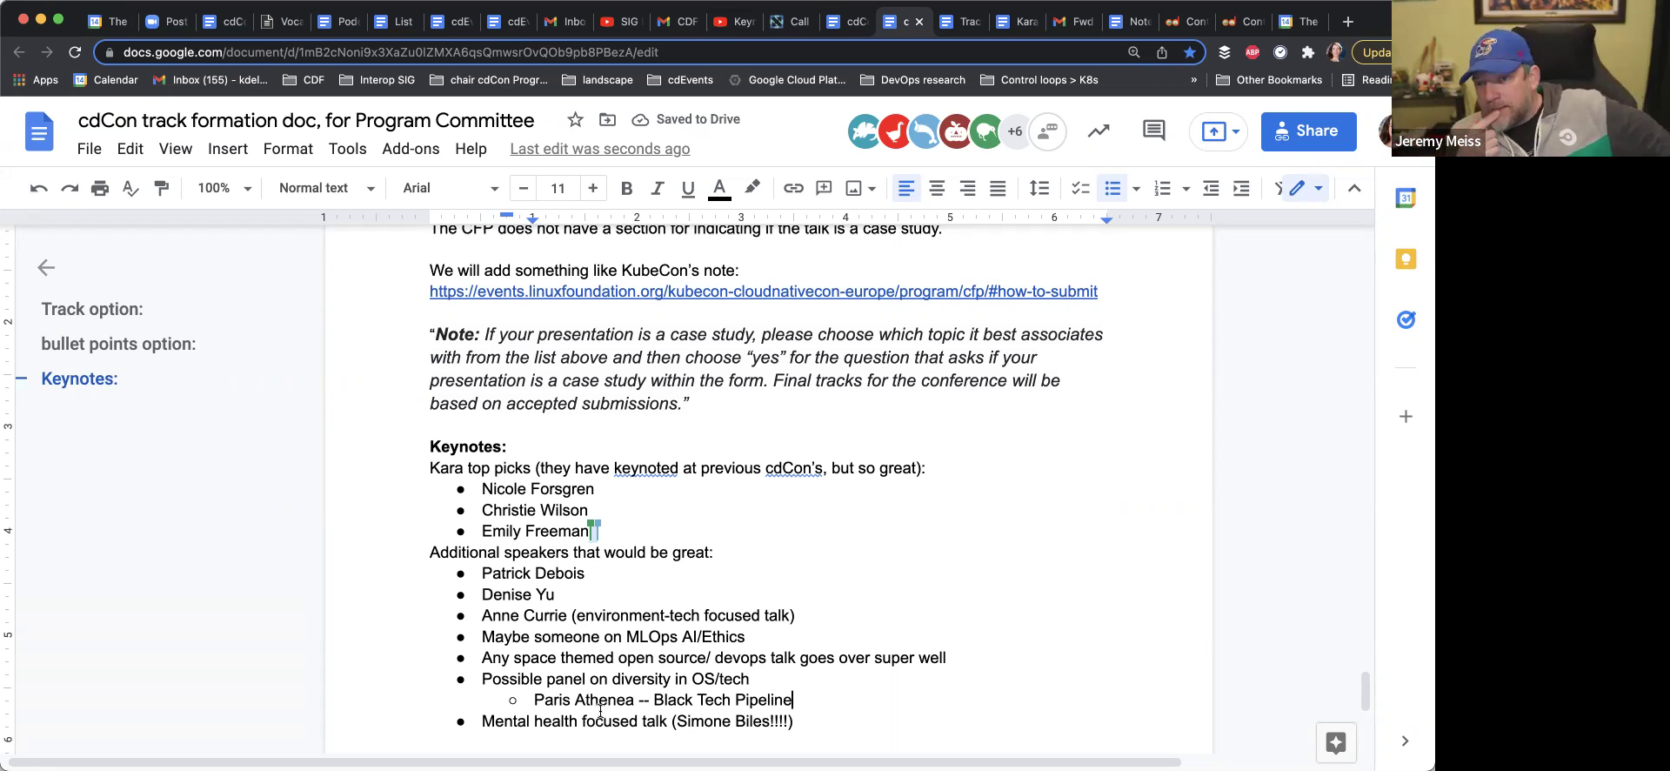
pyautogui.click(626, 700)
pyautogui.press('Delete')
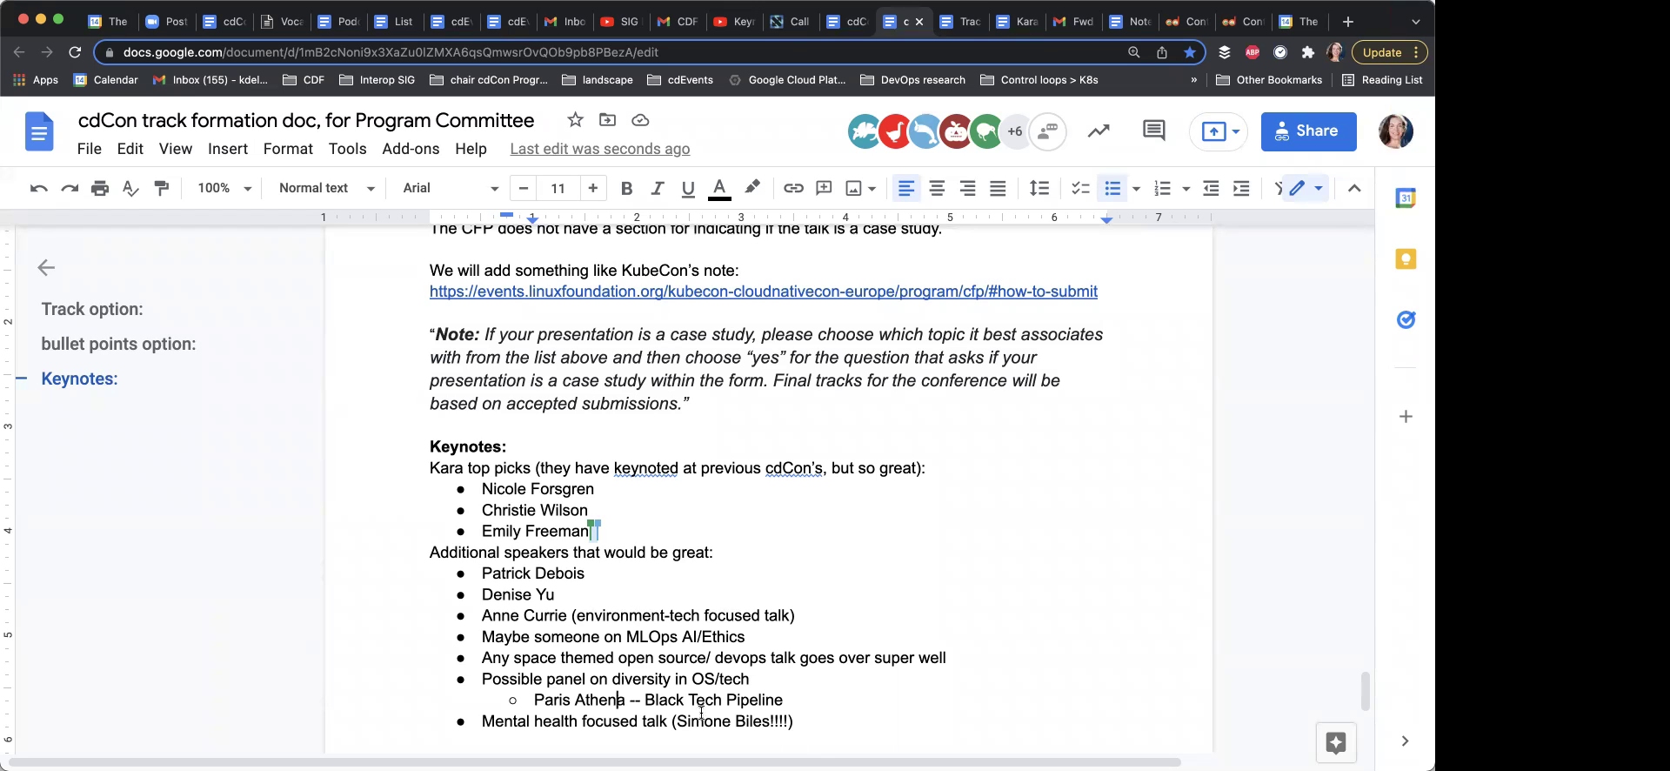
# - Add a sub-bullet under the mental health talk: 'Possibly someone who has taken a sabatical'
pyautogui.click(826, 717)
pyautogui.press('Return')
pyautogui.press('Tab')
pyautogui.write('Possibl')
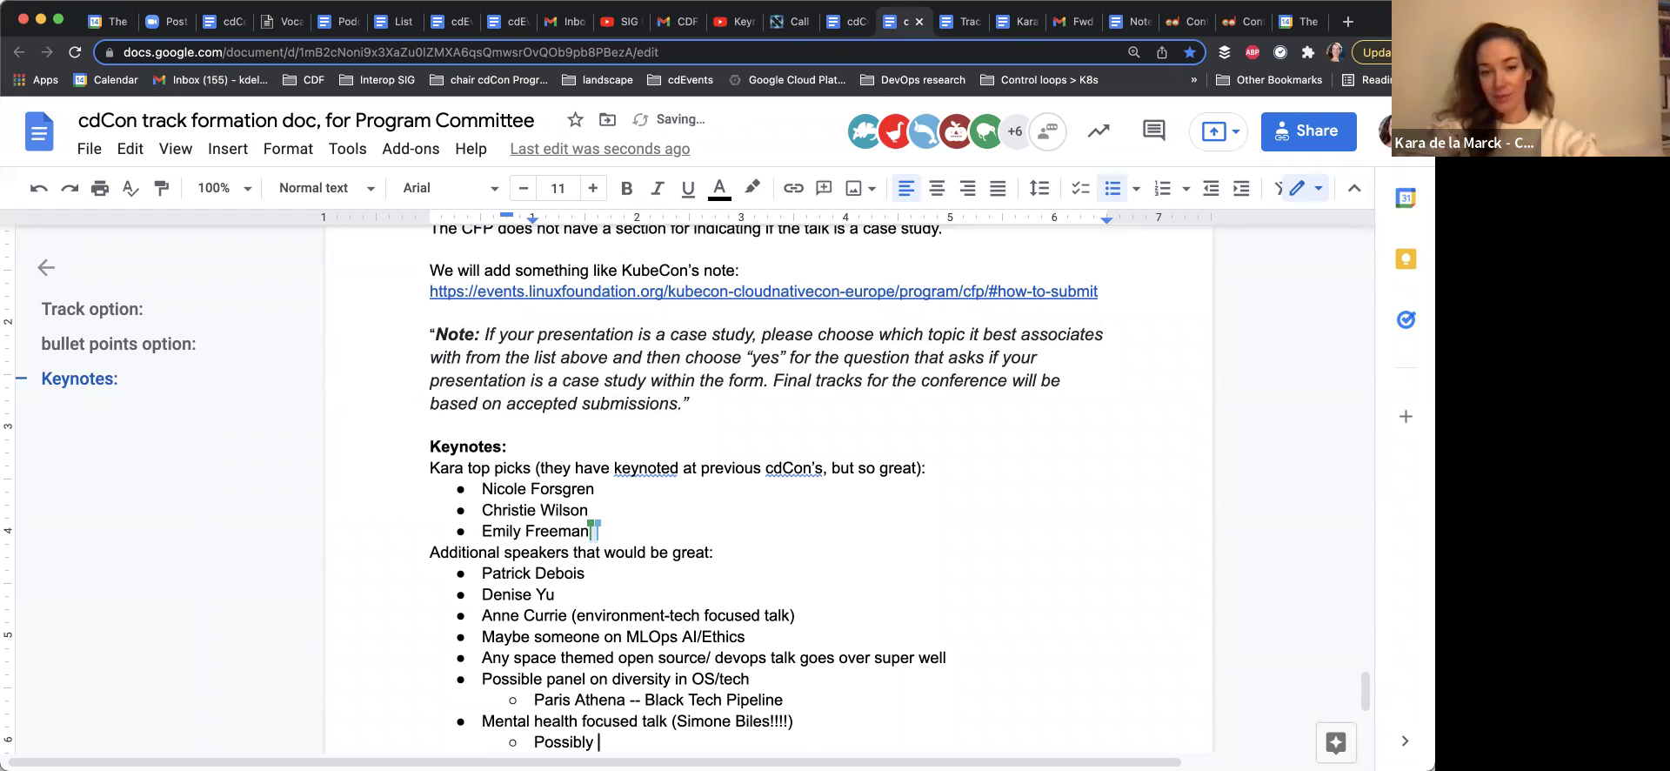
pyautogui.write('y someone who ')
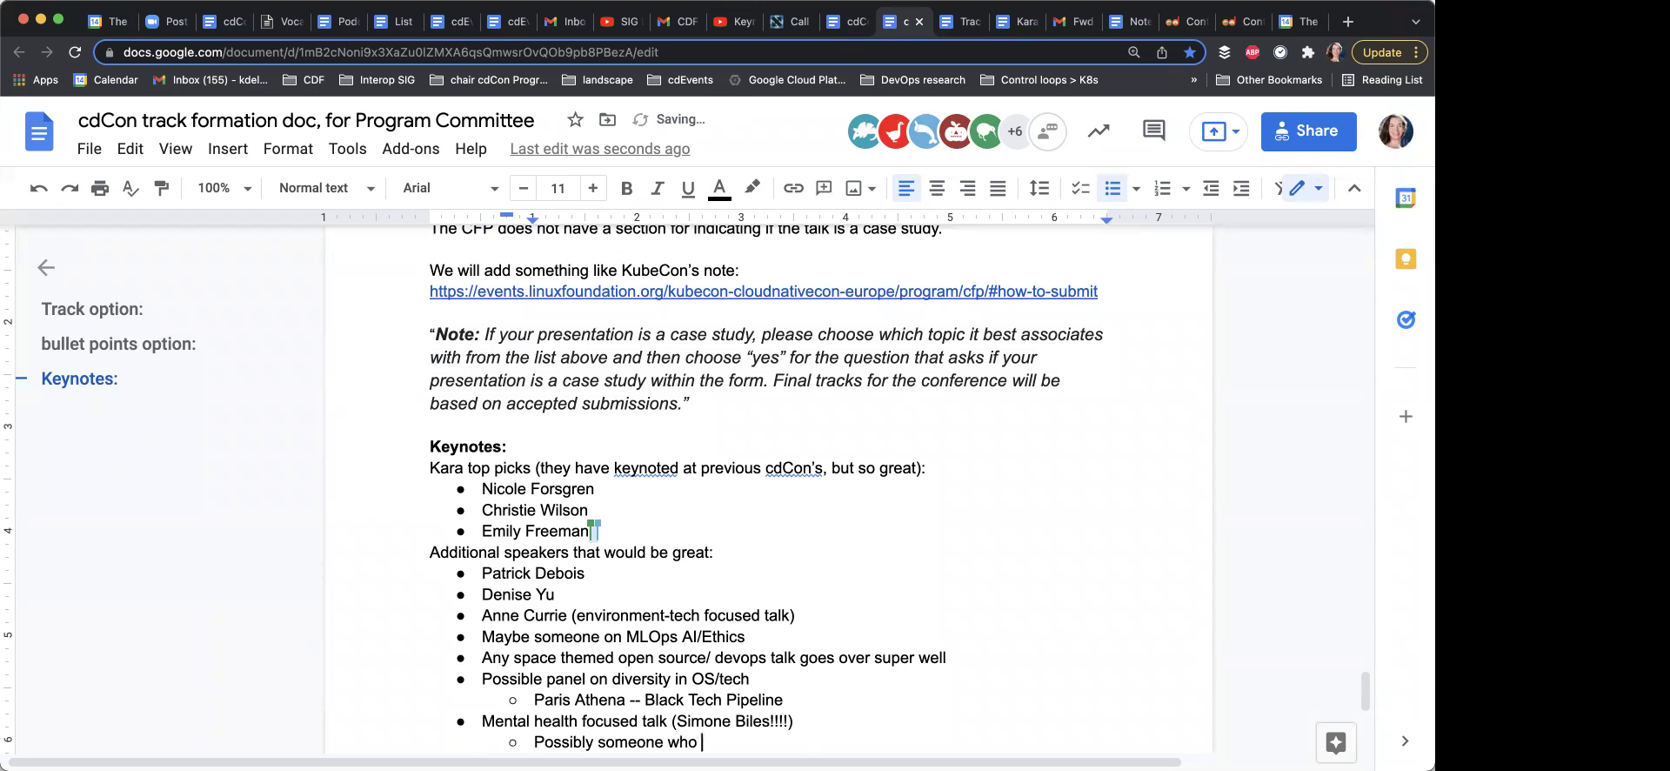
pyautogui.write('has taken')
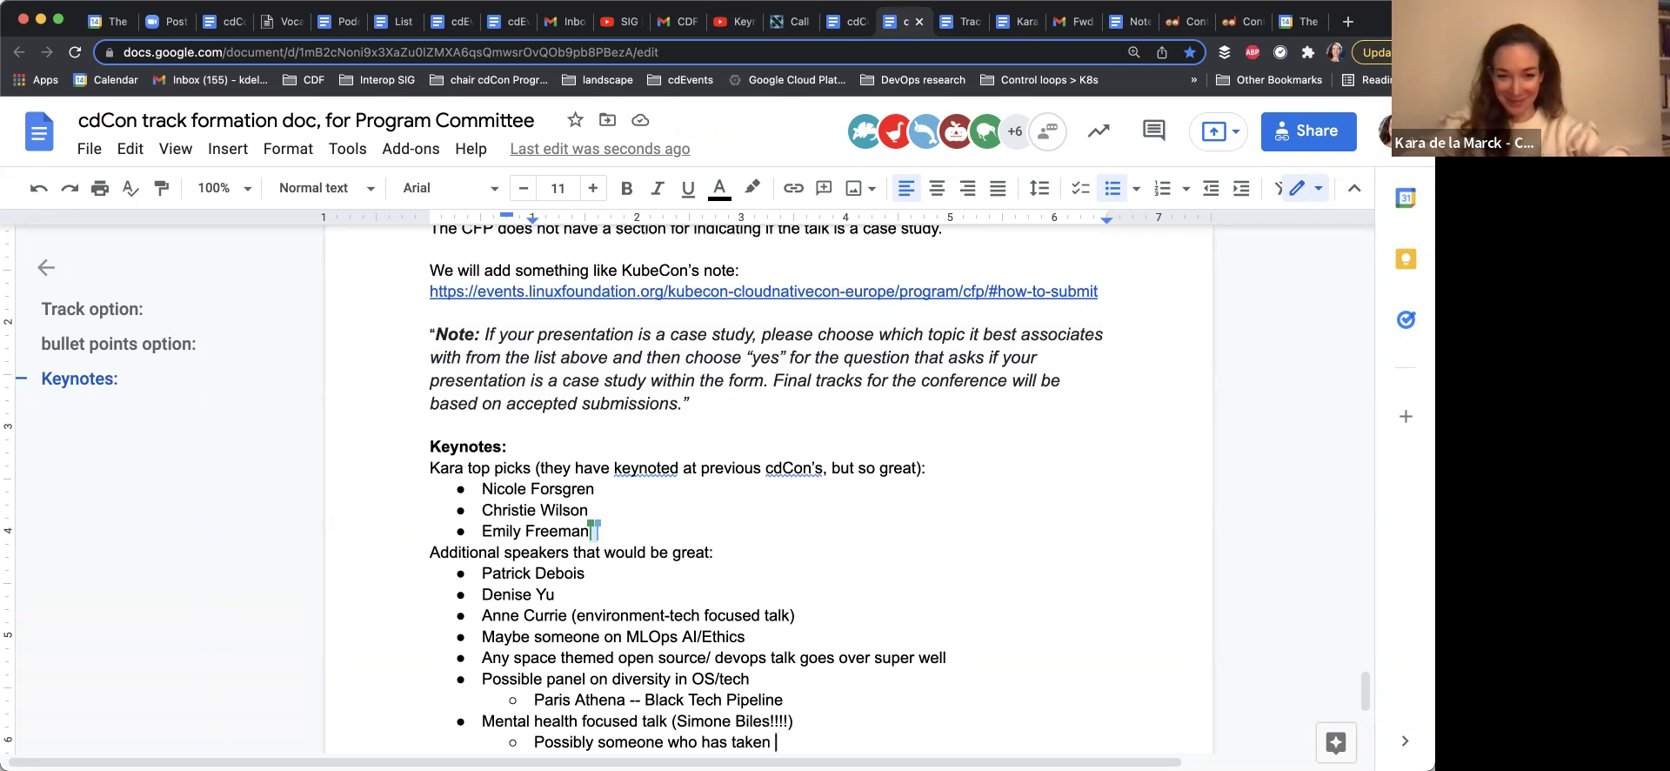
pyautogui.write('a sab')
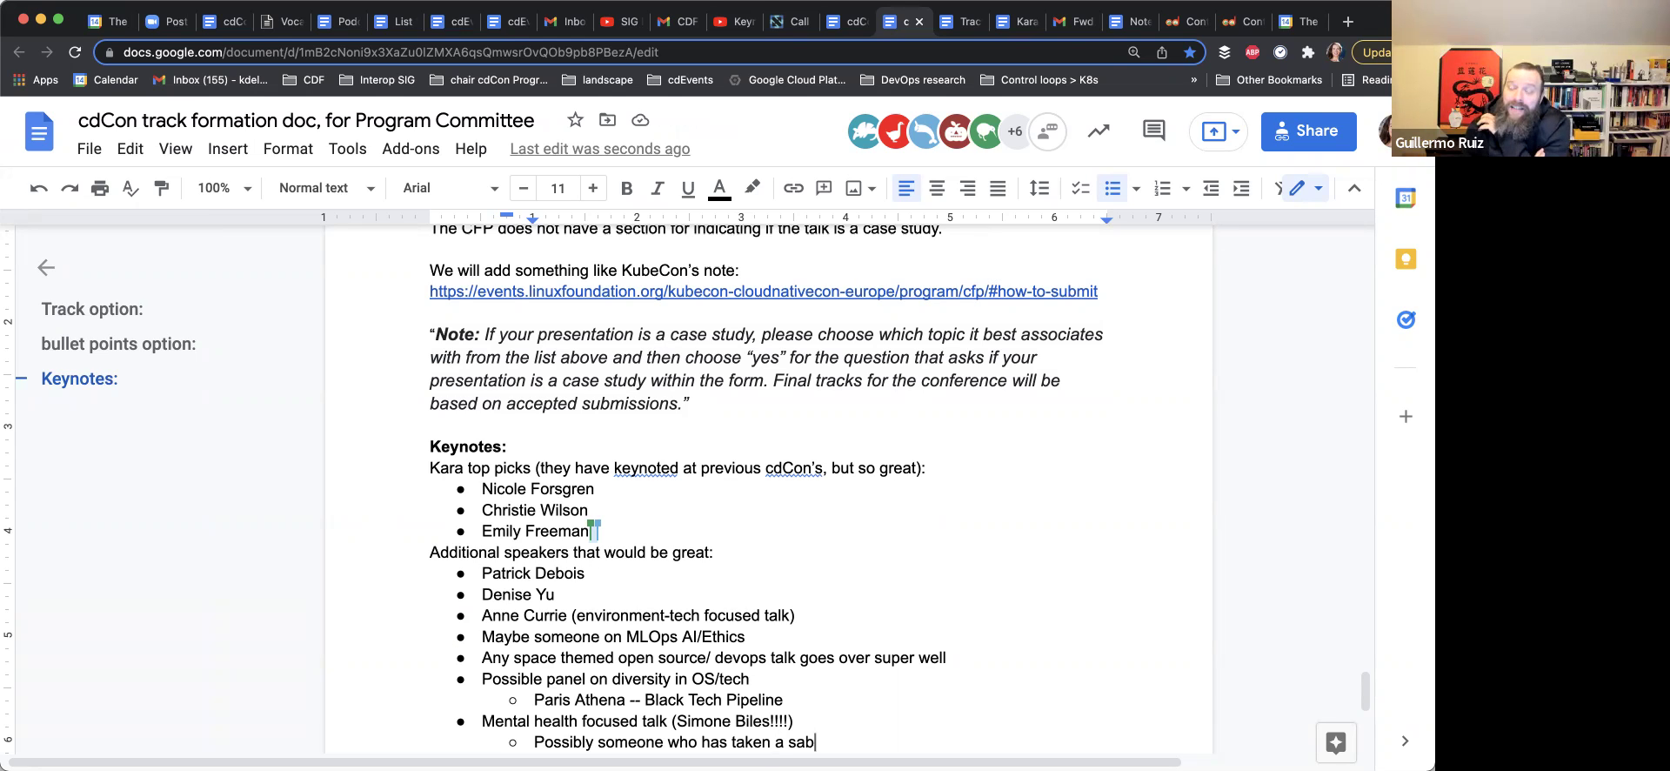
pyautogui.write('atical')
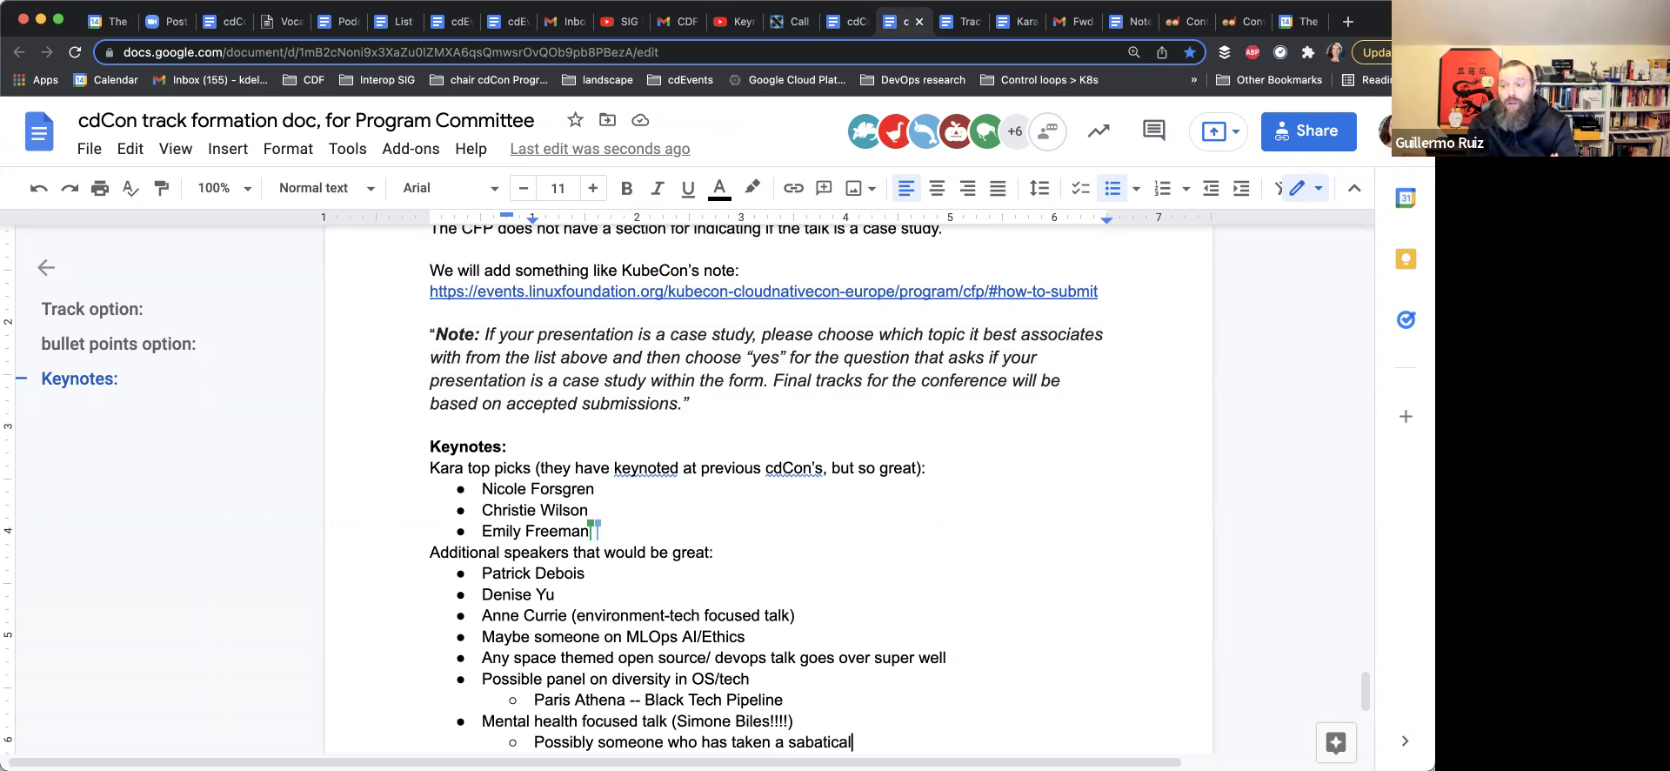
# - Start a second mental-health sub-bullet with a suggested speaker's name and a comma
pyautogui.scroll(-2, 769, 487)
pyautogui.press('Return')
pyautogui.write('Taylor Poin')
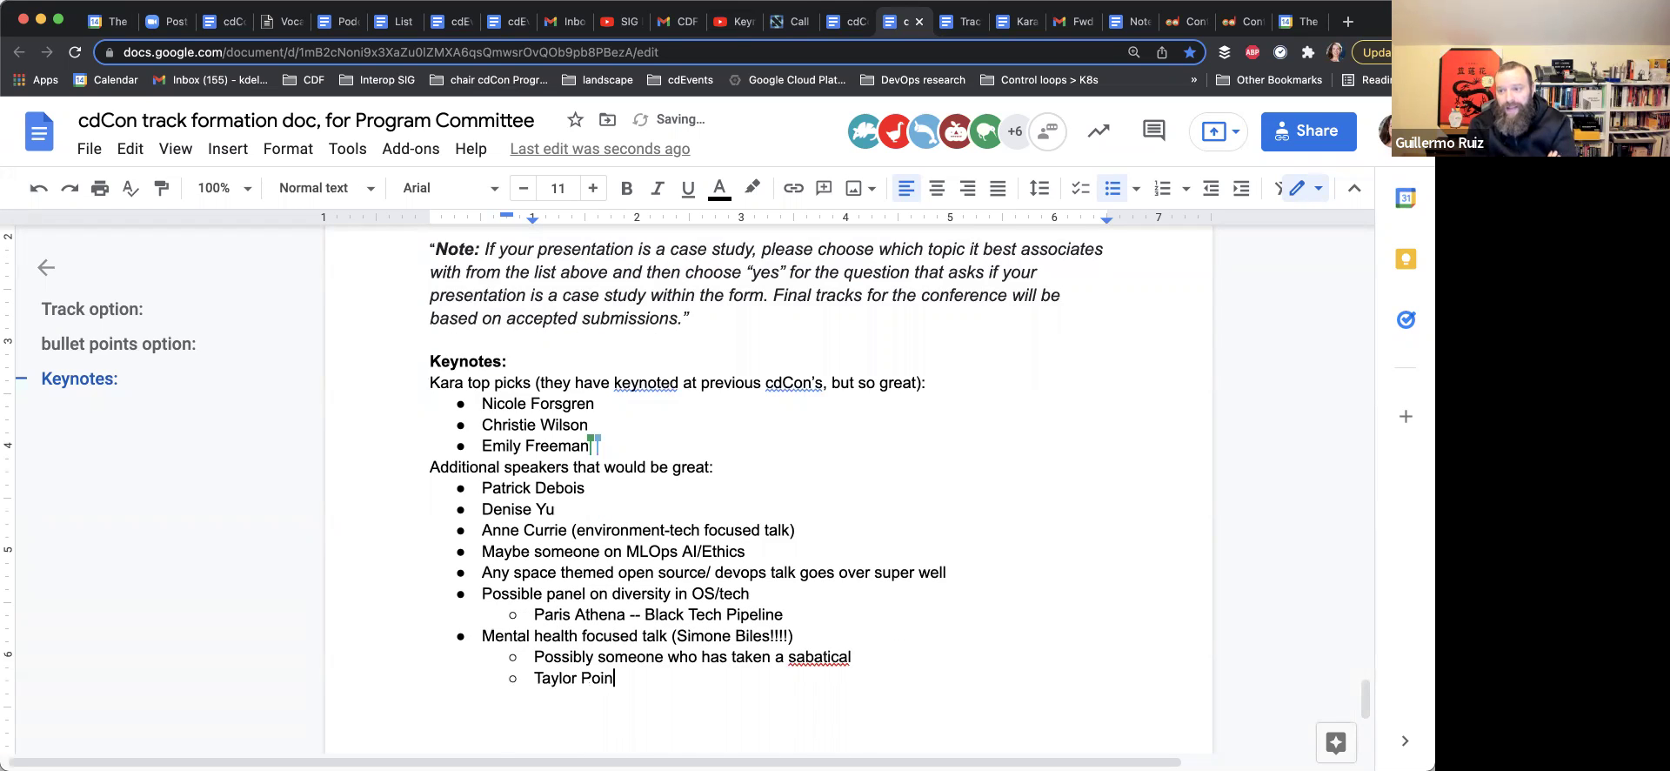
pyautogui.write('dexter')
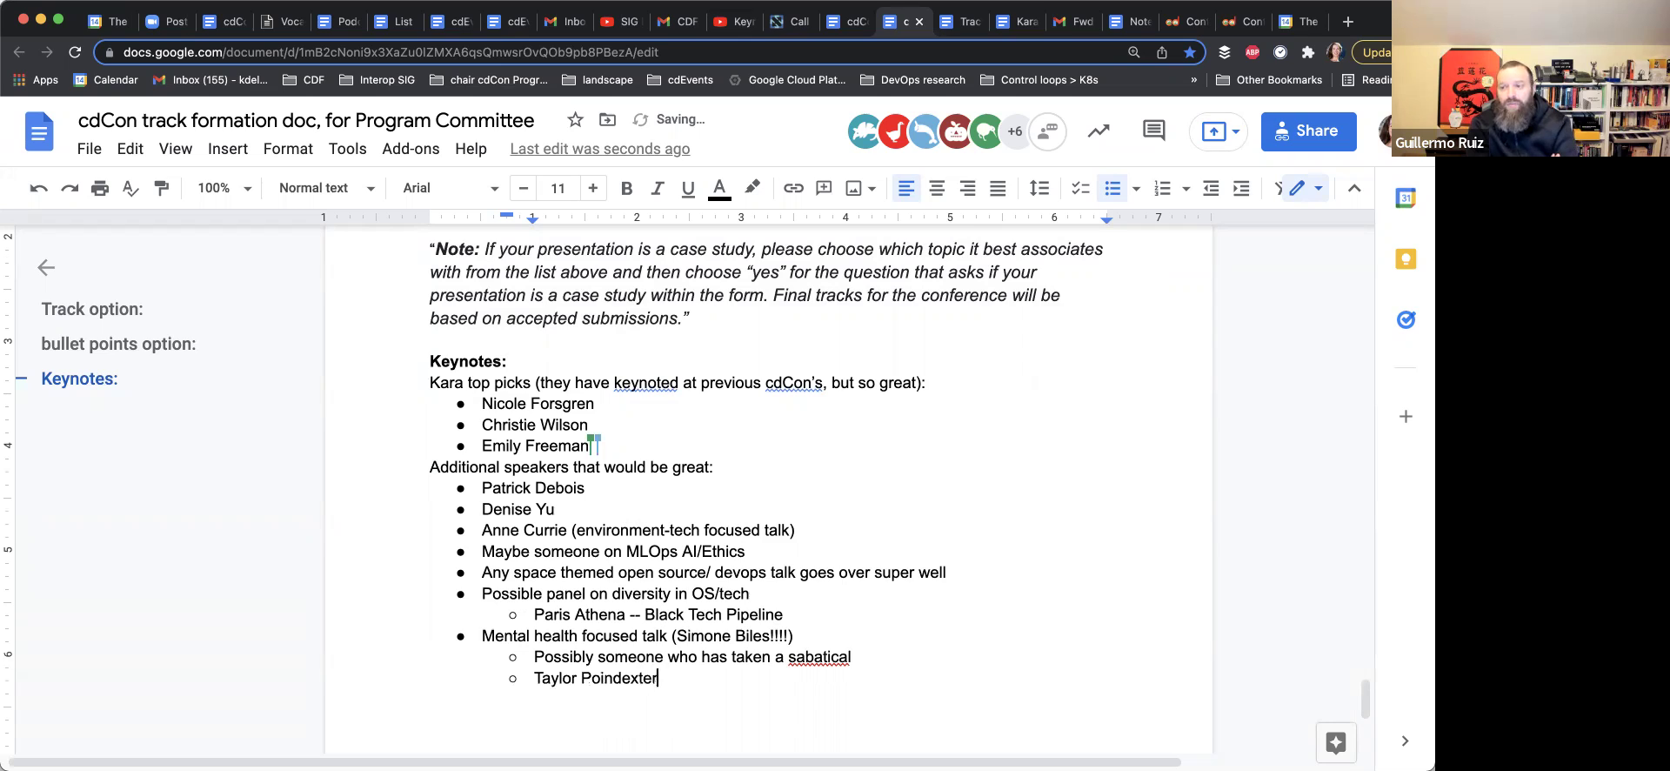
pyautogui.write(',')
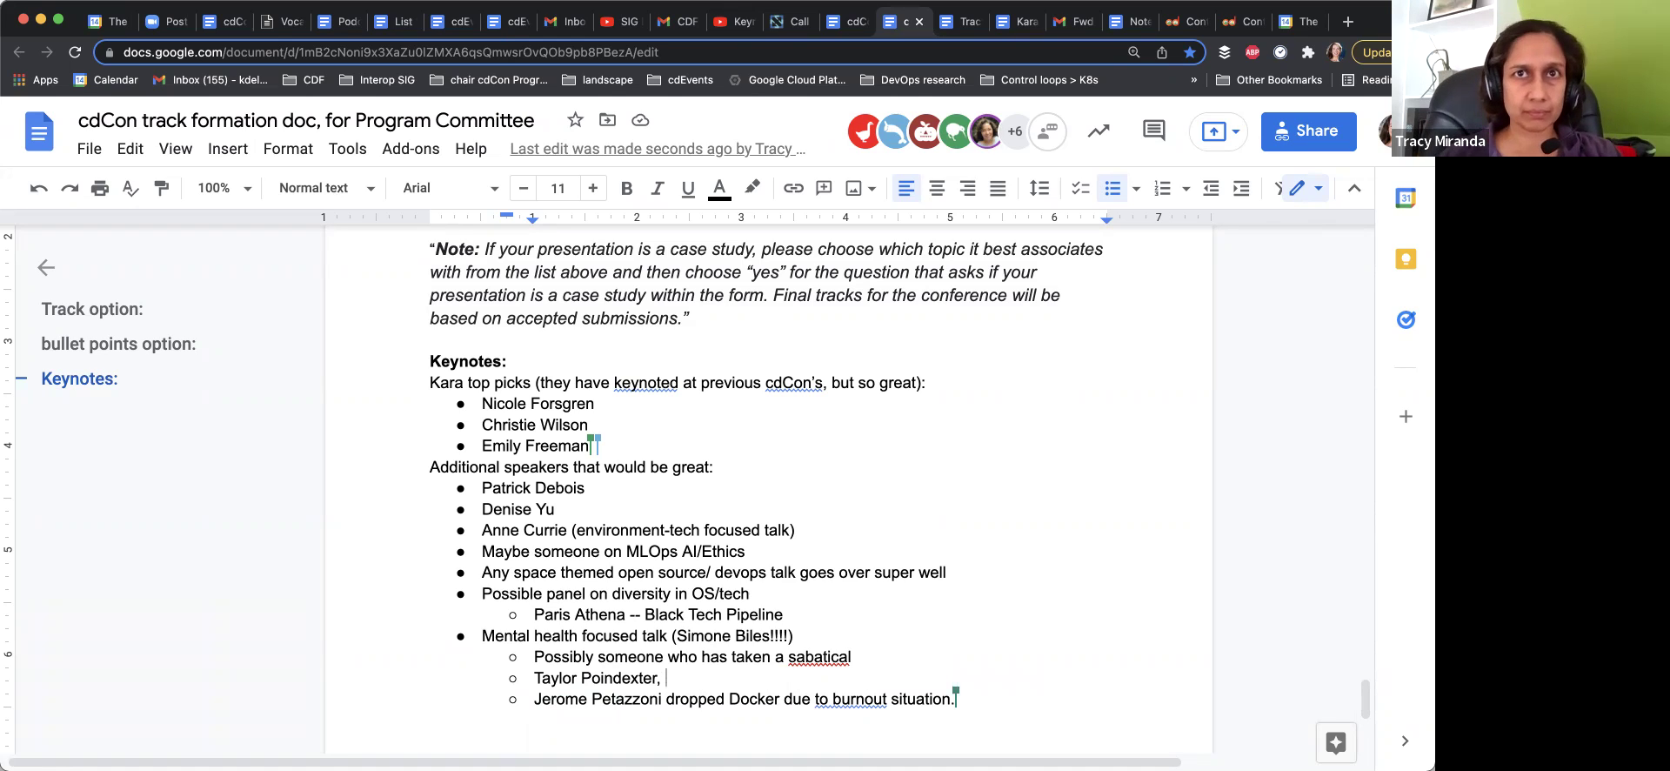
# - Add 'now manager at Spotify' after the suggested speaker's name
pyautogui.write('now manager at Spotify')
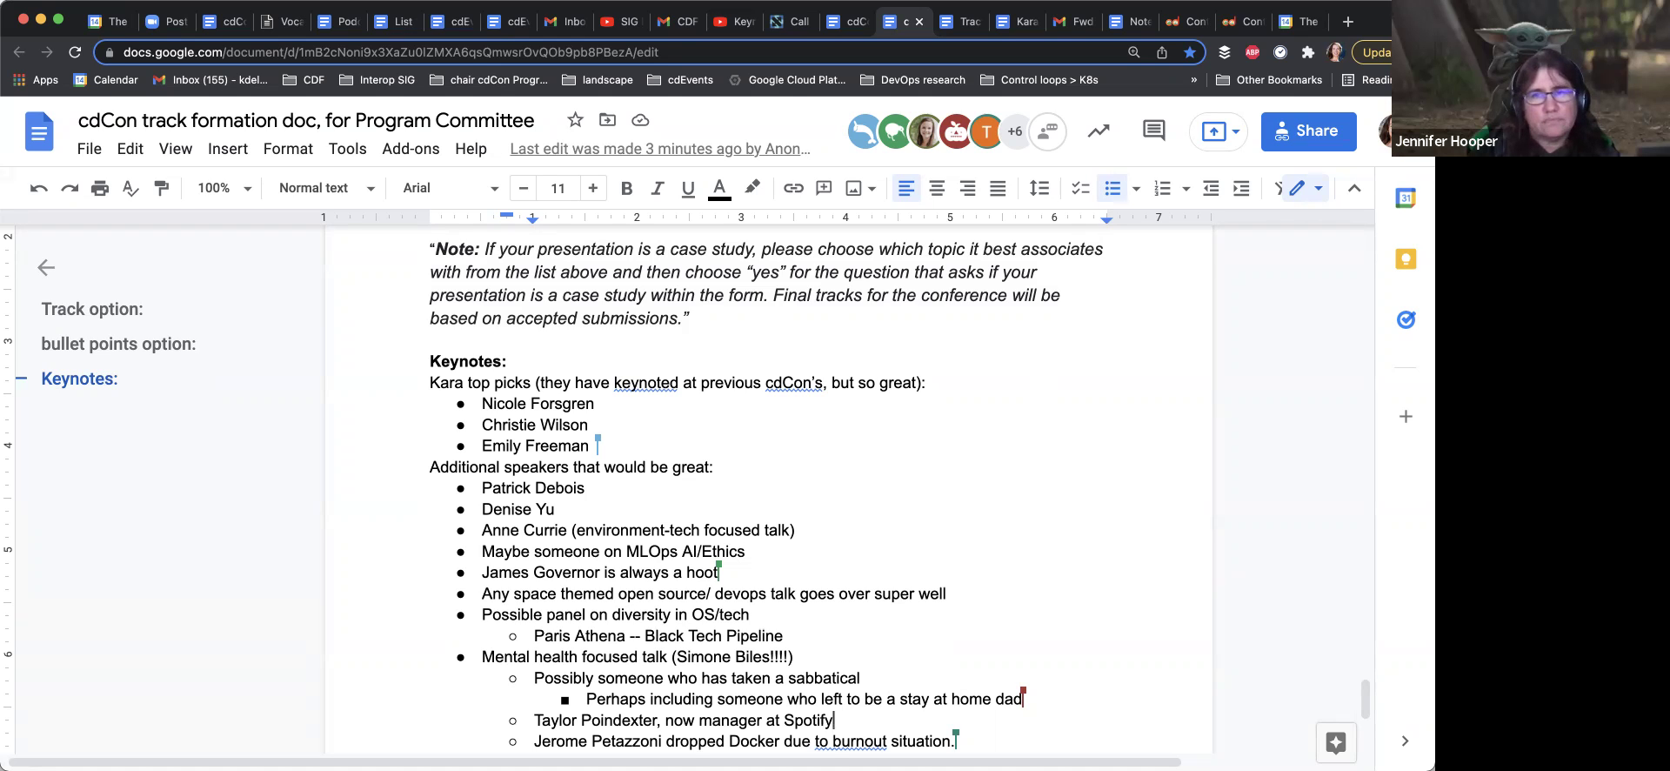
# - Scroll through the additional keynote speakers list to review the MLOps AI/Ethics bullet
pyautogui.scroll(-3, 1038, 730)
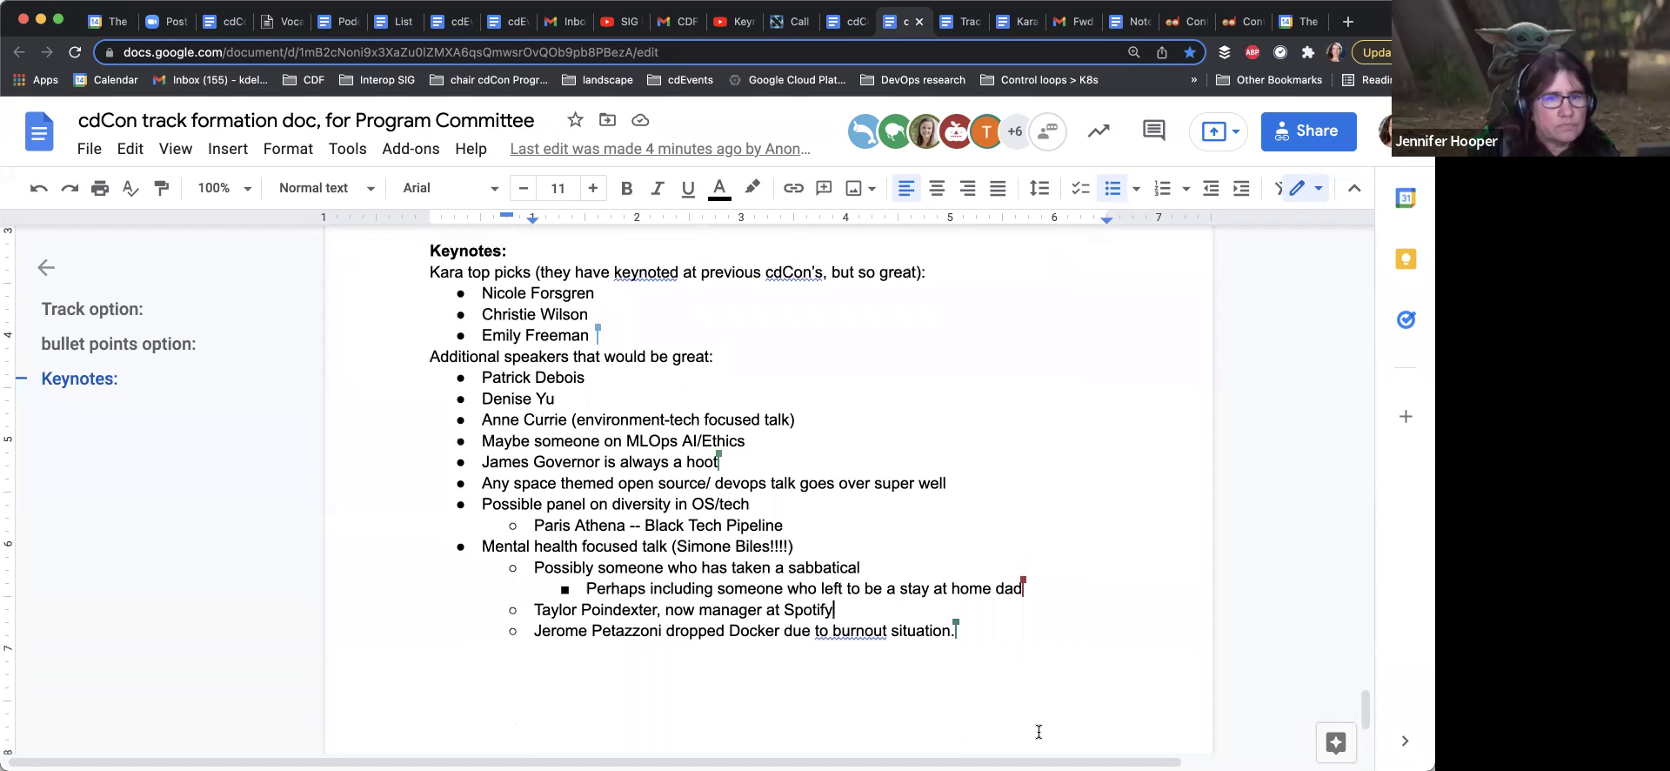
pyautogui.scroll(1, 1039, 731)
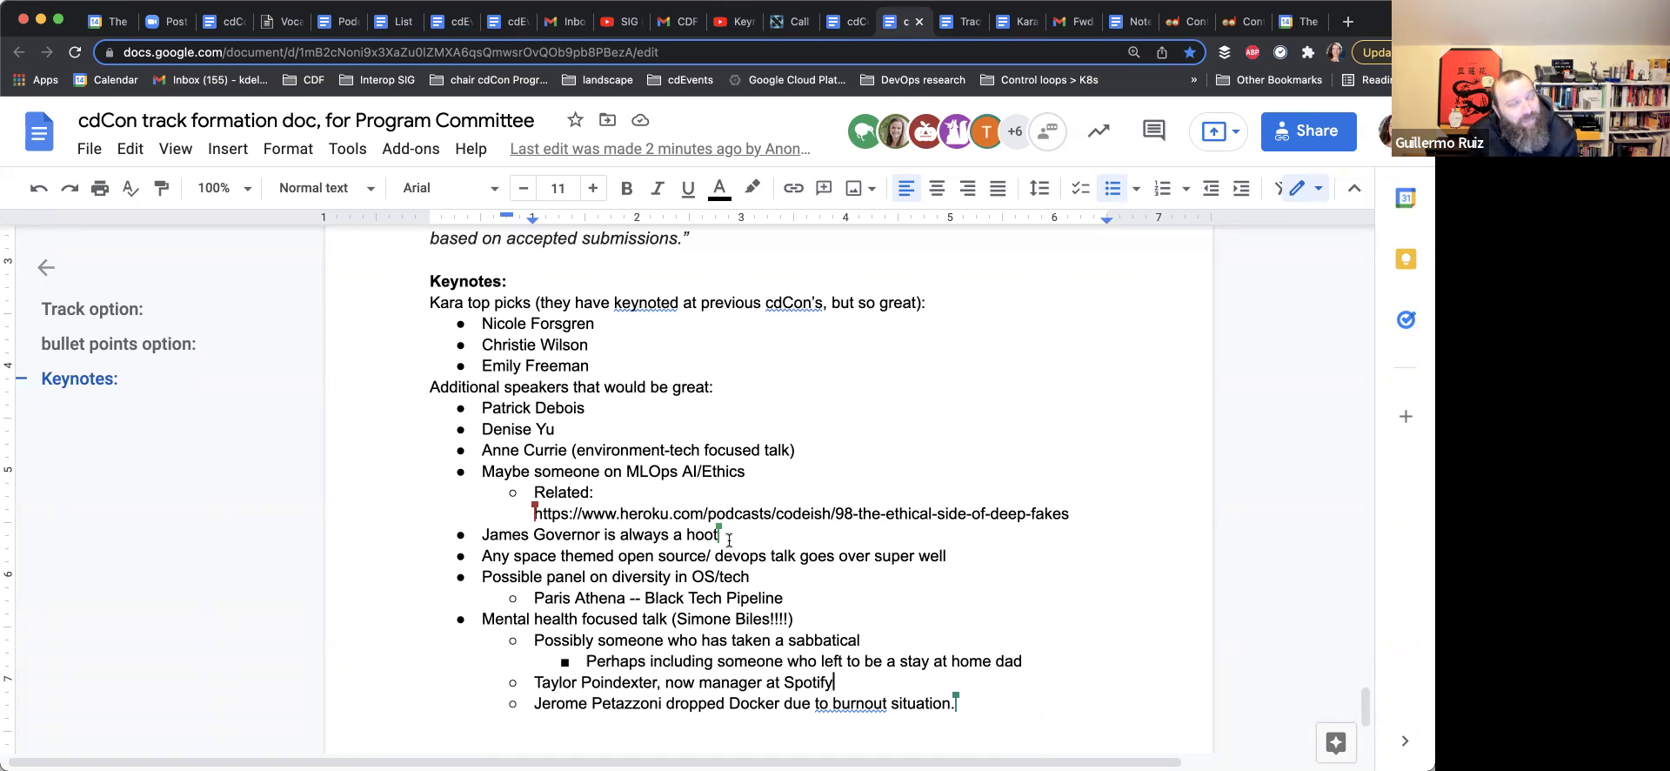
# - Add a bullet below the space talk: 'Documentation and its importance. Fun or funny talk would be good. Docs as Code. Possible policy checks.'
pyautogui.click(973, 554)
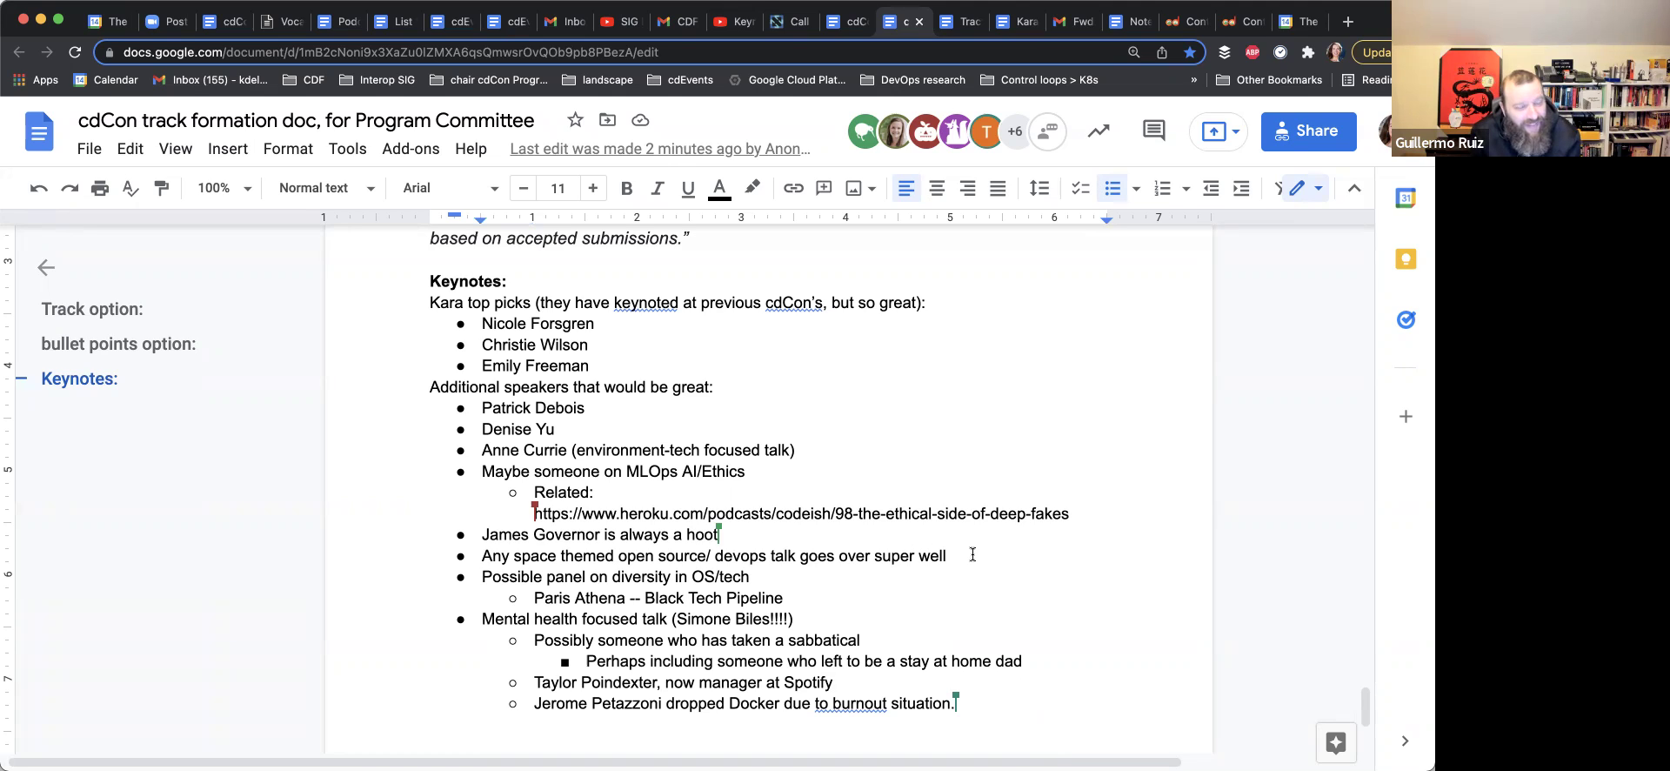
pyautogui.press('Return')
pyautogui.write('Documentation and its importance. ')
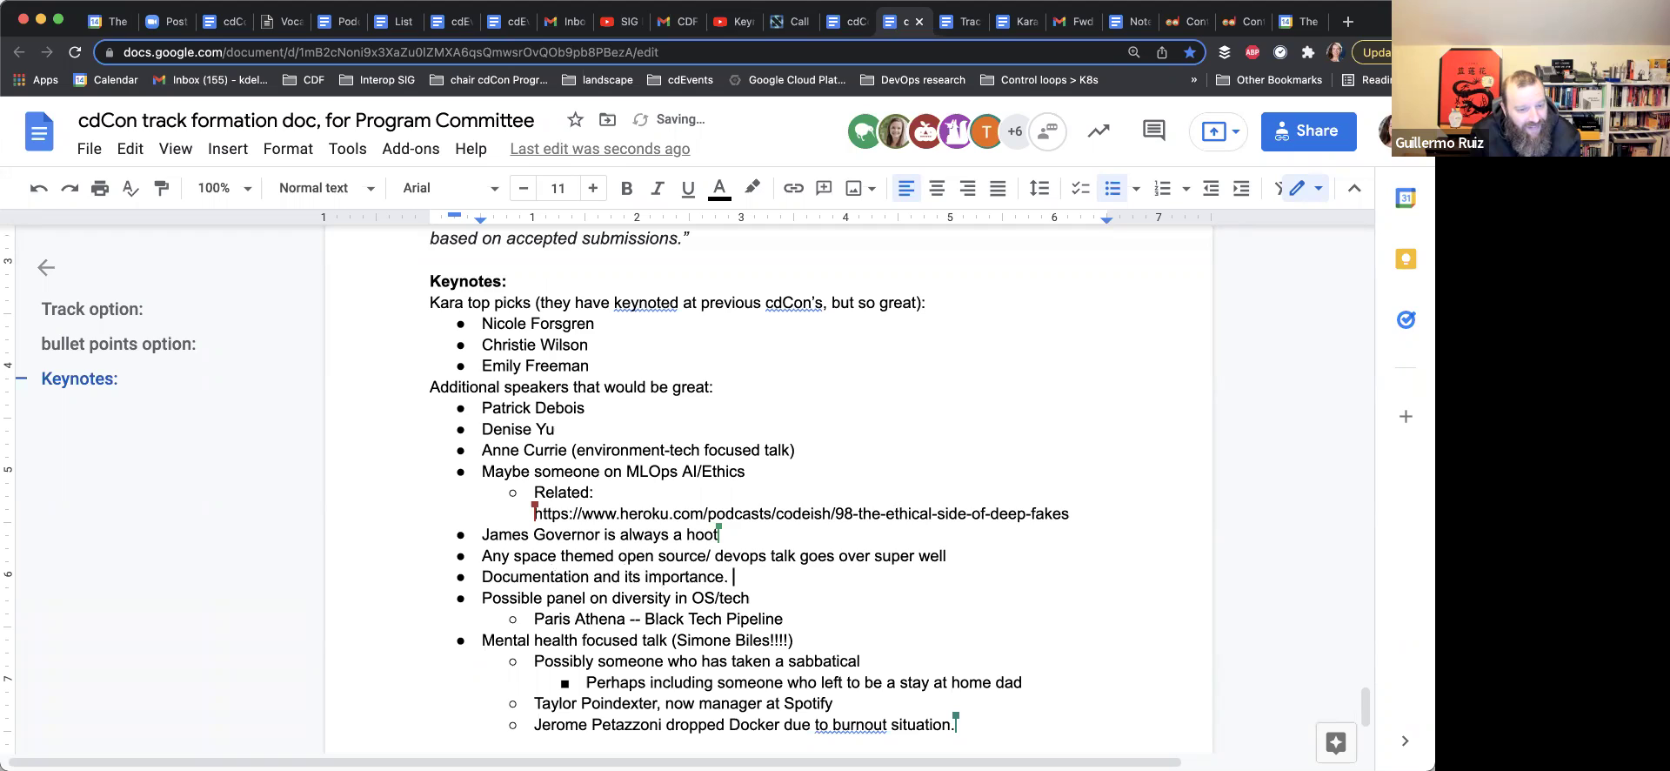
pyautogui.write('Fun or funny t')
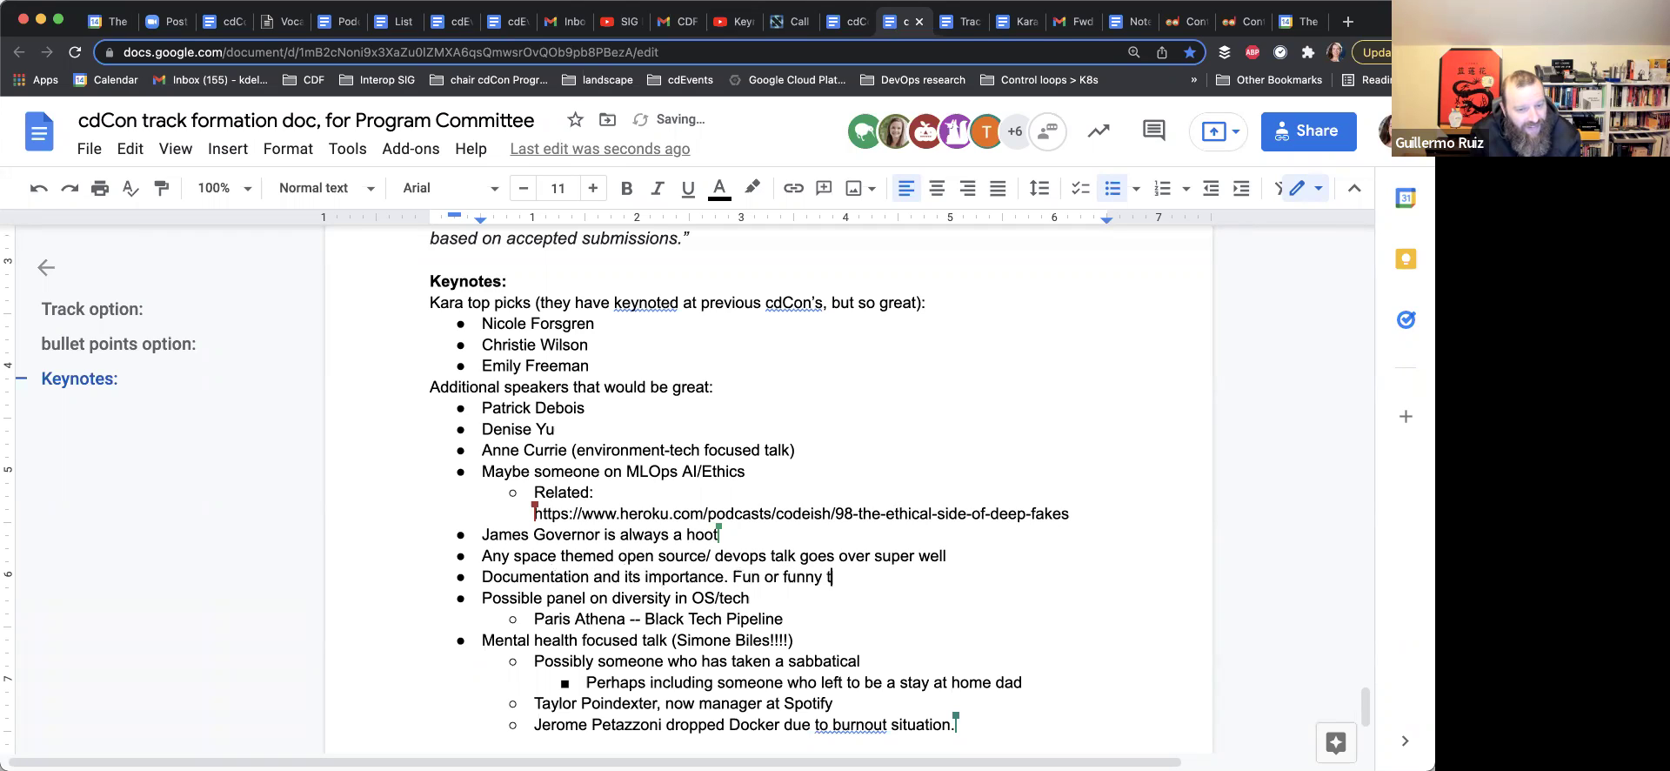
pyautogui.write('alk wu')
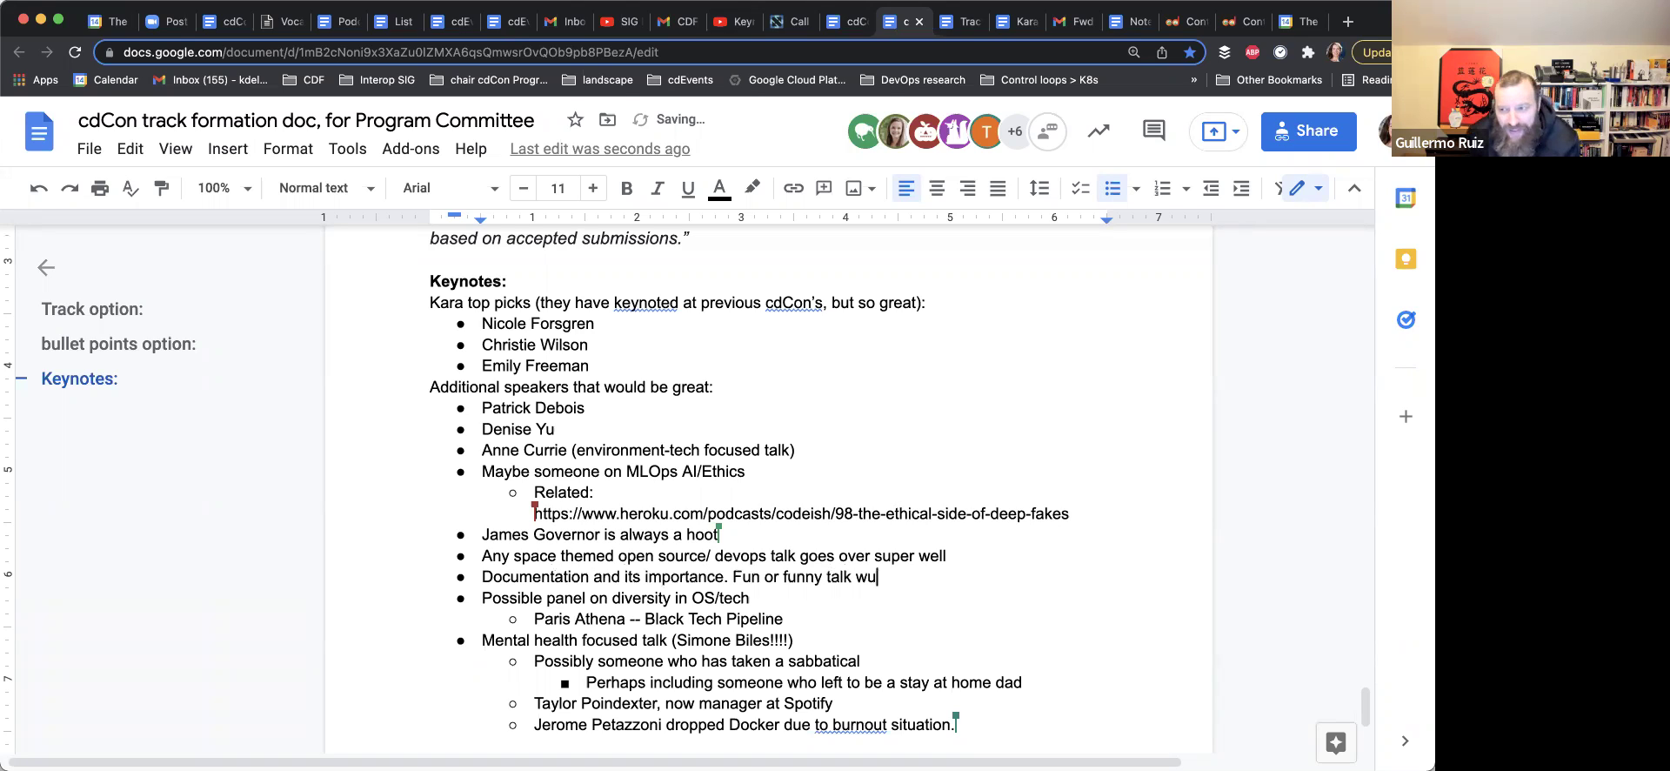
pyautogui.press('BackSpace')
pyautogui.write('ould be ')
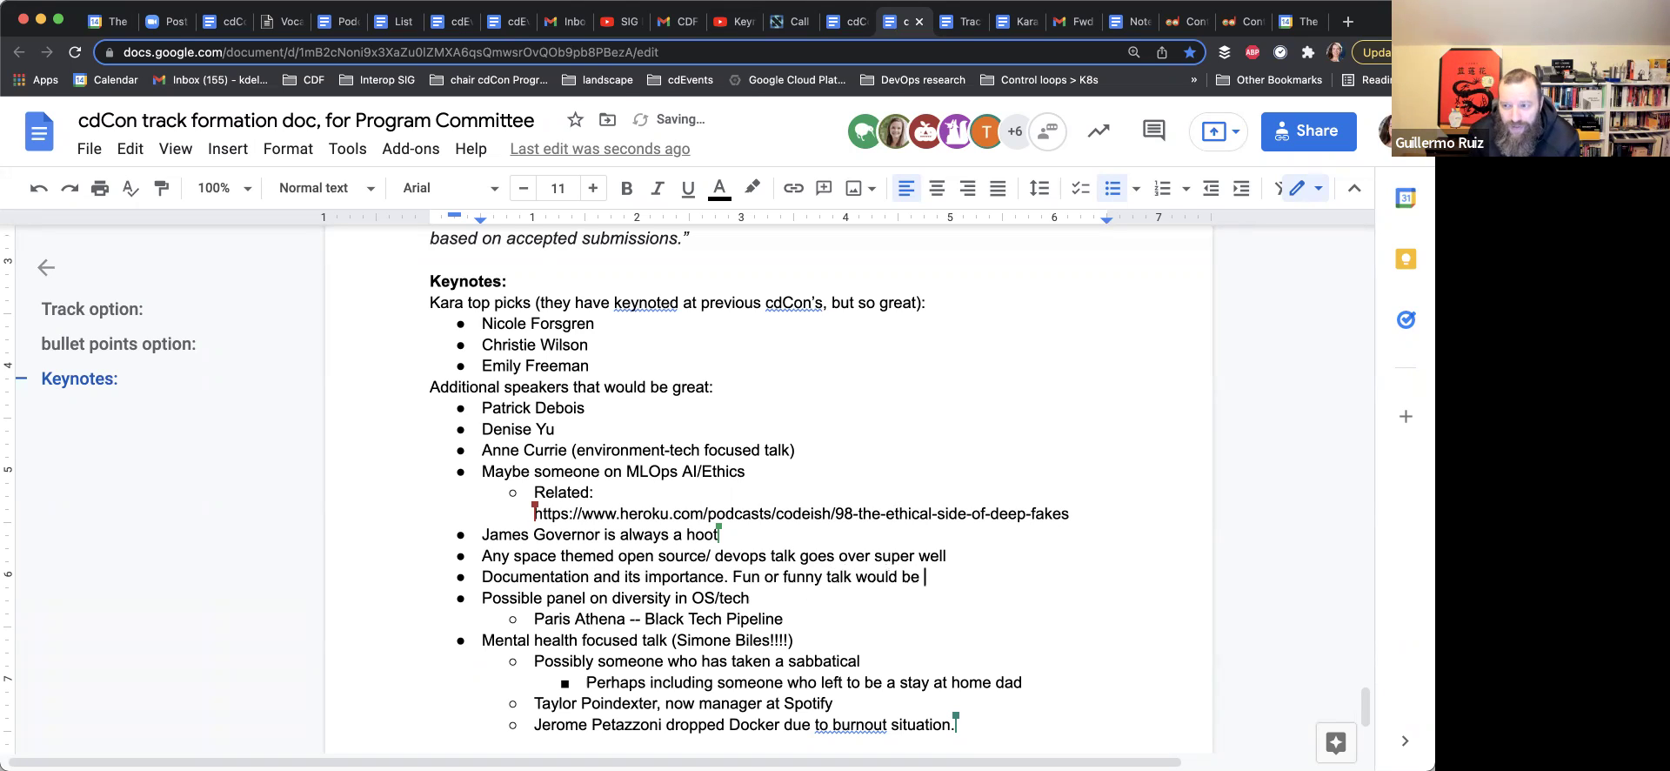
pyautogui.write('good.')
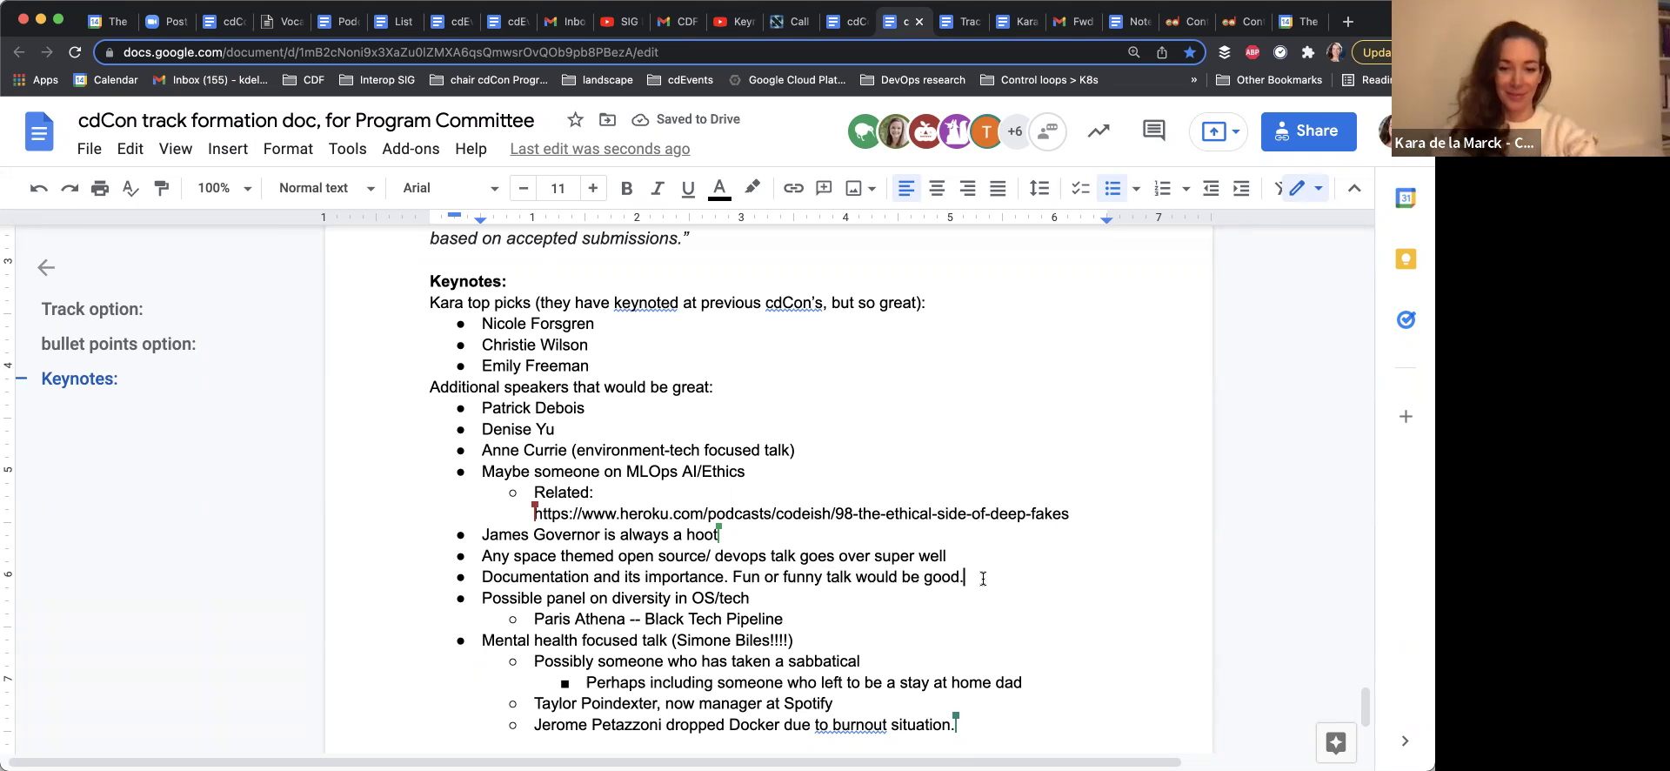
pyautogui.write(' Docs as ')
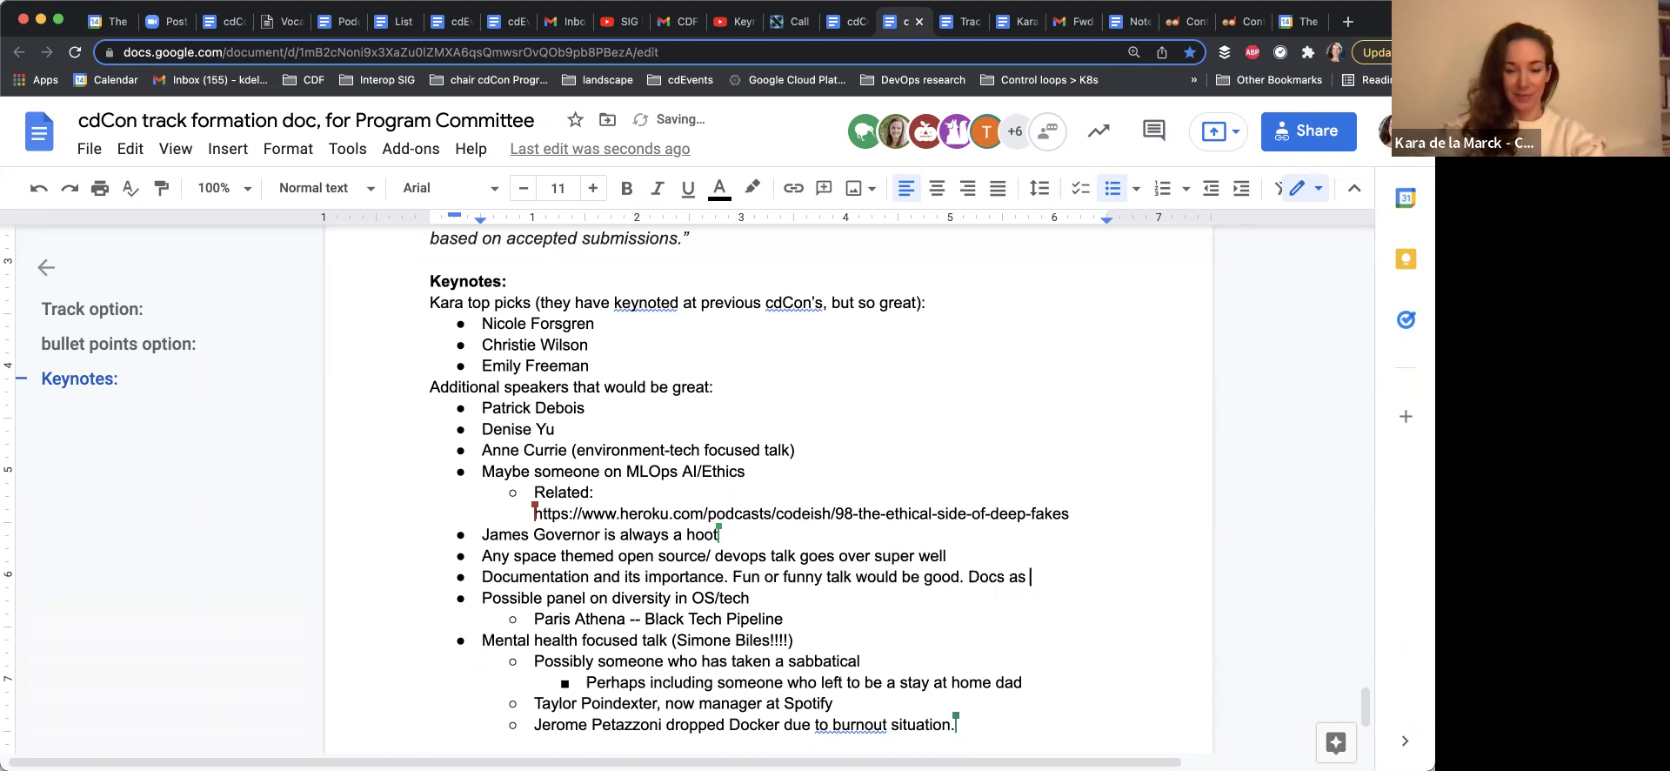
pyautogui.write('Code')
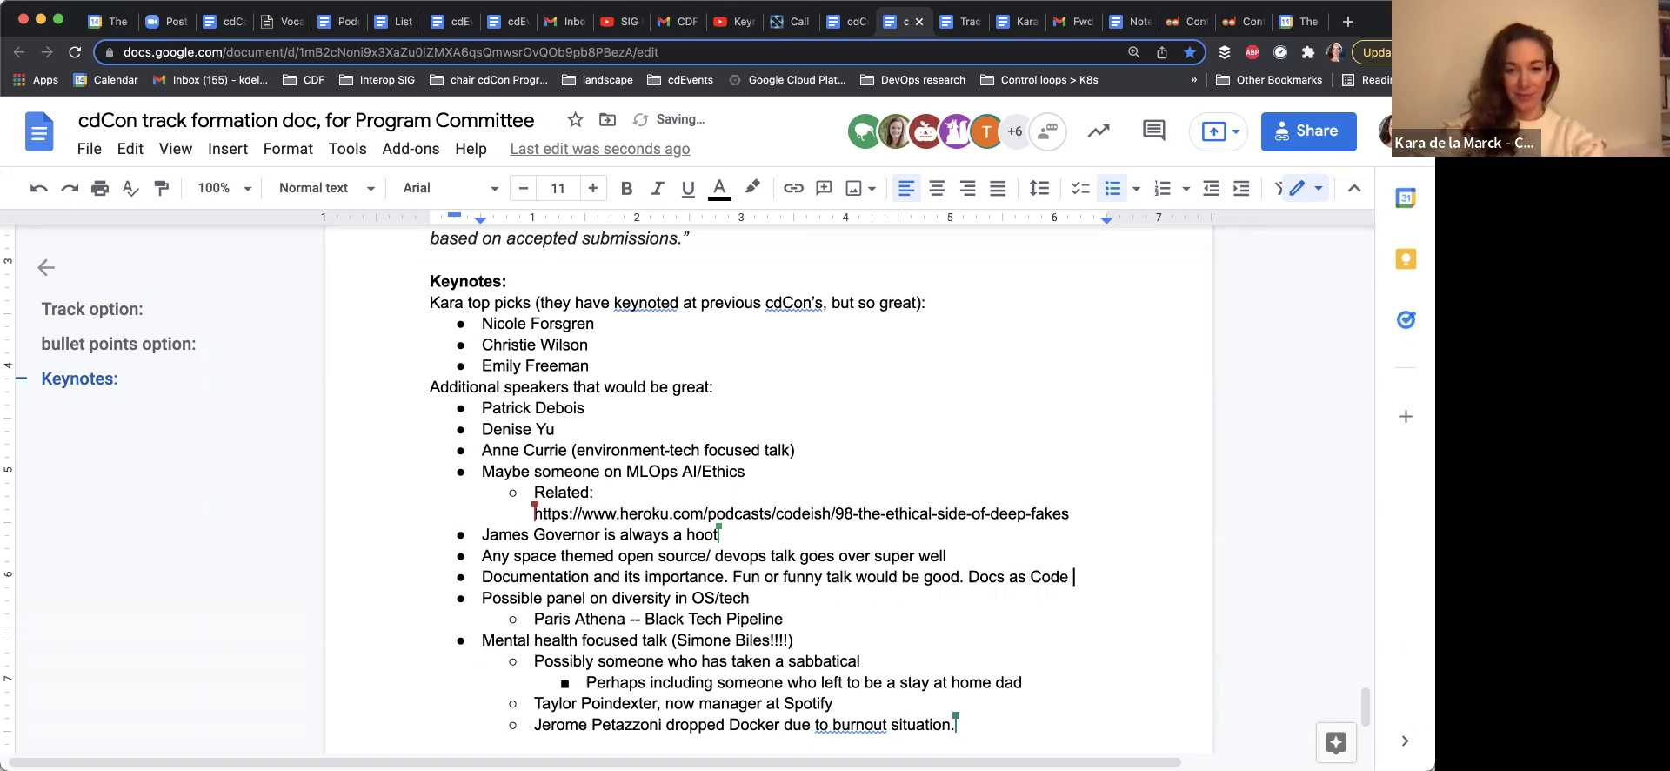
pyautogui.write('. Possible checks')
pyautogui.press('BackSpace')
pyautogui.press('BackSpace')
pyautogui.press('BackSpace')
pyautogui.press('BackSpace')
pyautogui.press('BackSpace')
pyautogui.press('BackSpace')
pyautogui.write('policy checks')
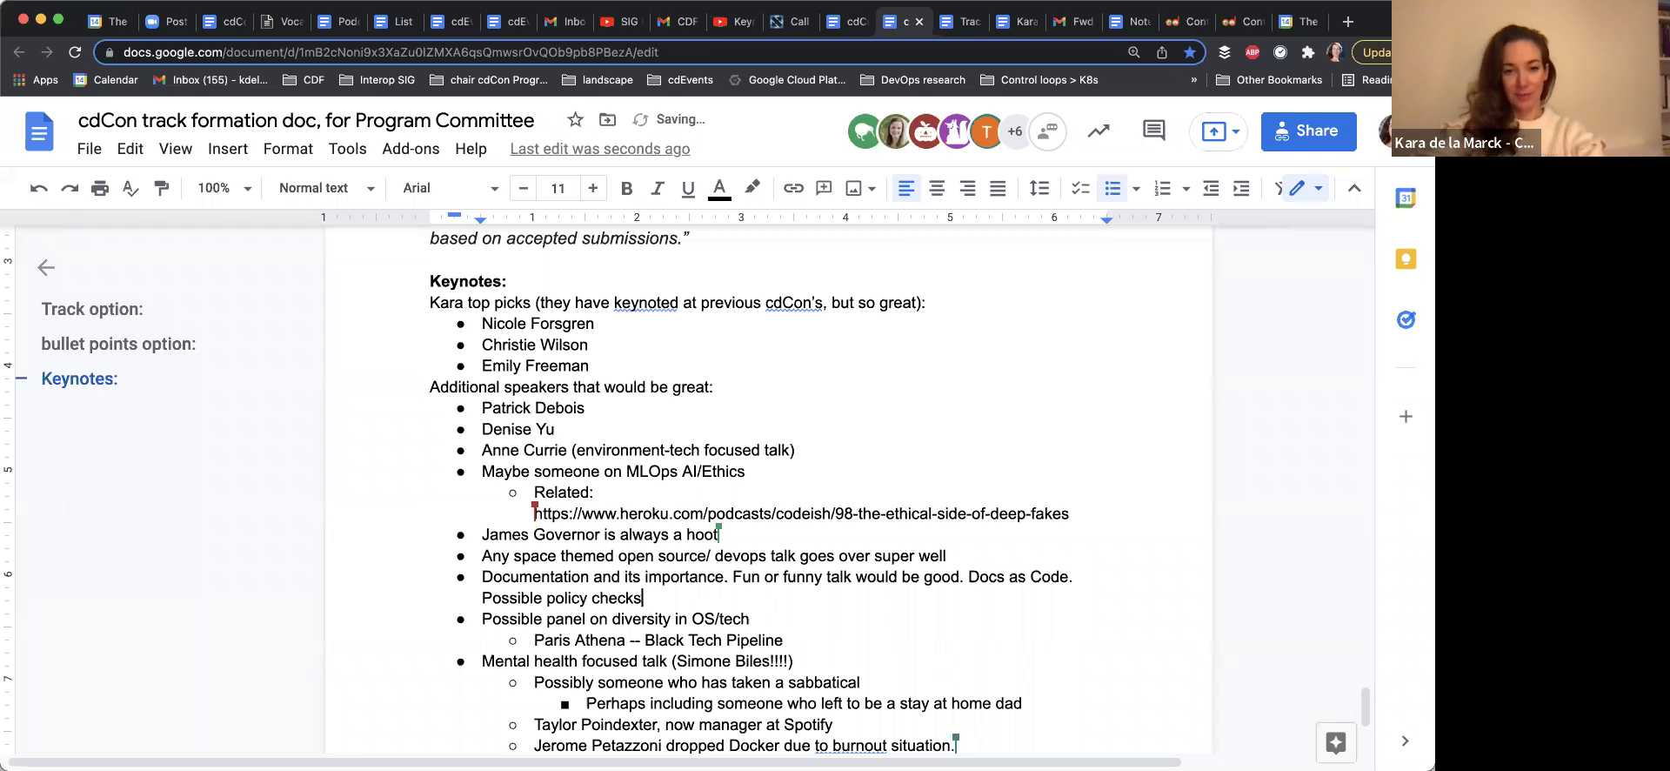
pyautogui.write('.')
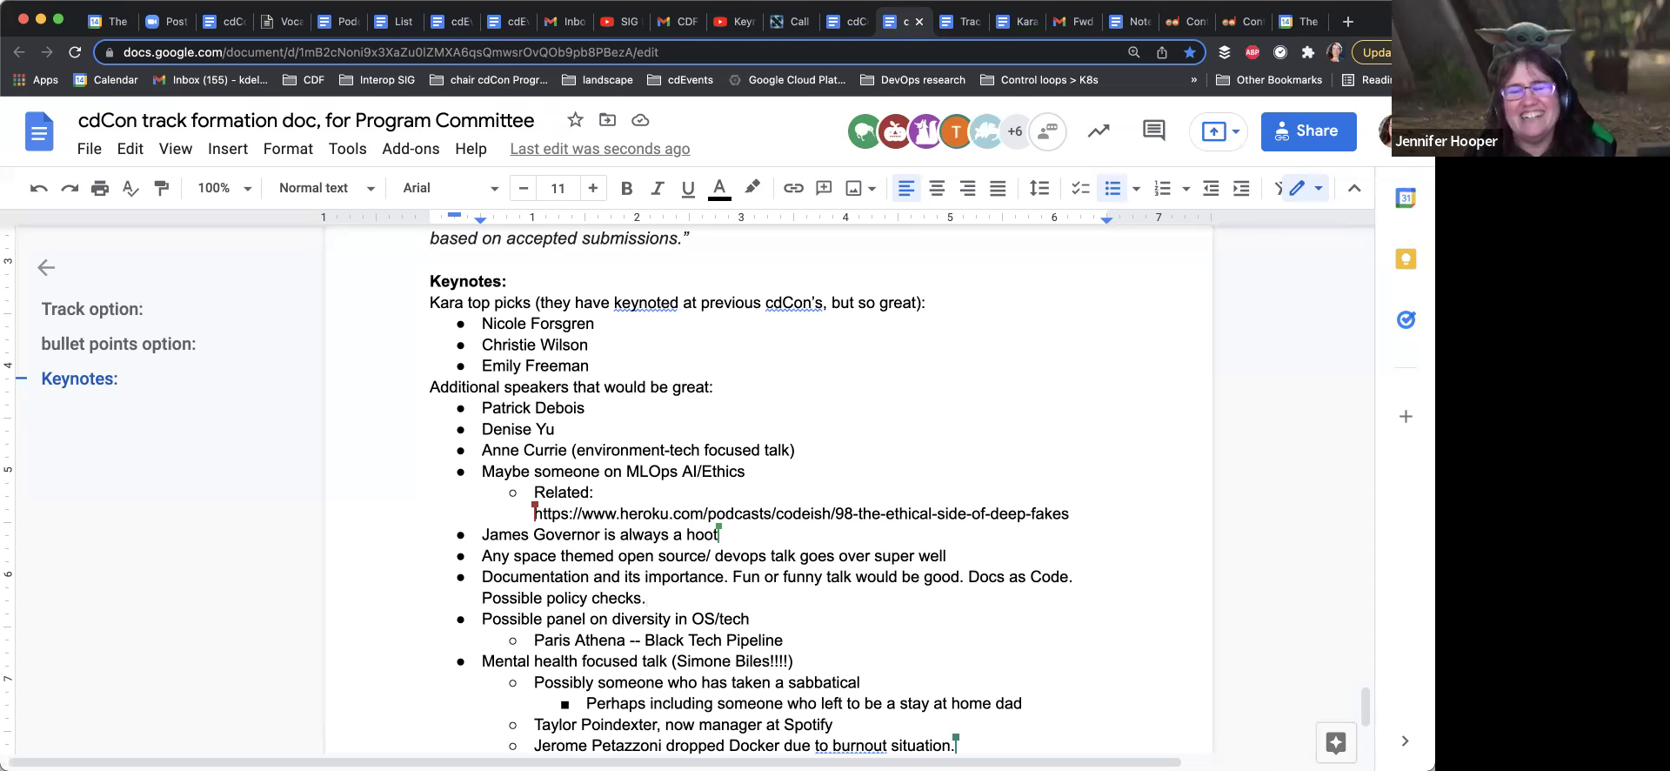
# - Insert '(make something like pb & j following instructions, 'how to fold a fitted sheet')' after 'good'
pyautogui.click(960, 577)
pyautogui.write('(')
pyautogui.write('pea')
pyautogui.press('BackSpace')
pyautogui.press('BackSpace')
pyautogui.press('BackSpace')
pyautogui.write('make something li')
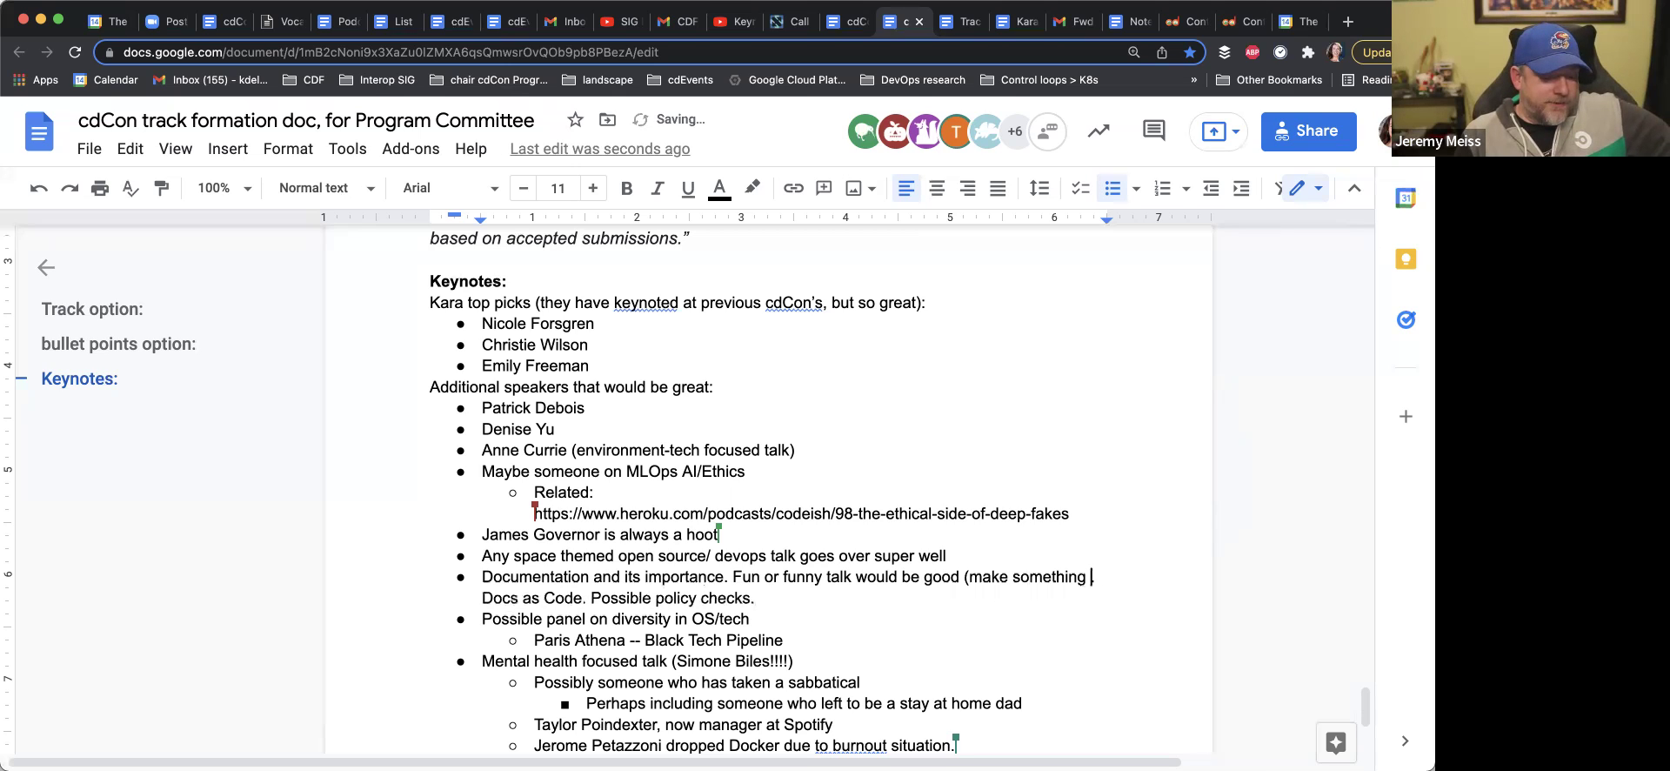
pyautogui.write('ke pb')
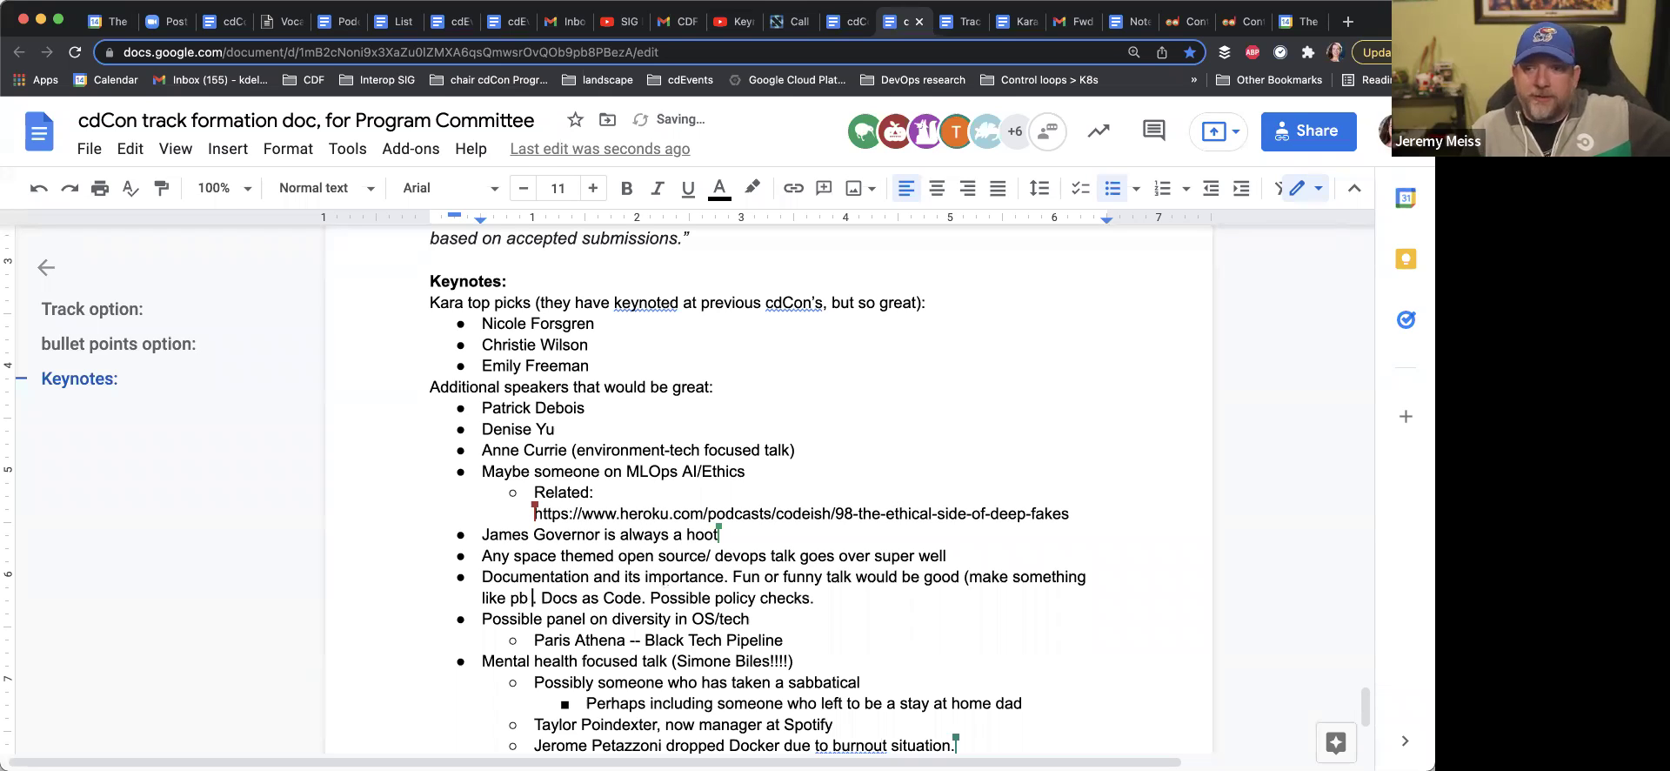
pyautogui.write(' & ')
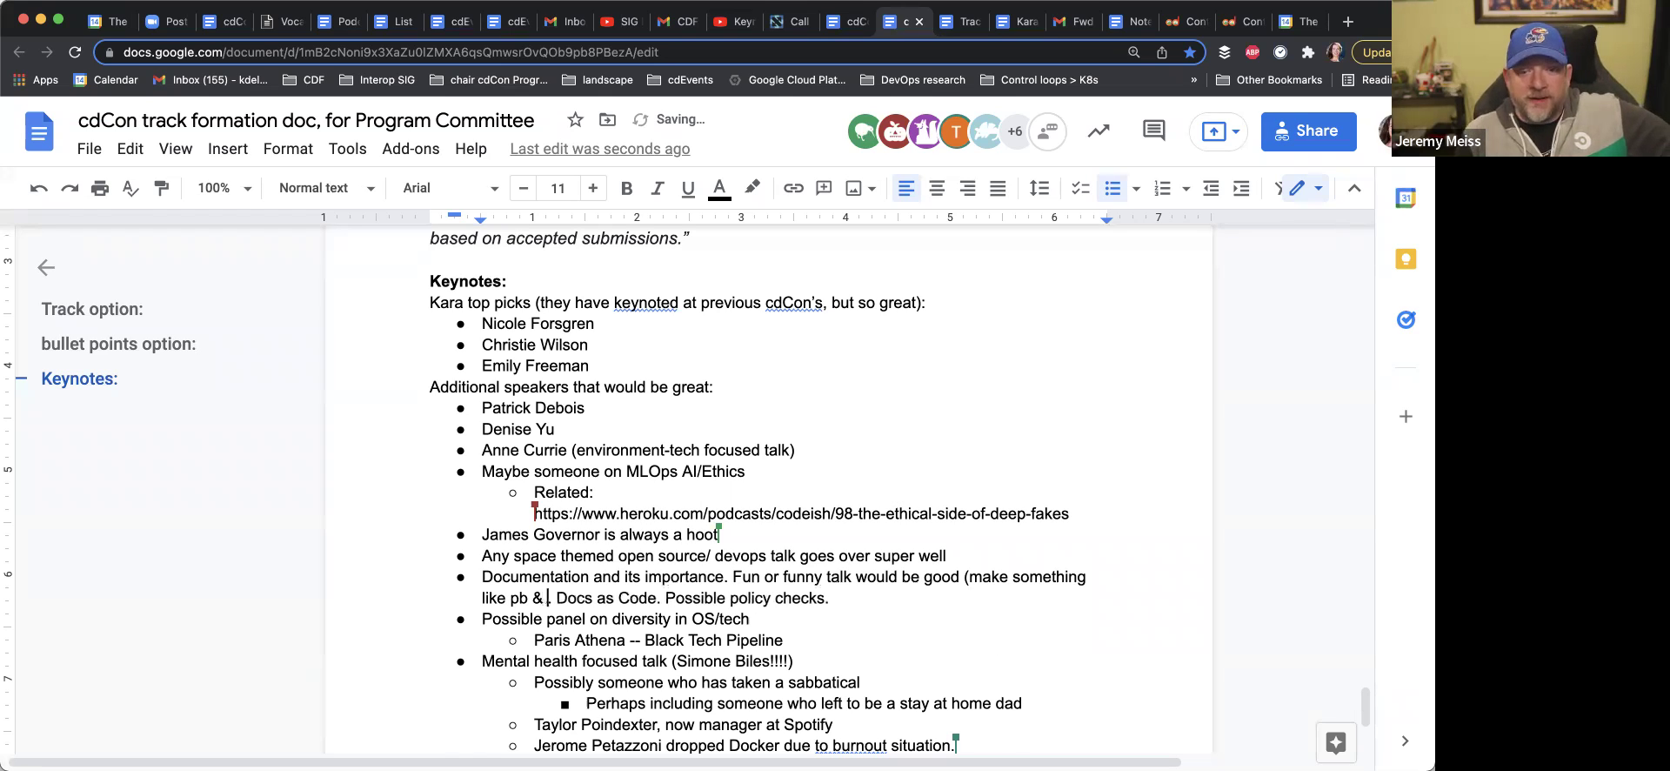
pyautogui.write('j following instructions')
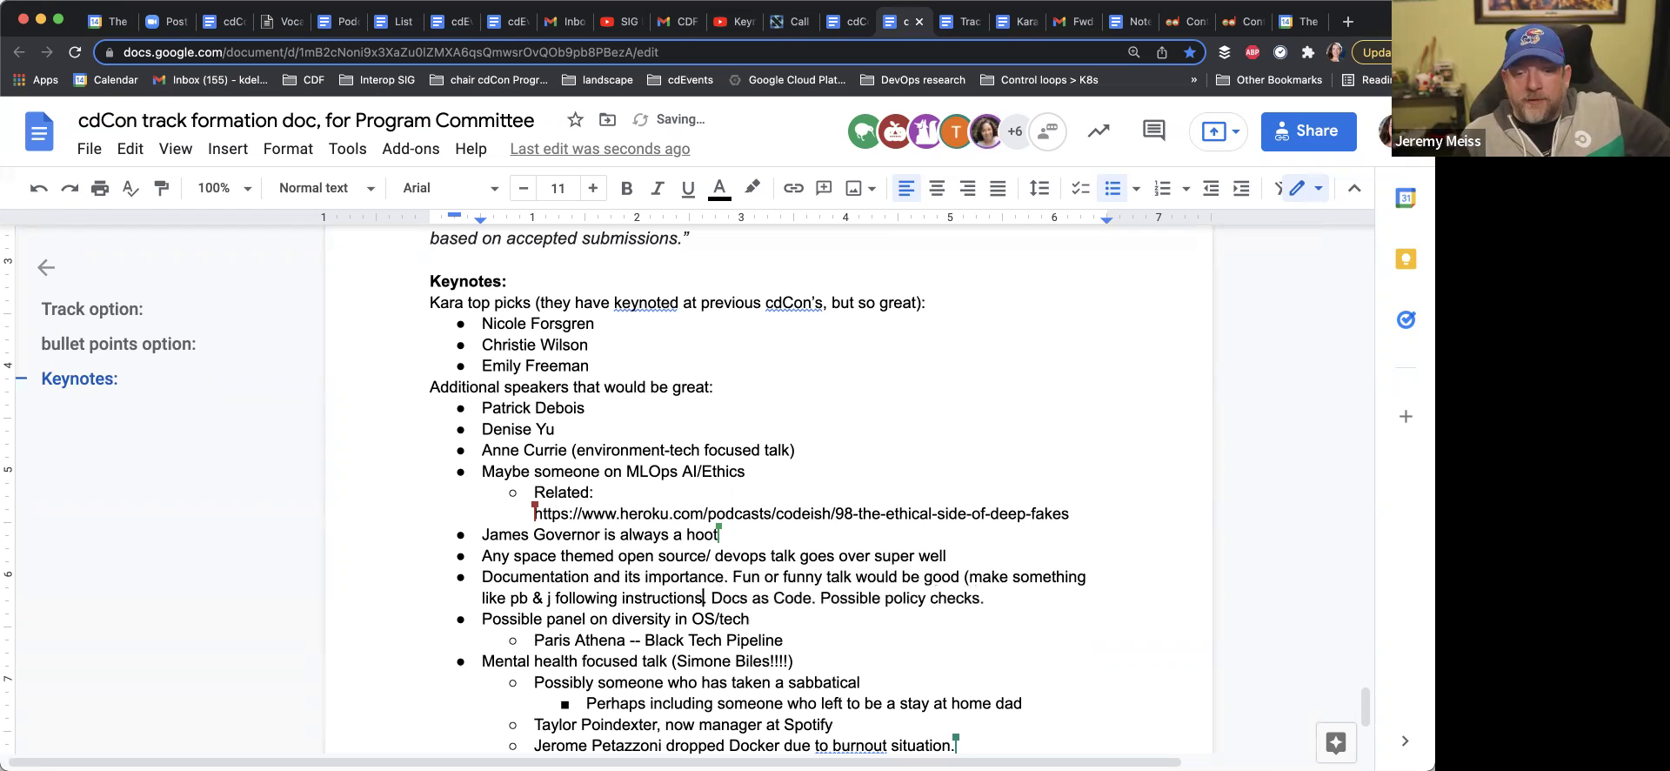
pyautogui.write(')')
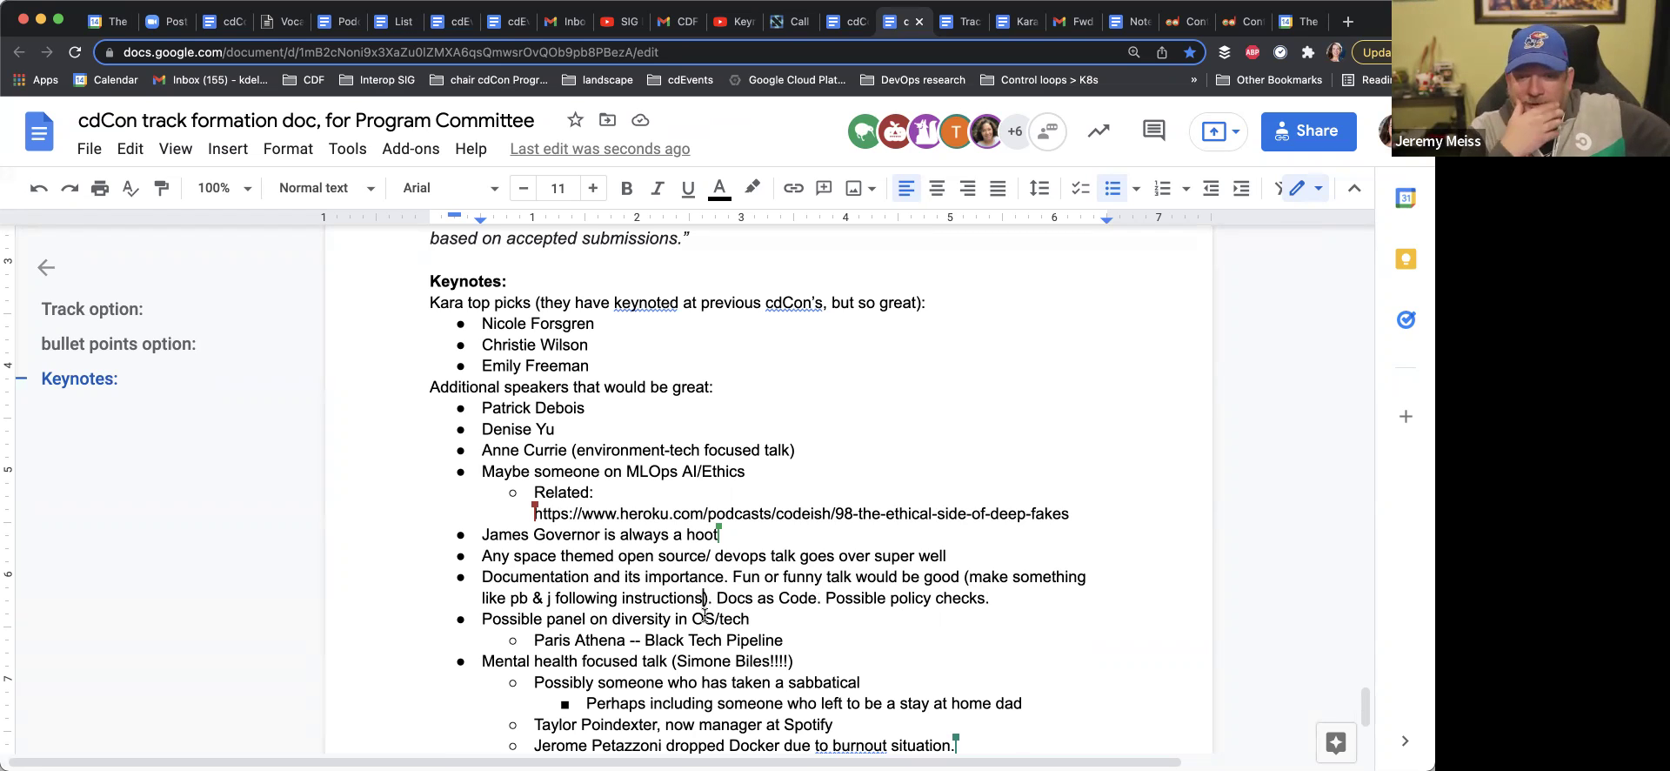
pyautogui.write(', ')
pyautogui.write("'how to fold a ")
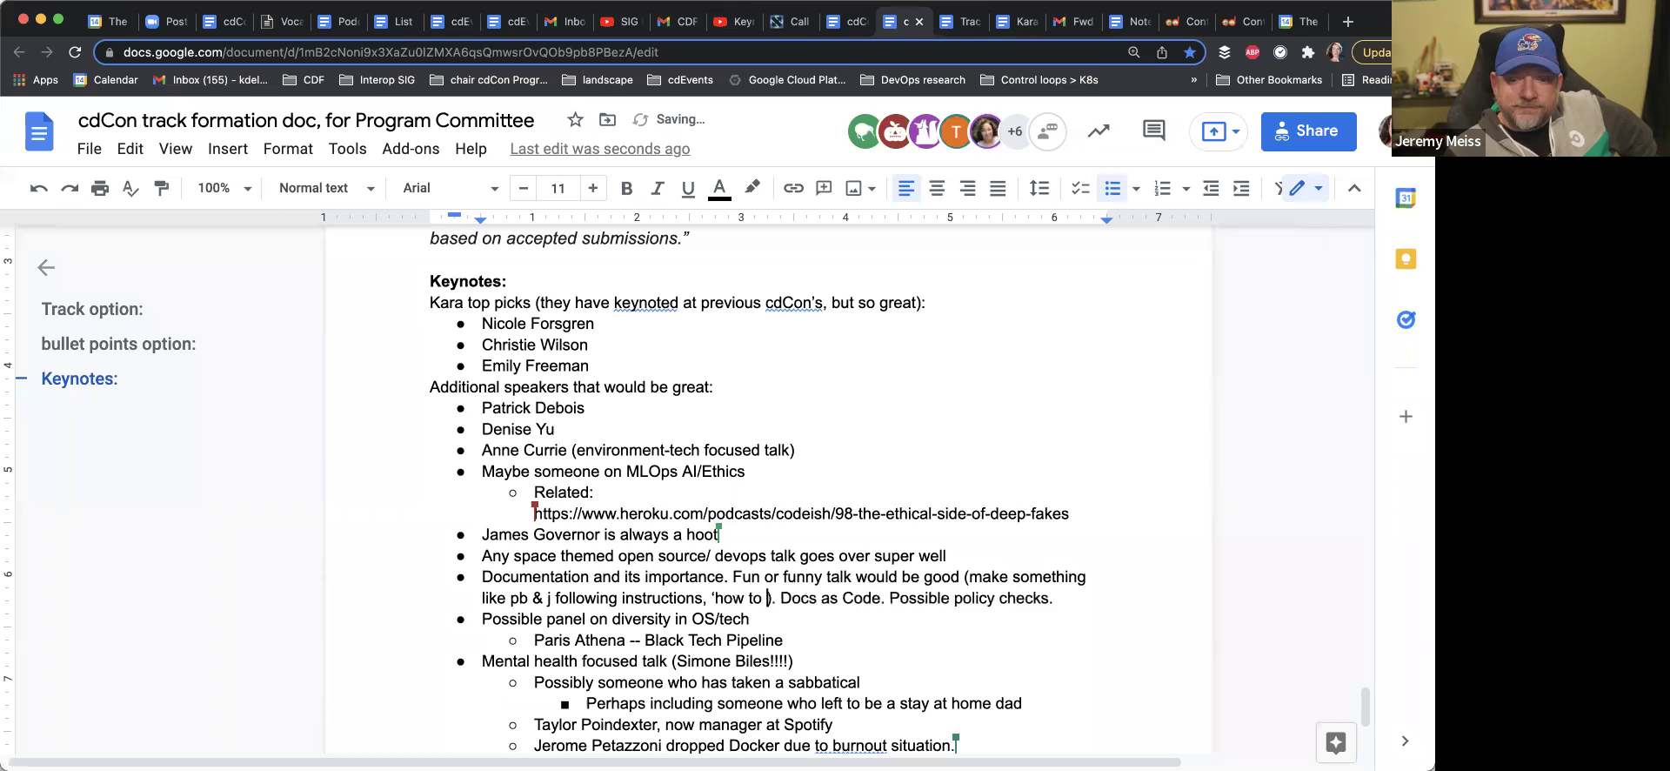
pyautogui.write('fitted sheet')
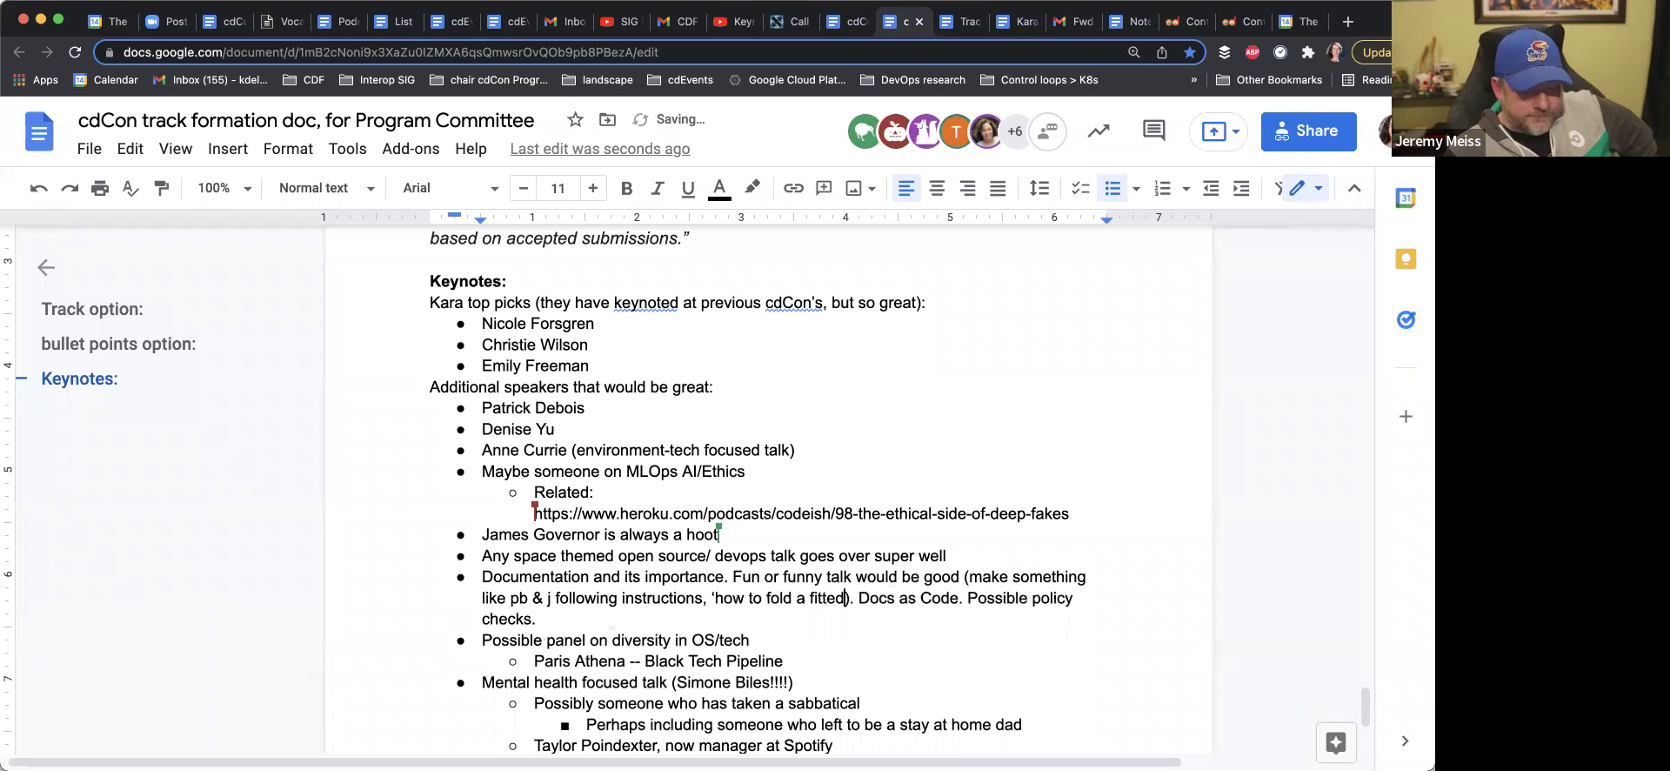
pyautogui.write("'")
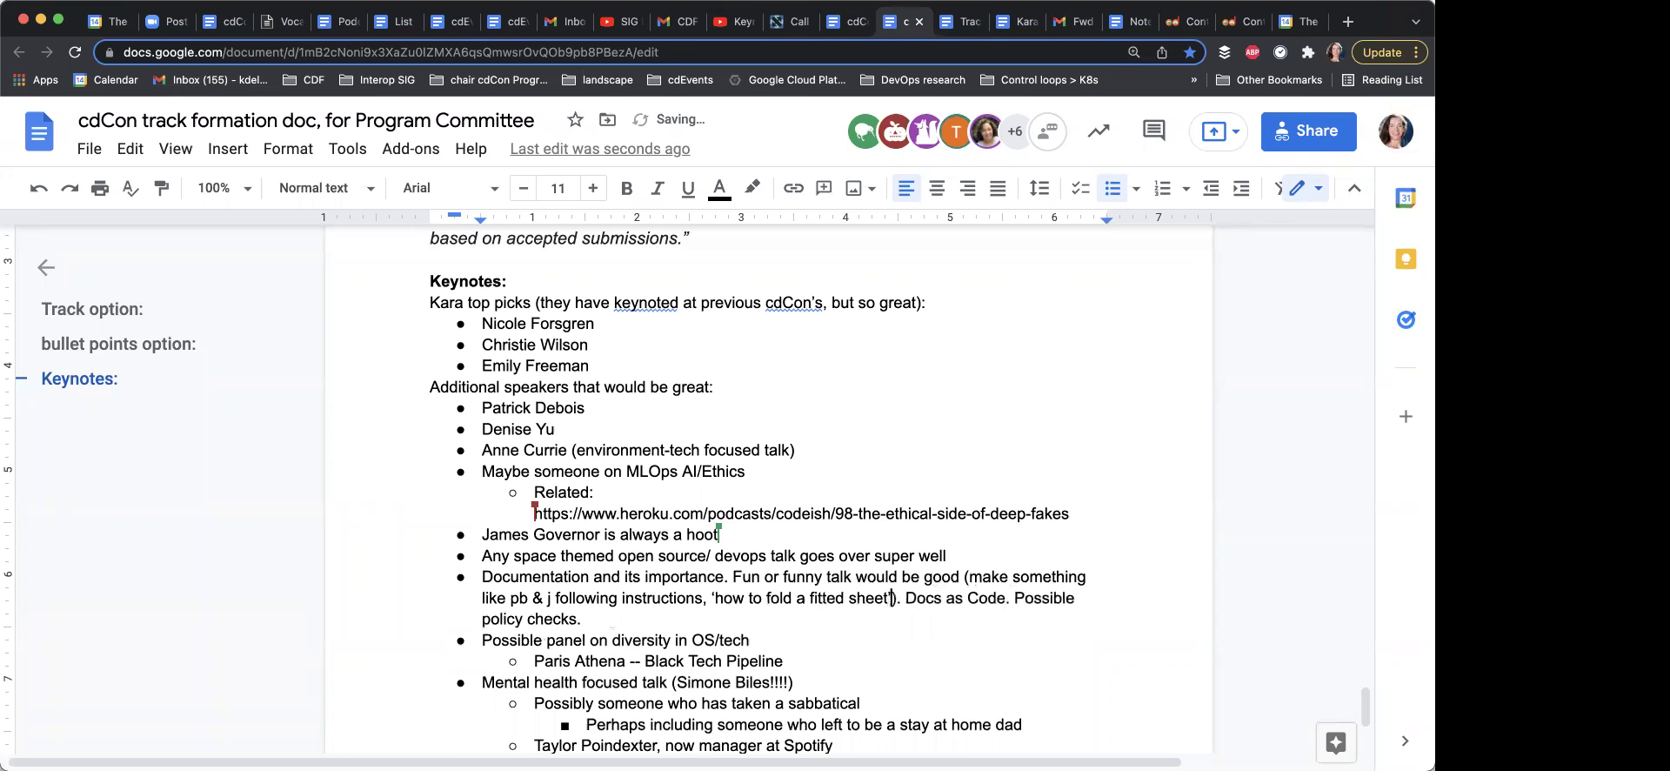
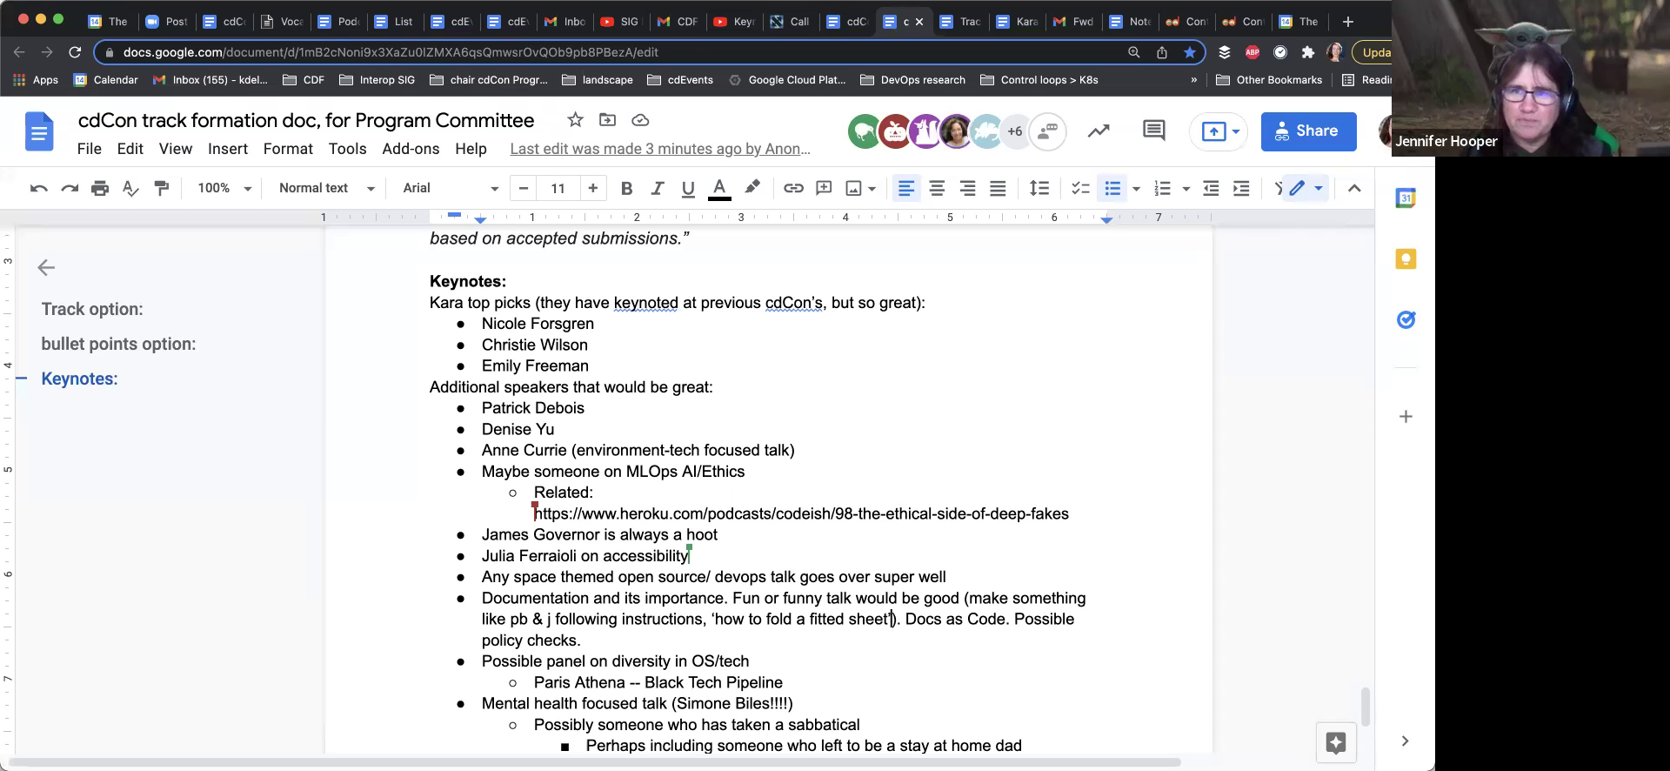
# - After 'policy checks.', add a bullet naming a speaker on accessibility and sign language for tech terms
pyautogui.scroll(-1, 722, 651)
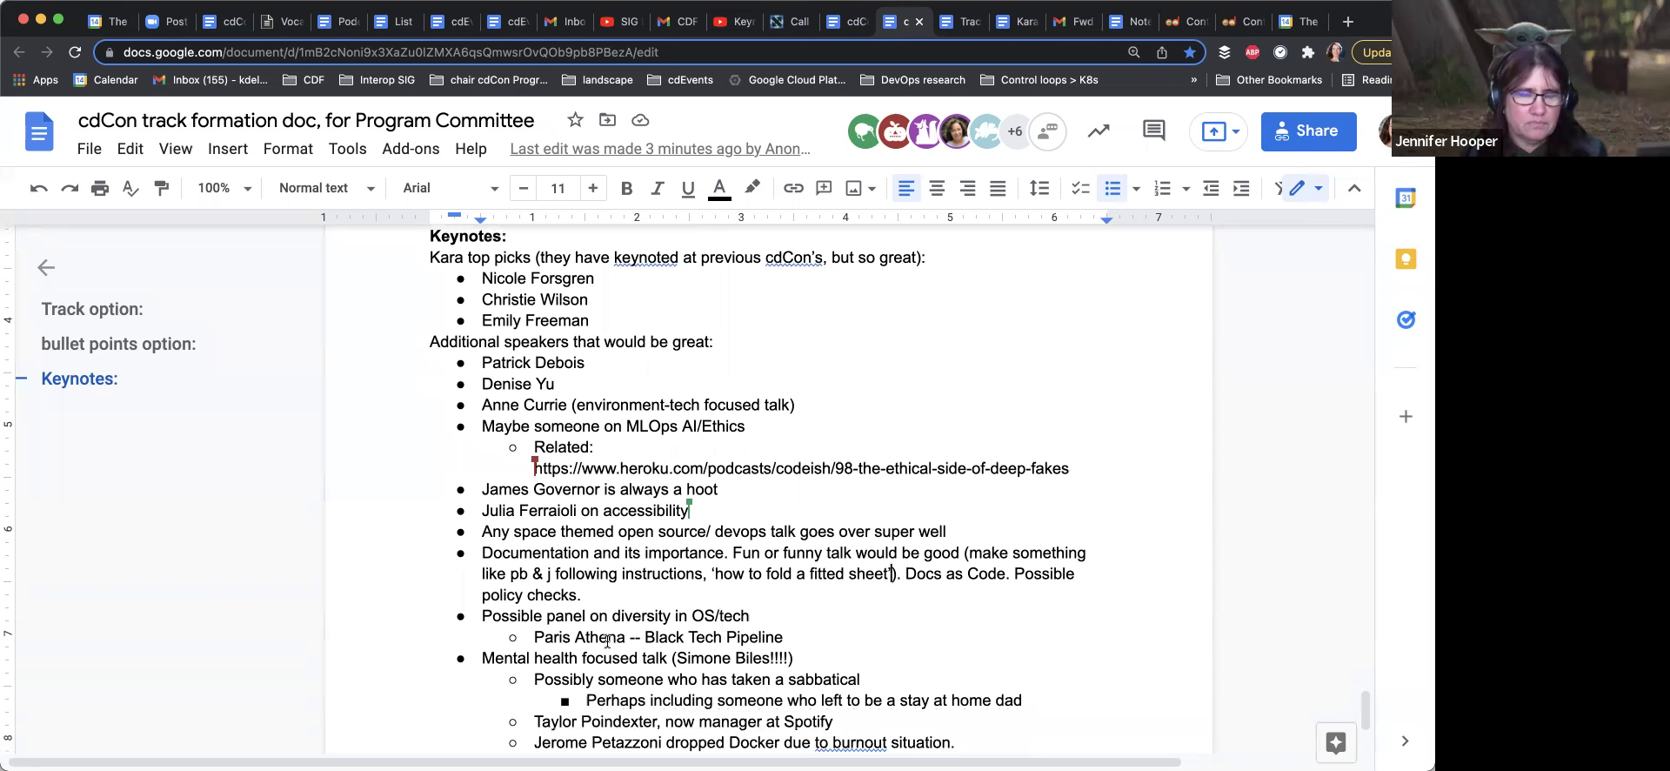
pyautogui.click(602, 593)
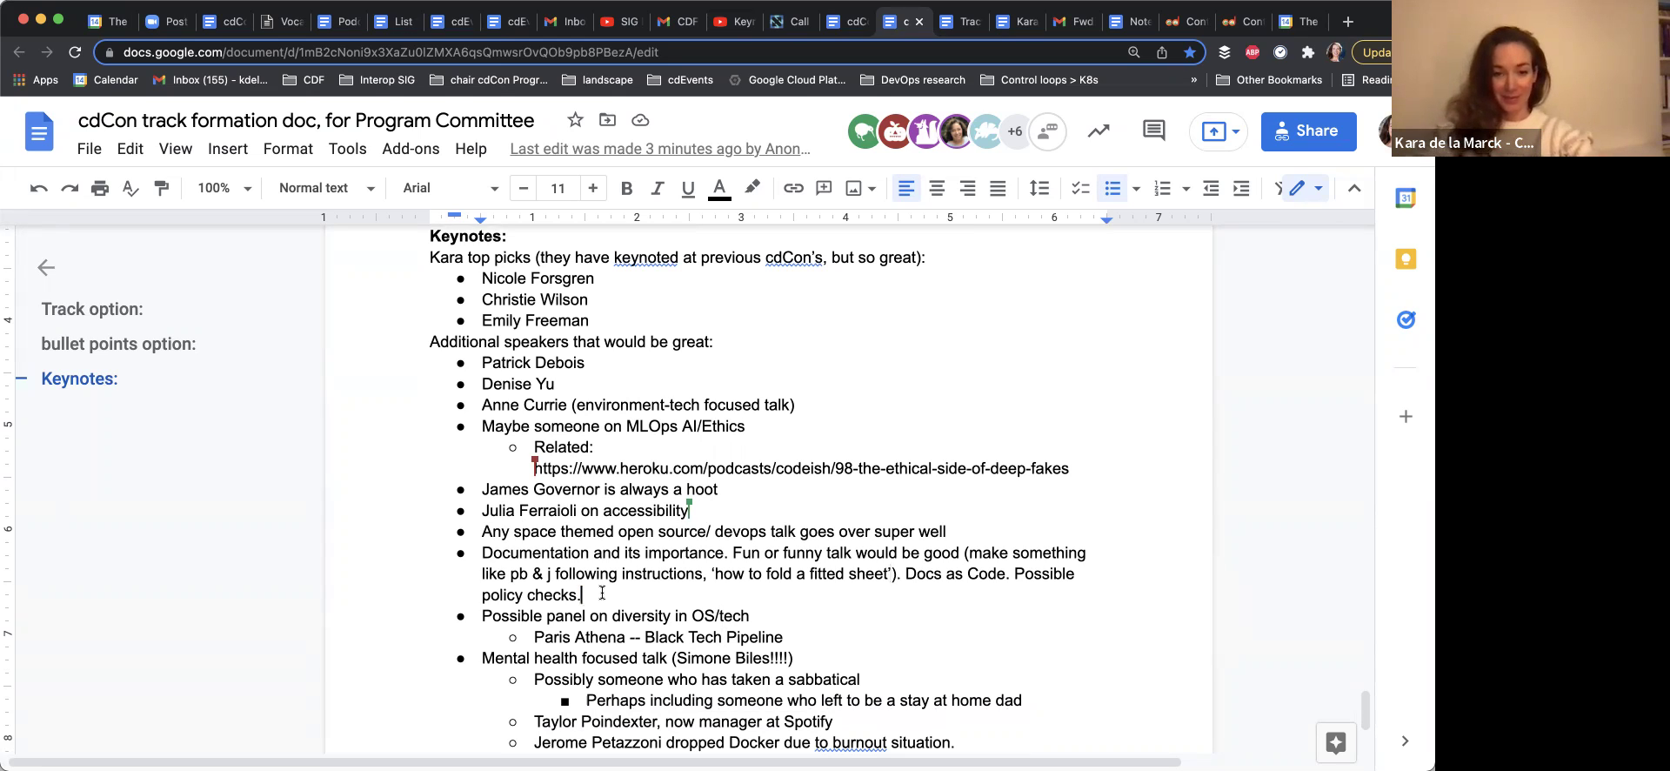
pyautogui.press('Return')
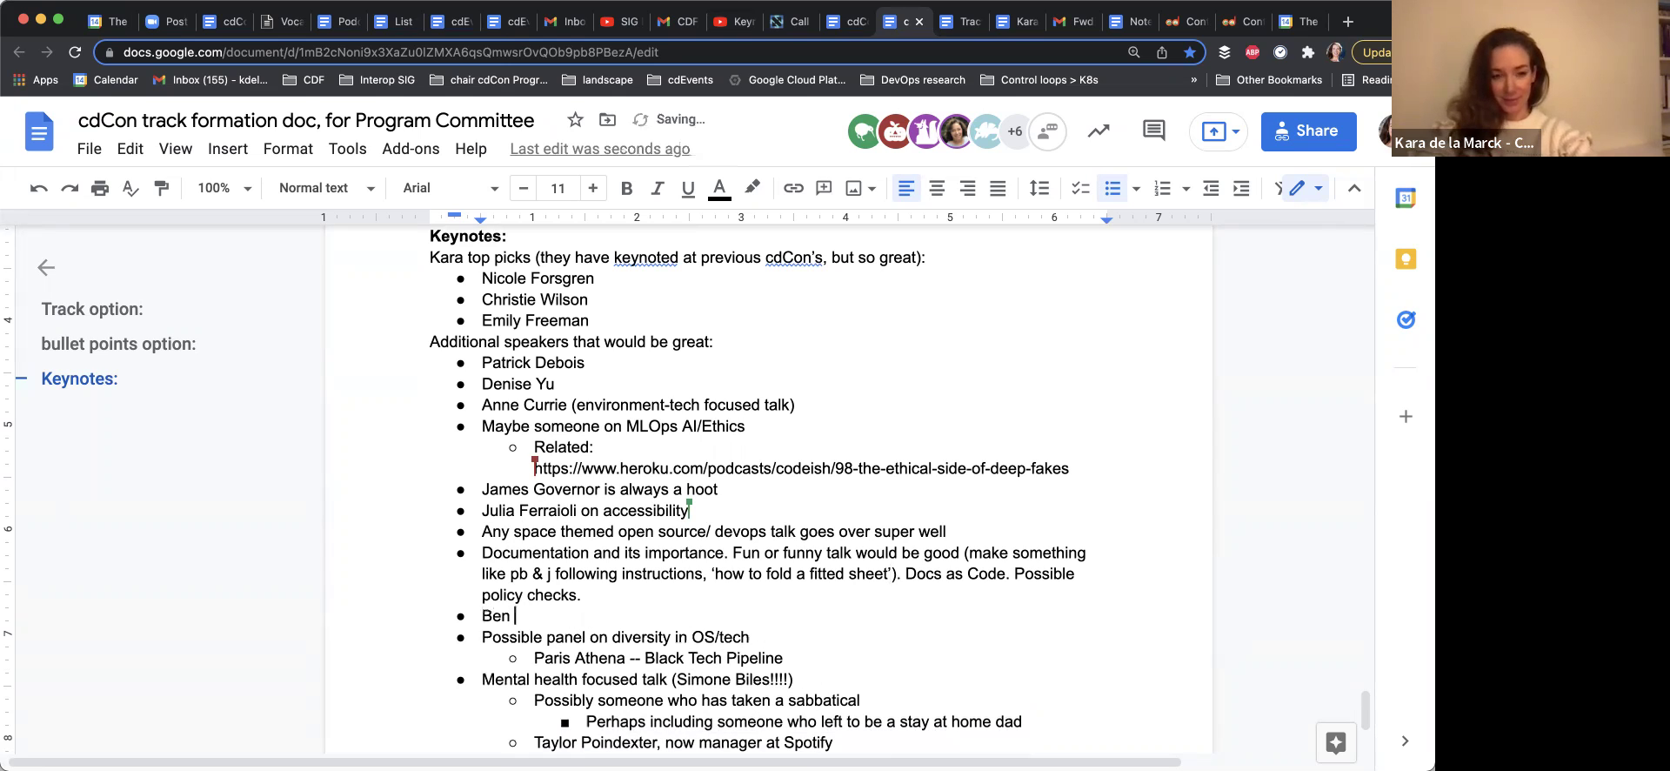
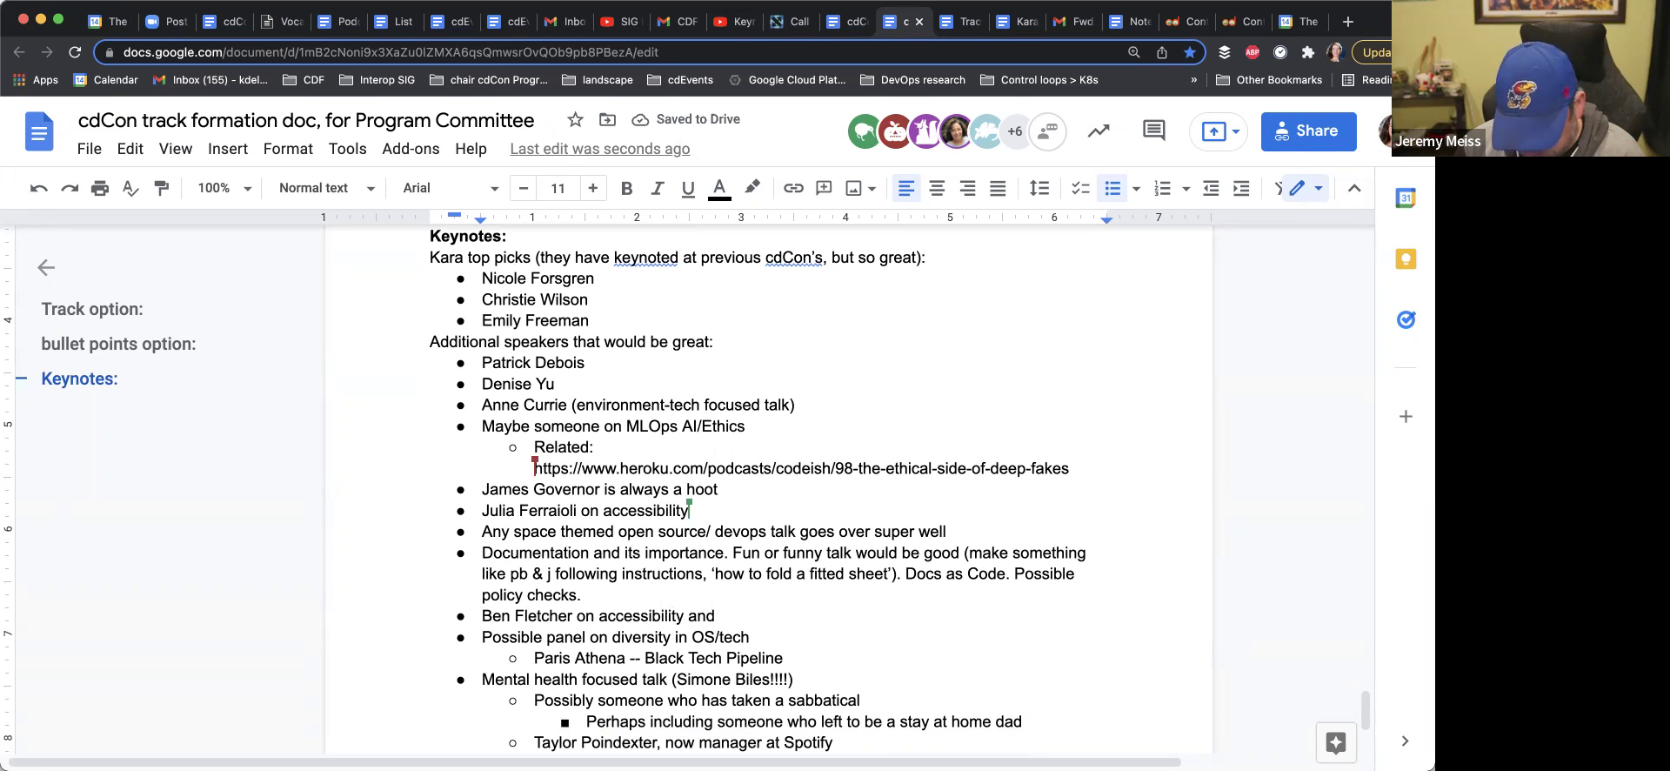
pyautogui.write('sign l')
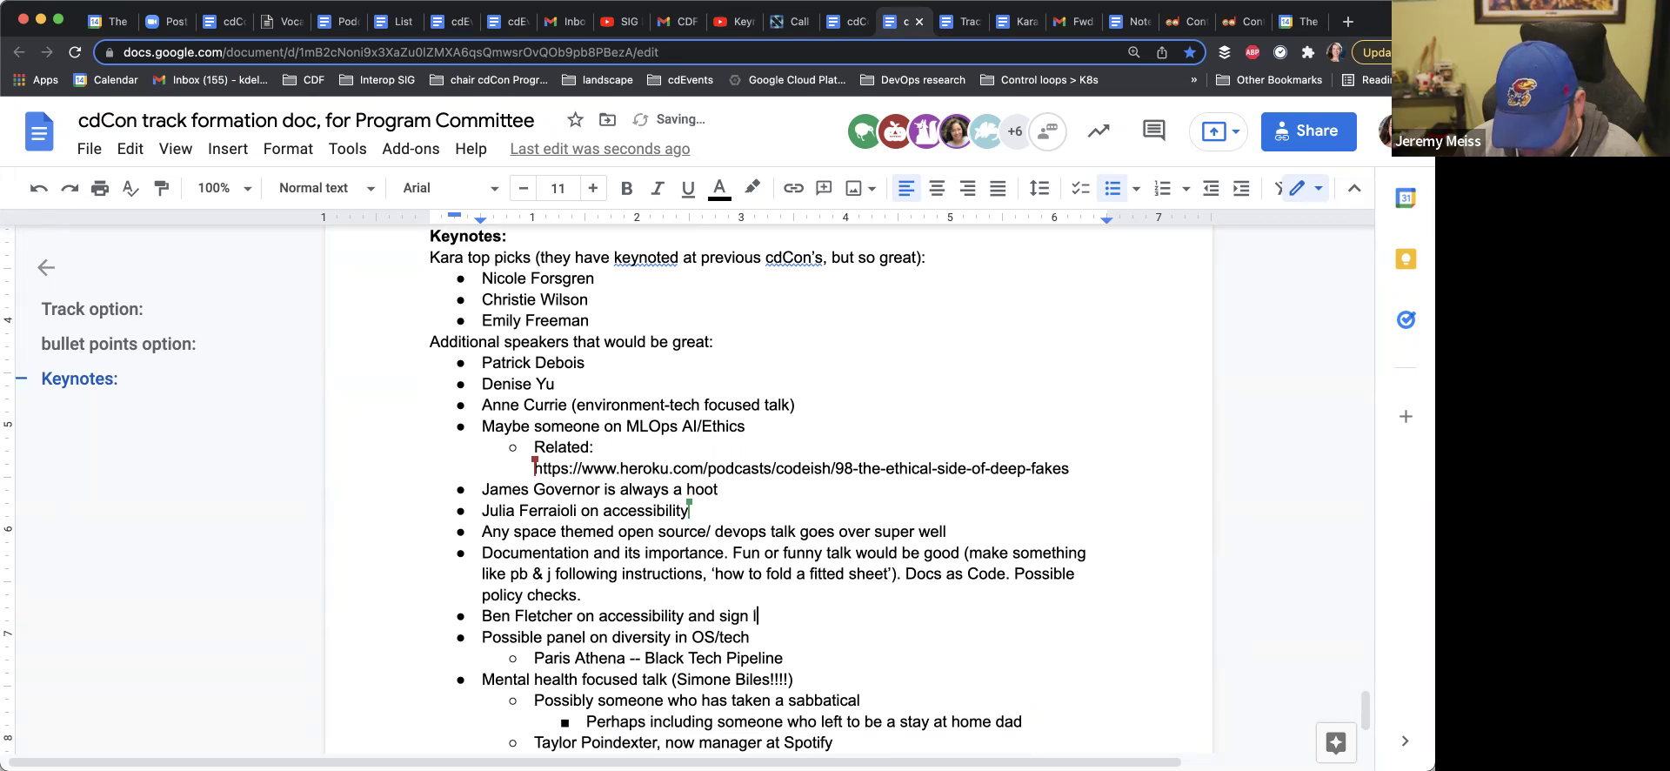
pyautogui.write('anguage ')
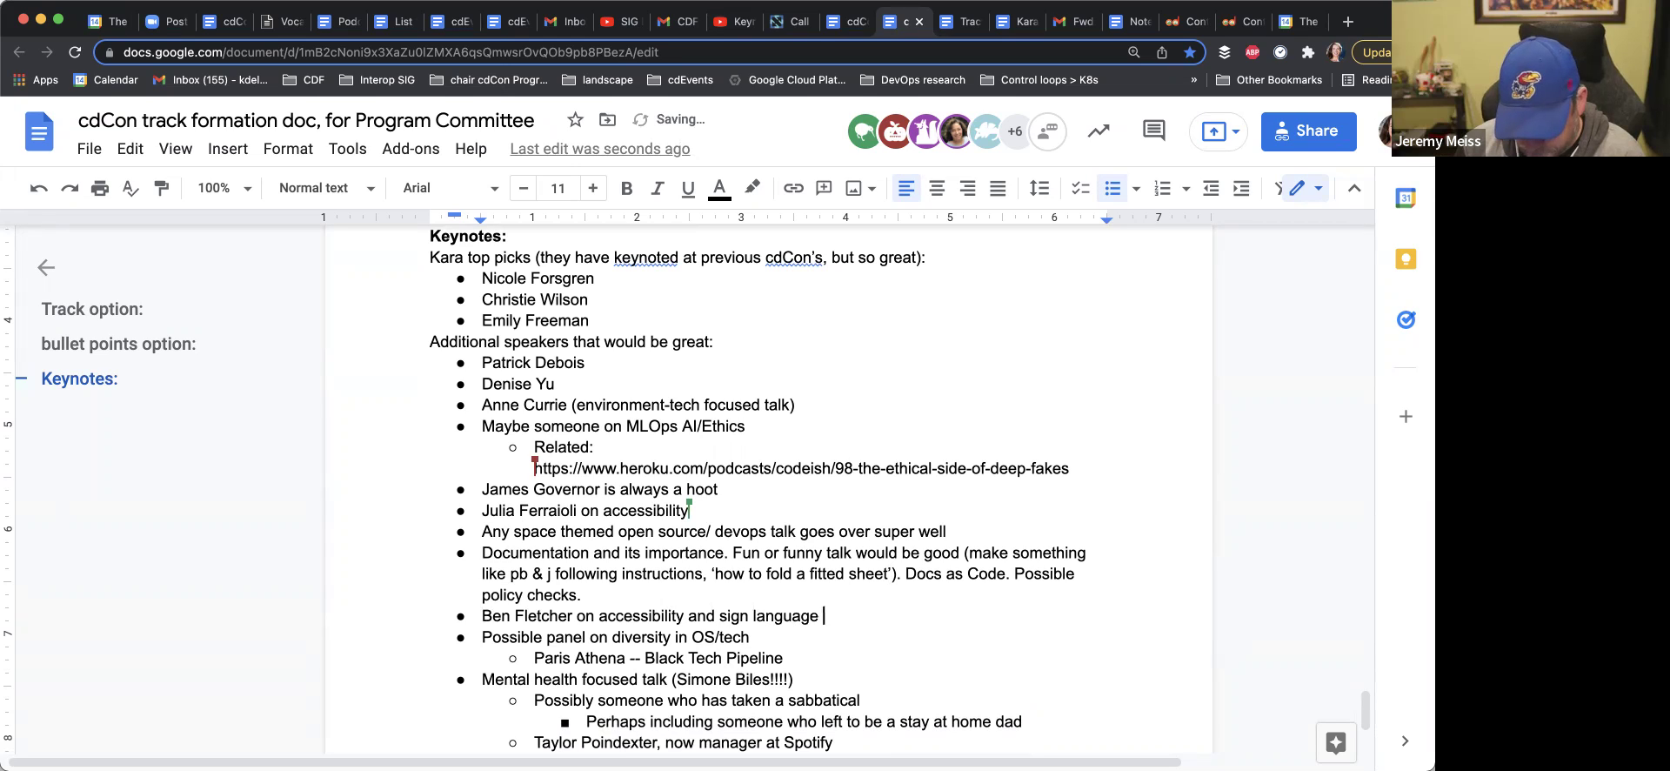
pyautogui.write('for tec')
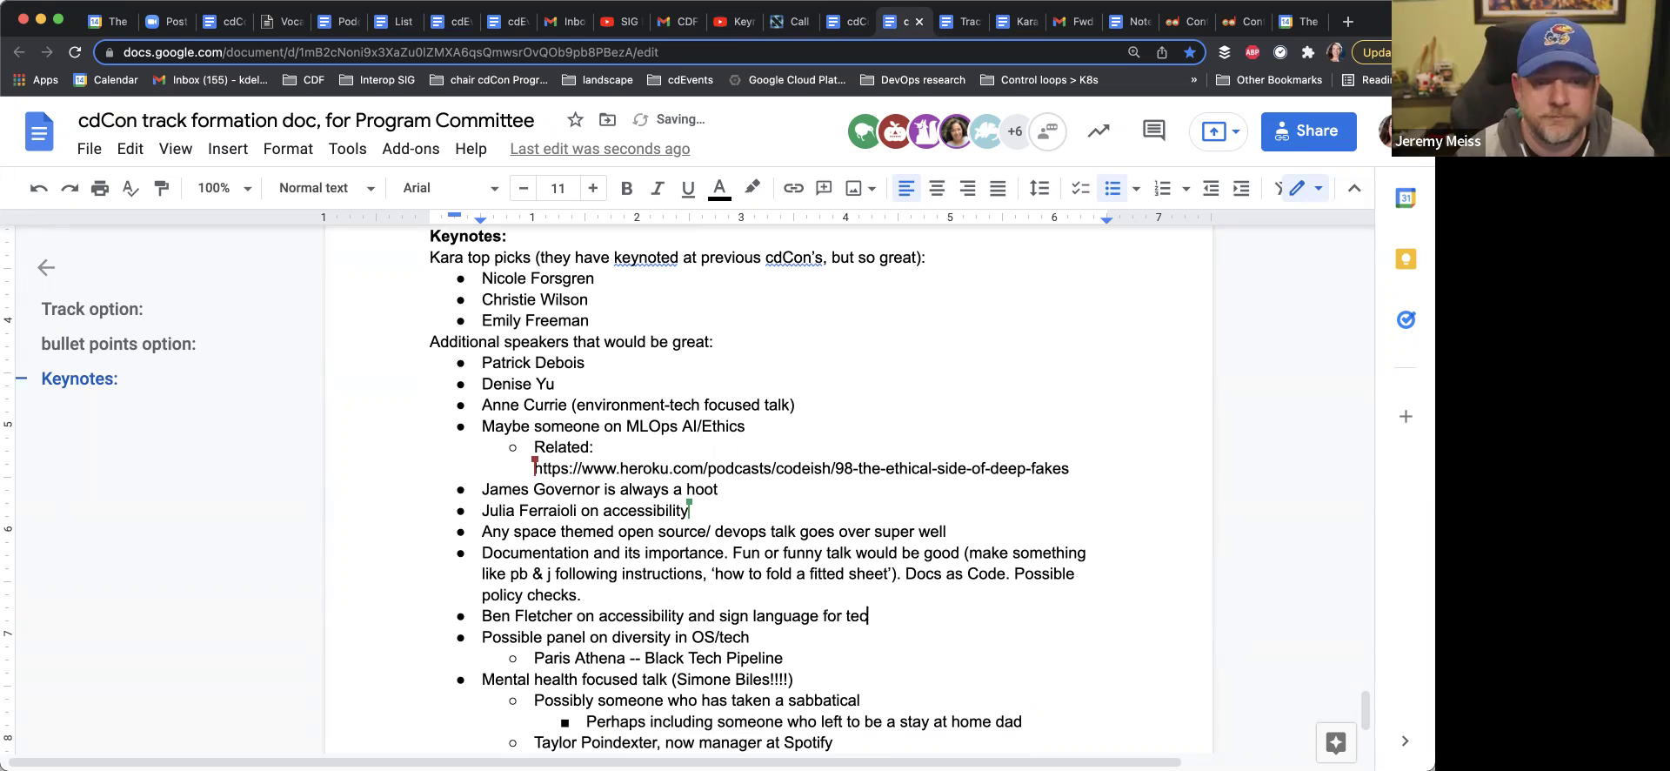
pyautogui.write('h terms.')
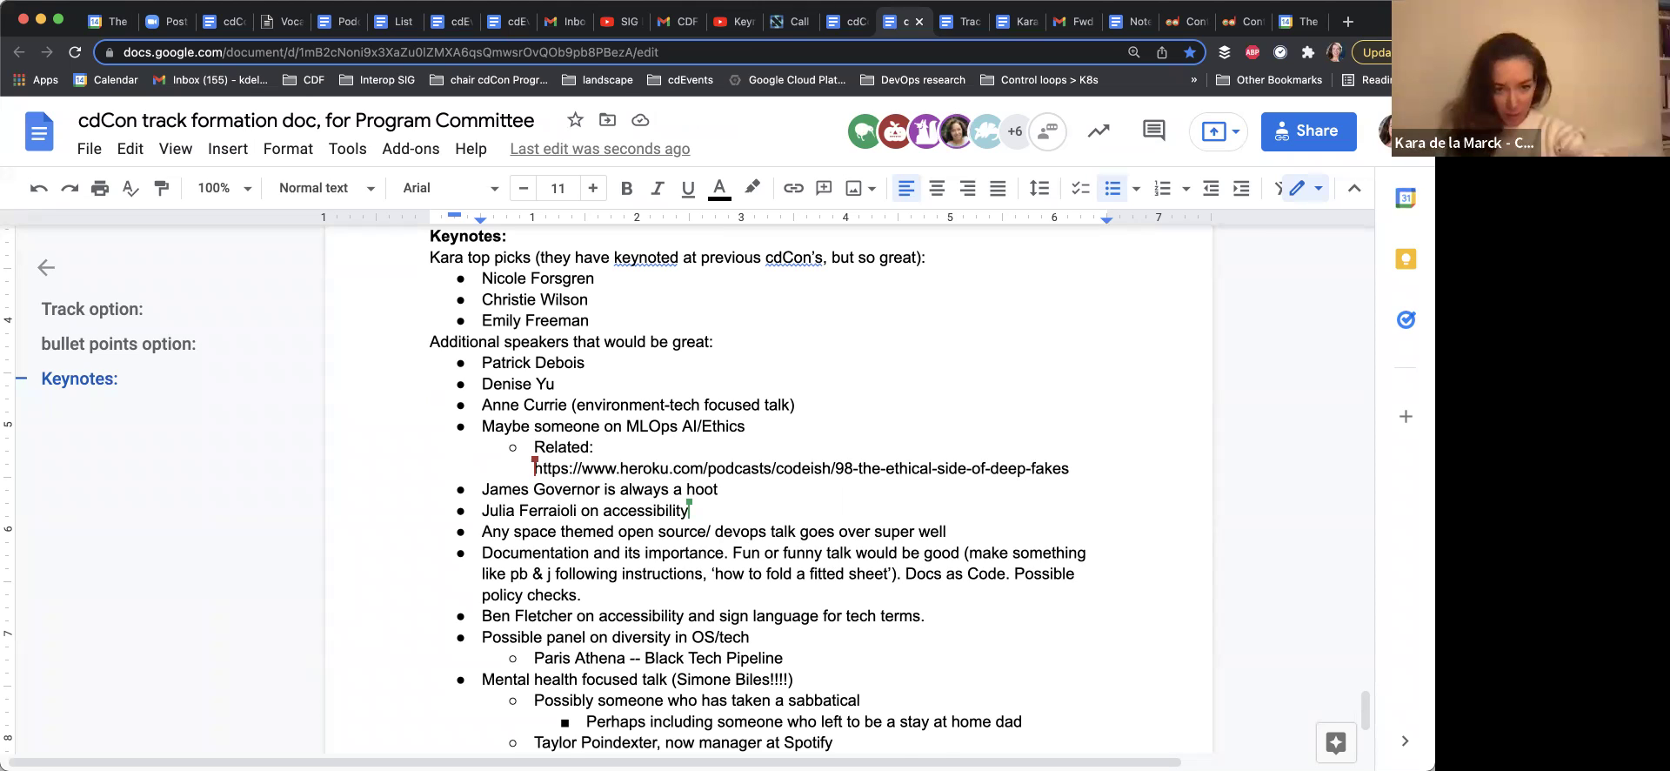
pyautogui.scroll(-1, 685, 598)
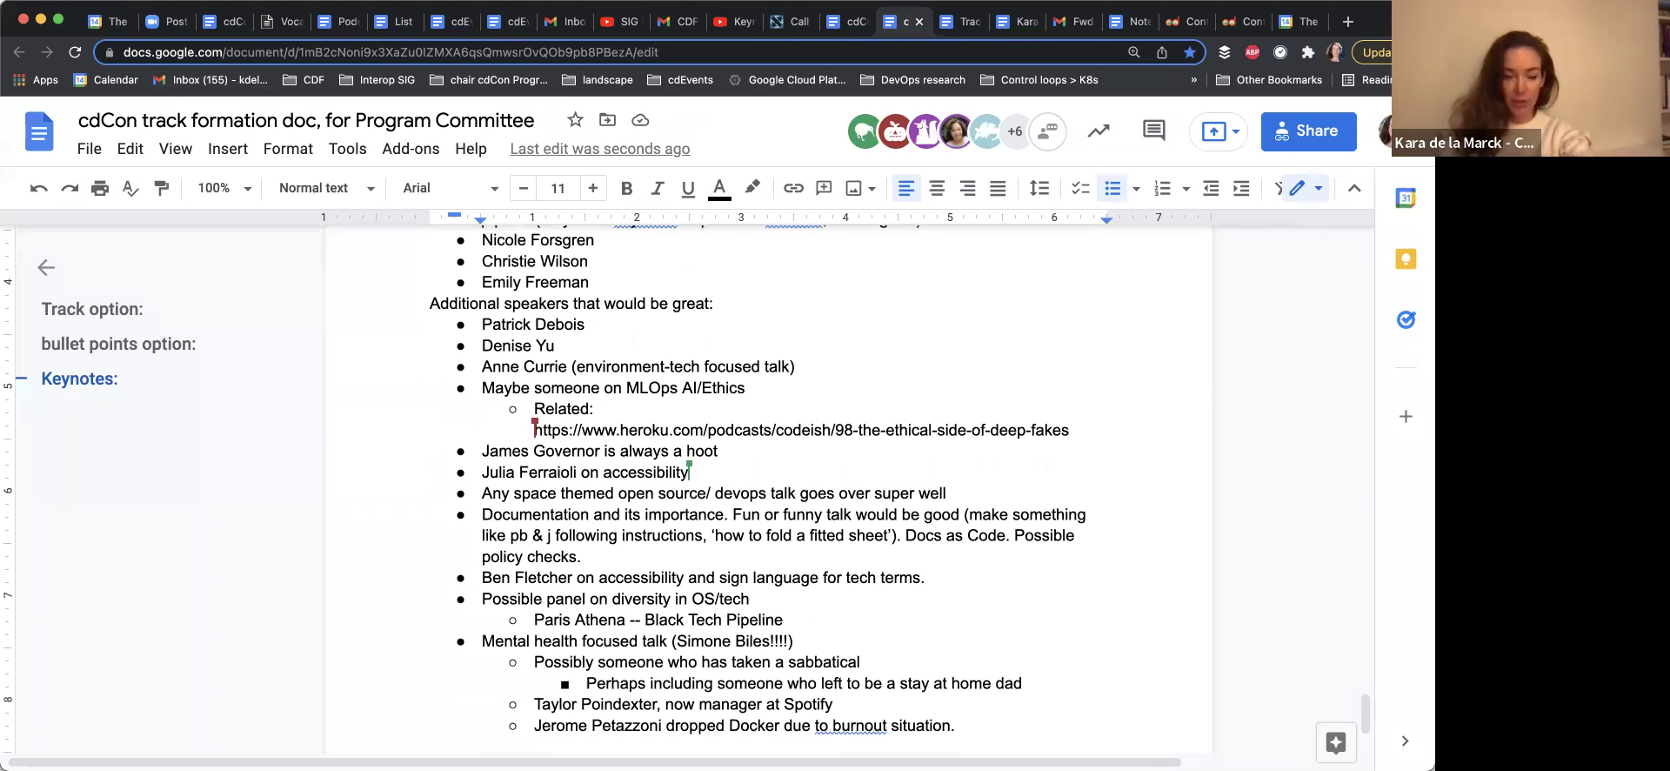
# - Start a new bullet below the 'for tech terms.' line
pyautogui.press('Return')
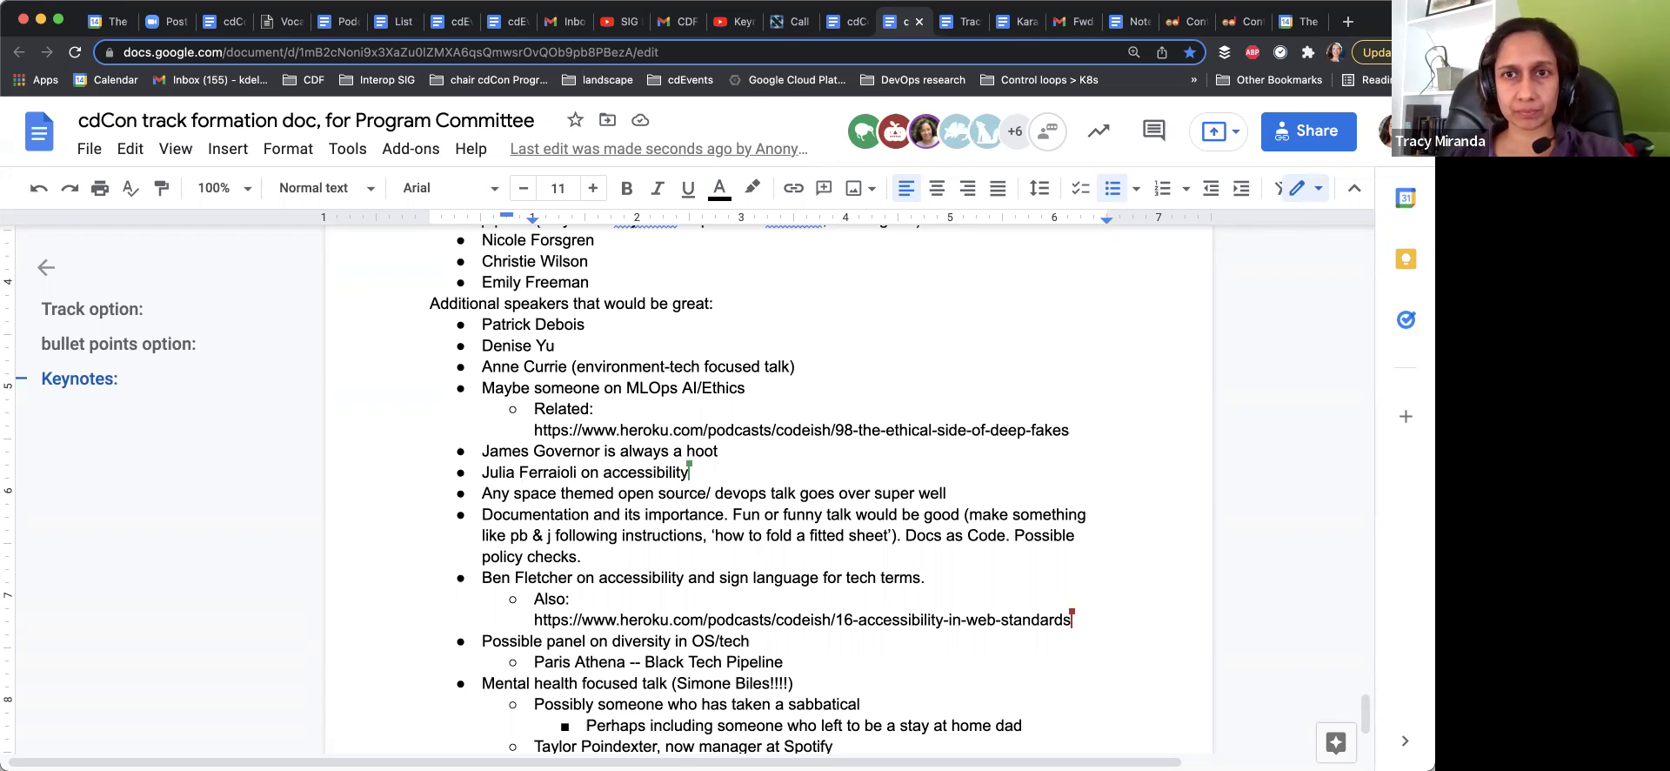
# - Below the space-themed idea, add a speaker bullet on pandemic and rapid iteration/response, fixing 'itteration'
pyautogui.click(968, 486)
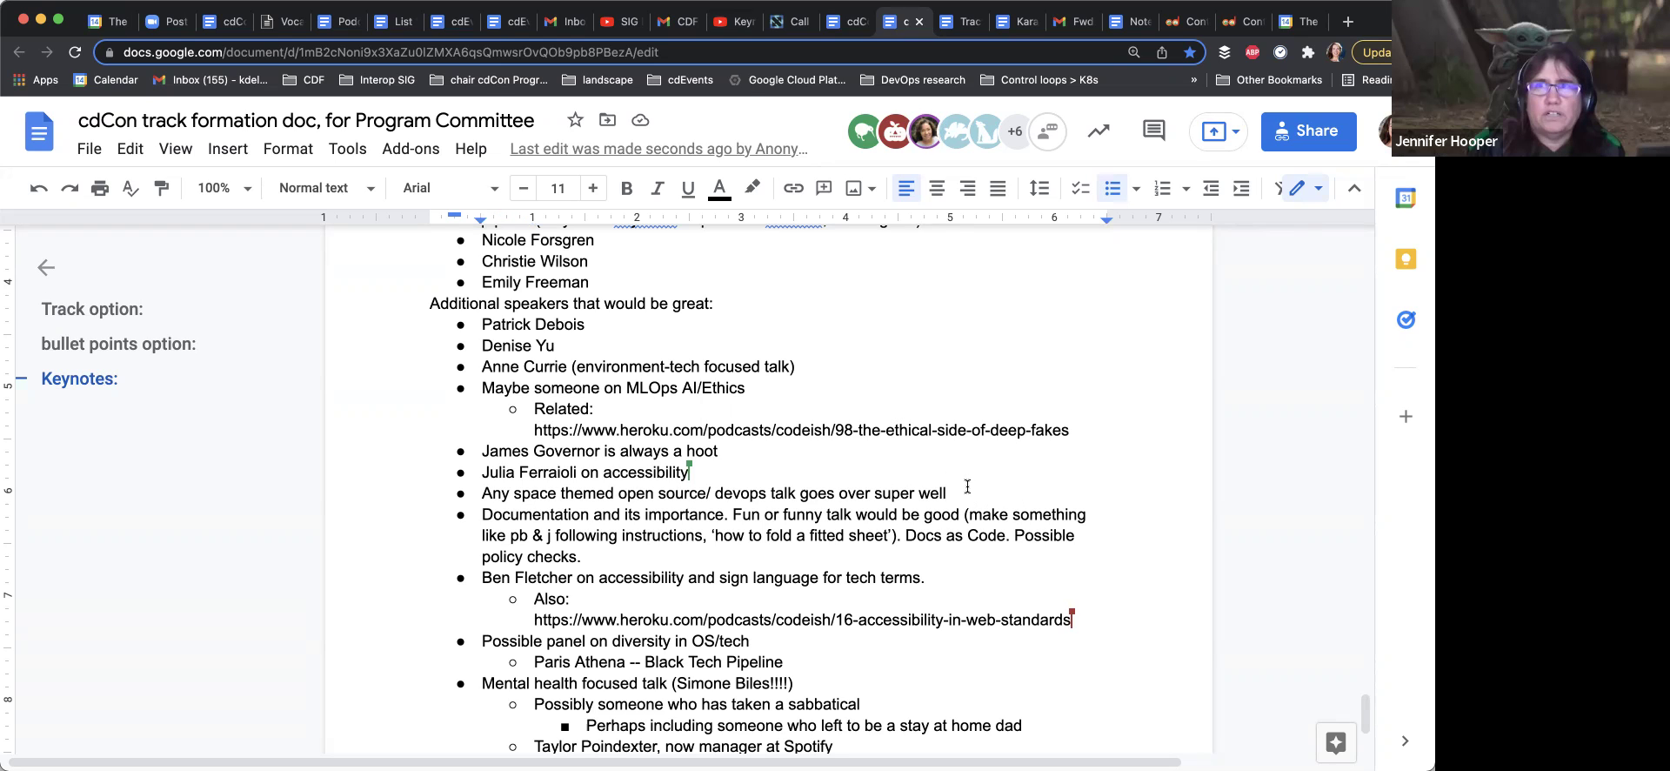
pyautogui.press('Return')
pyautogui.write('Maybe Francois Balloux on pandamic and r')
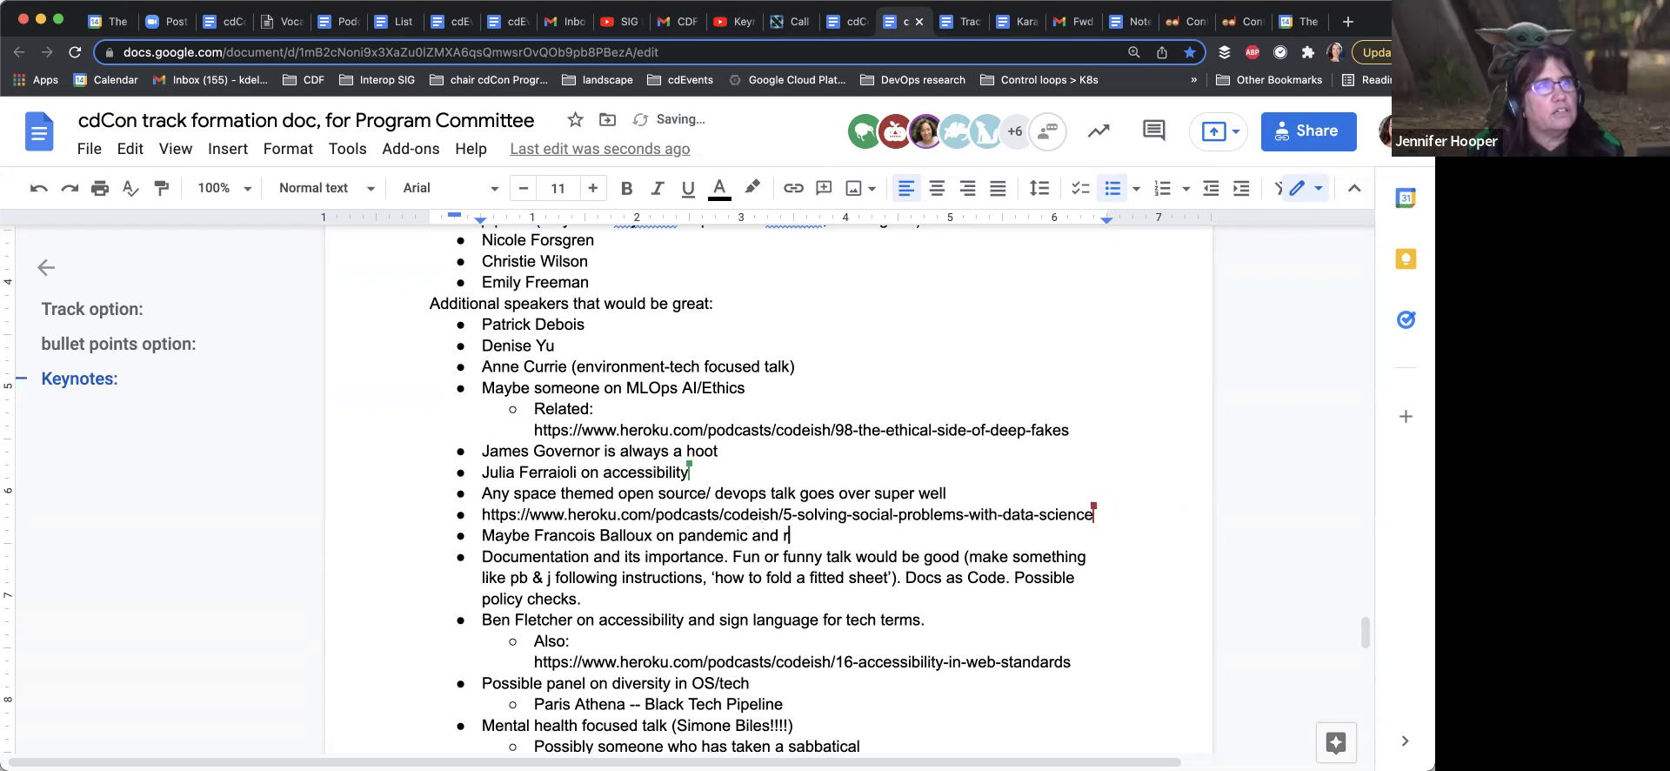
pyautogui.write('apid it')
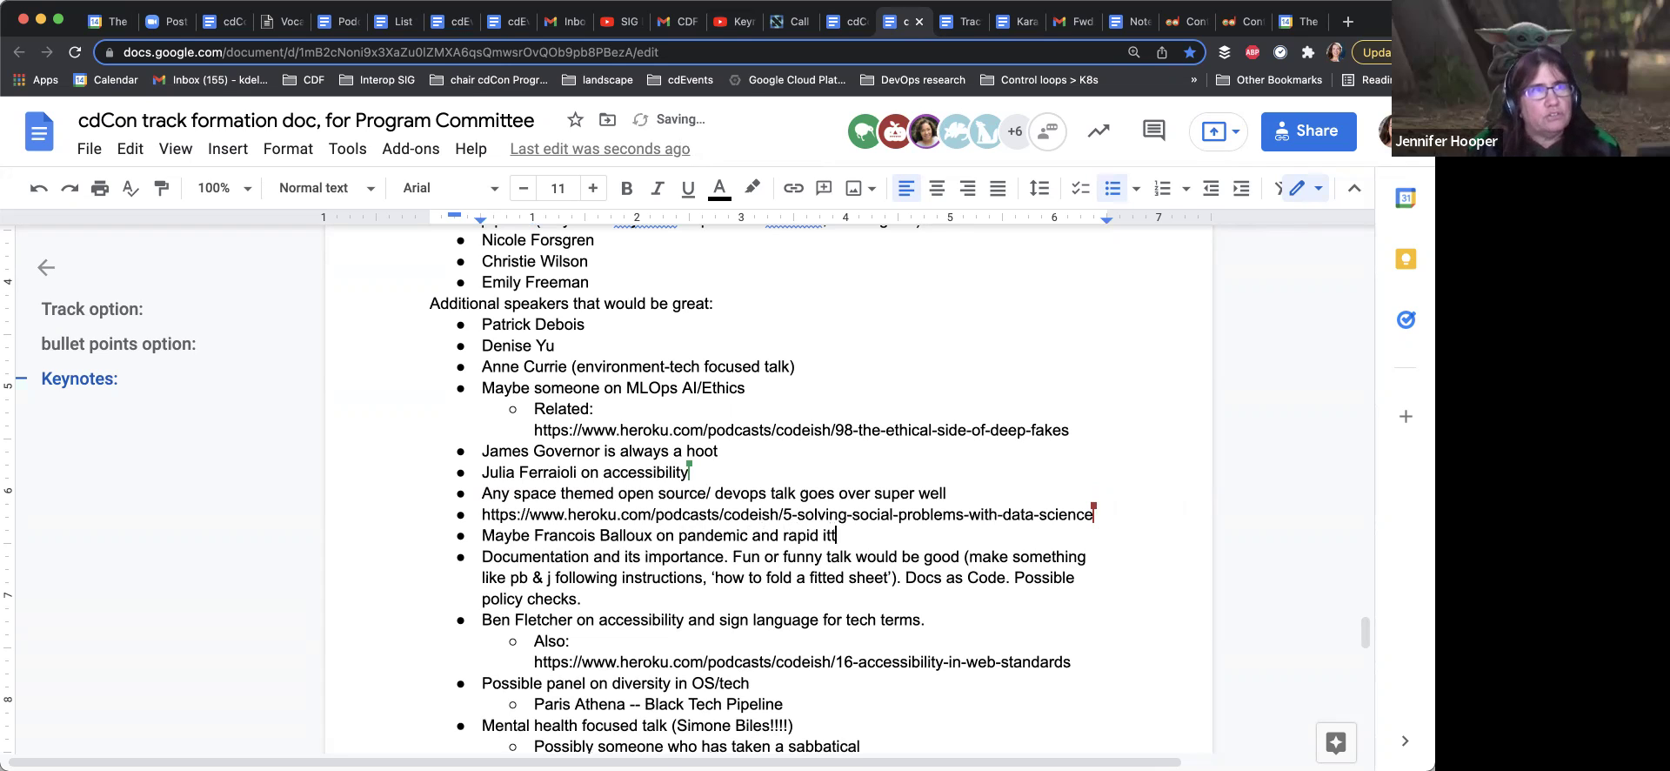
pyautogui.write('eration/re')
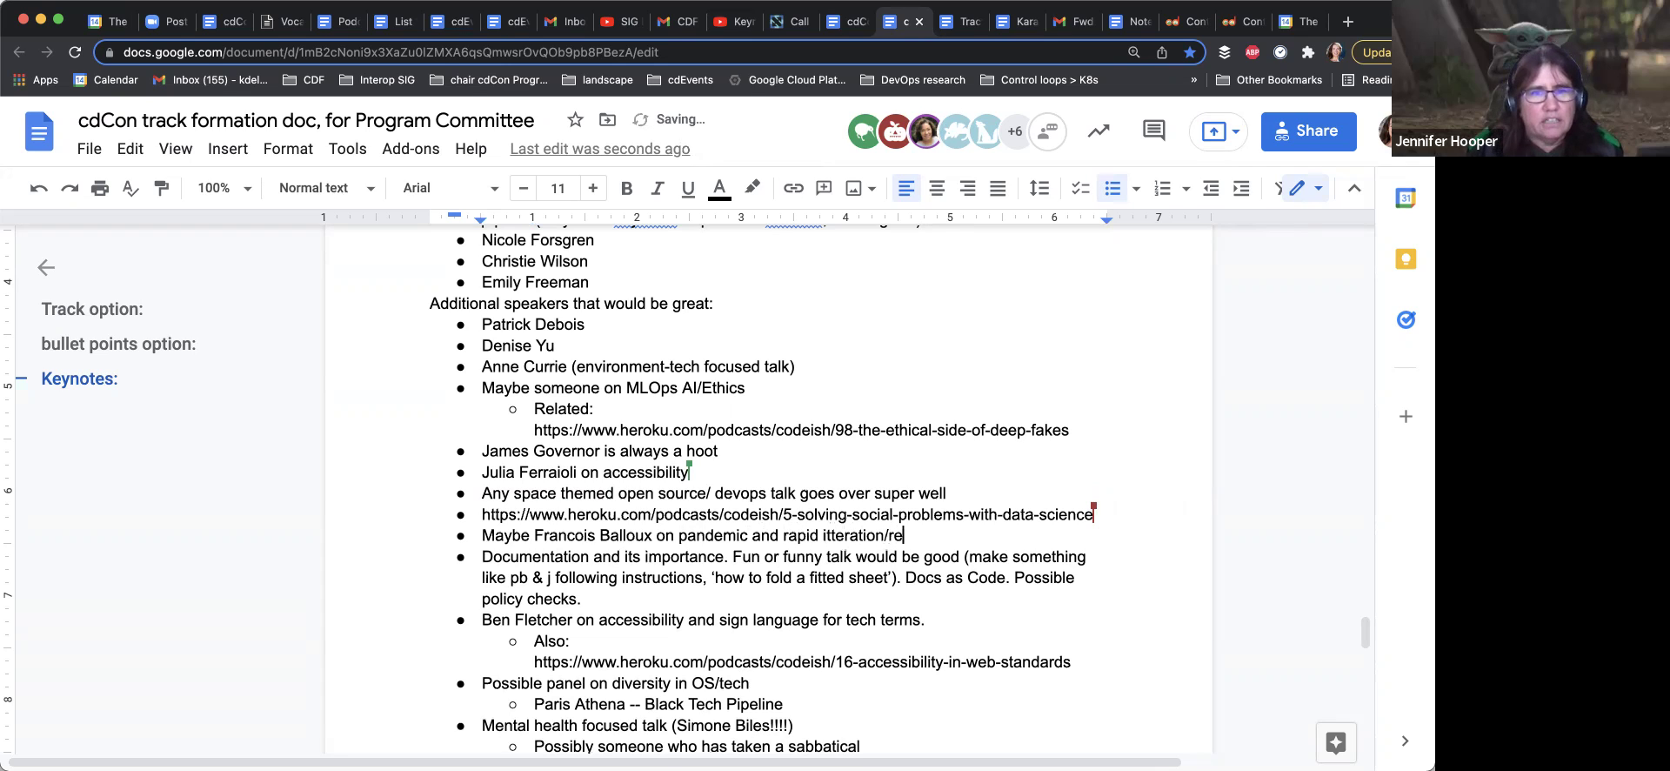
pyautogui.write('sponse, etc')
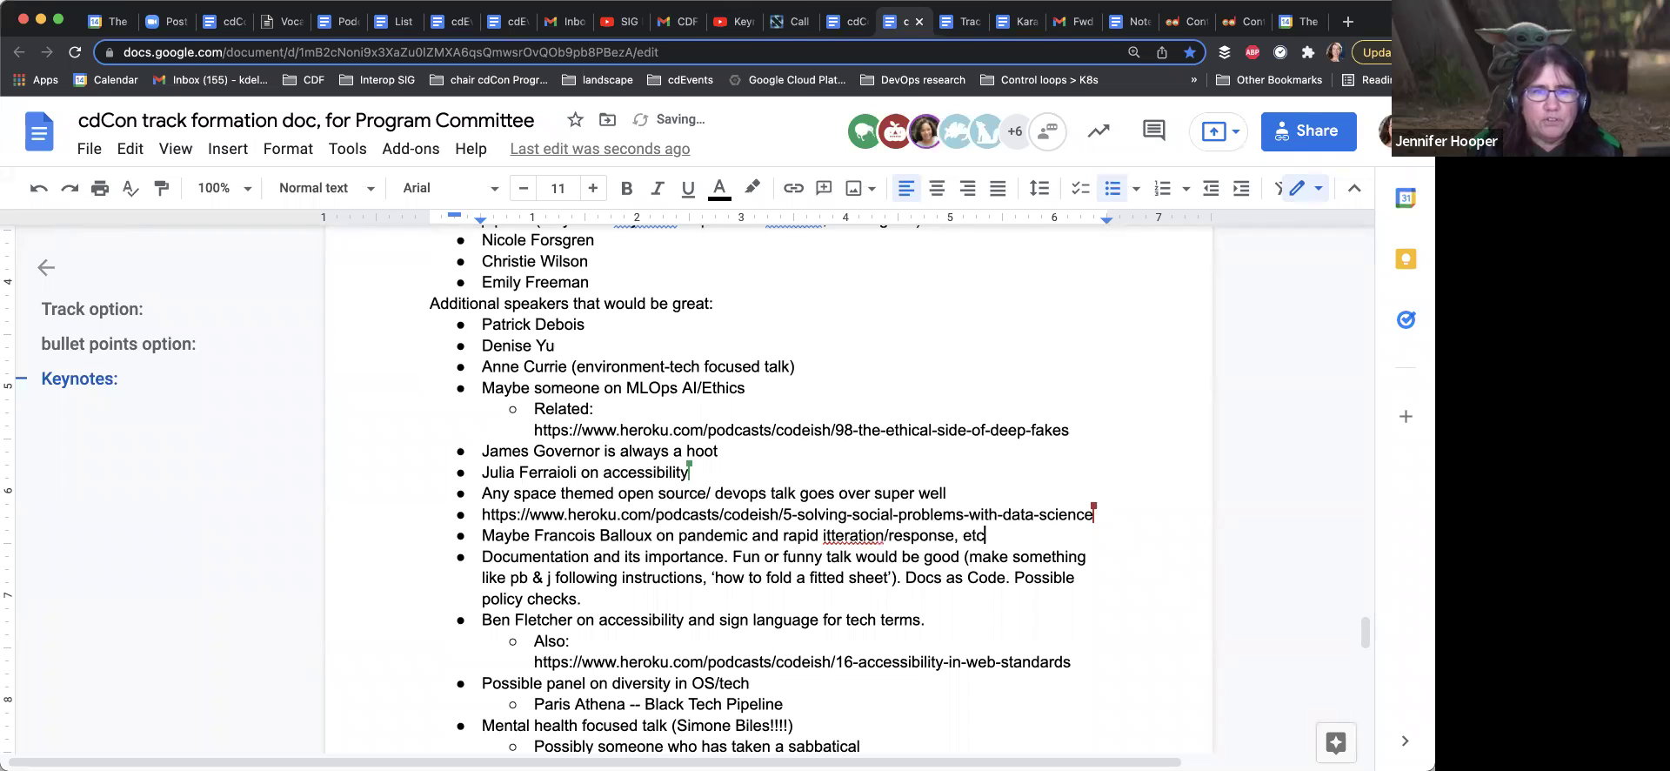
pyautogui.click(829, 535)
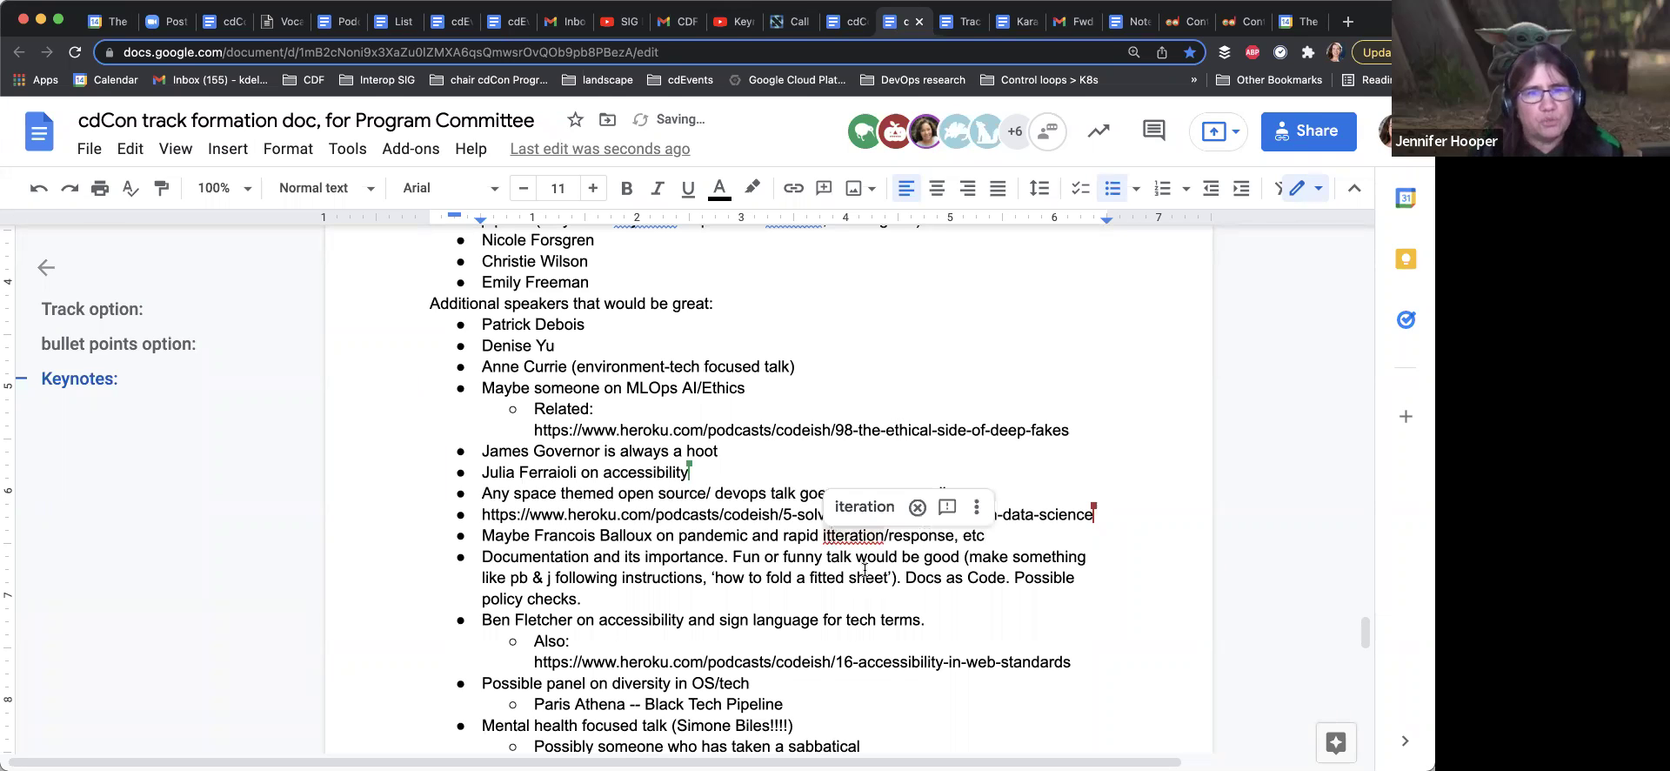
pyautogui.click(855, 507)
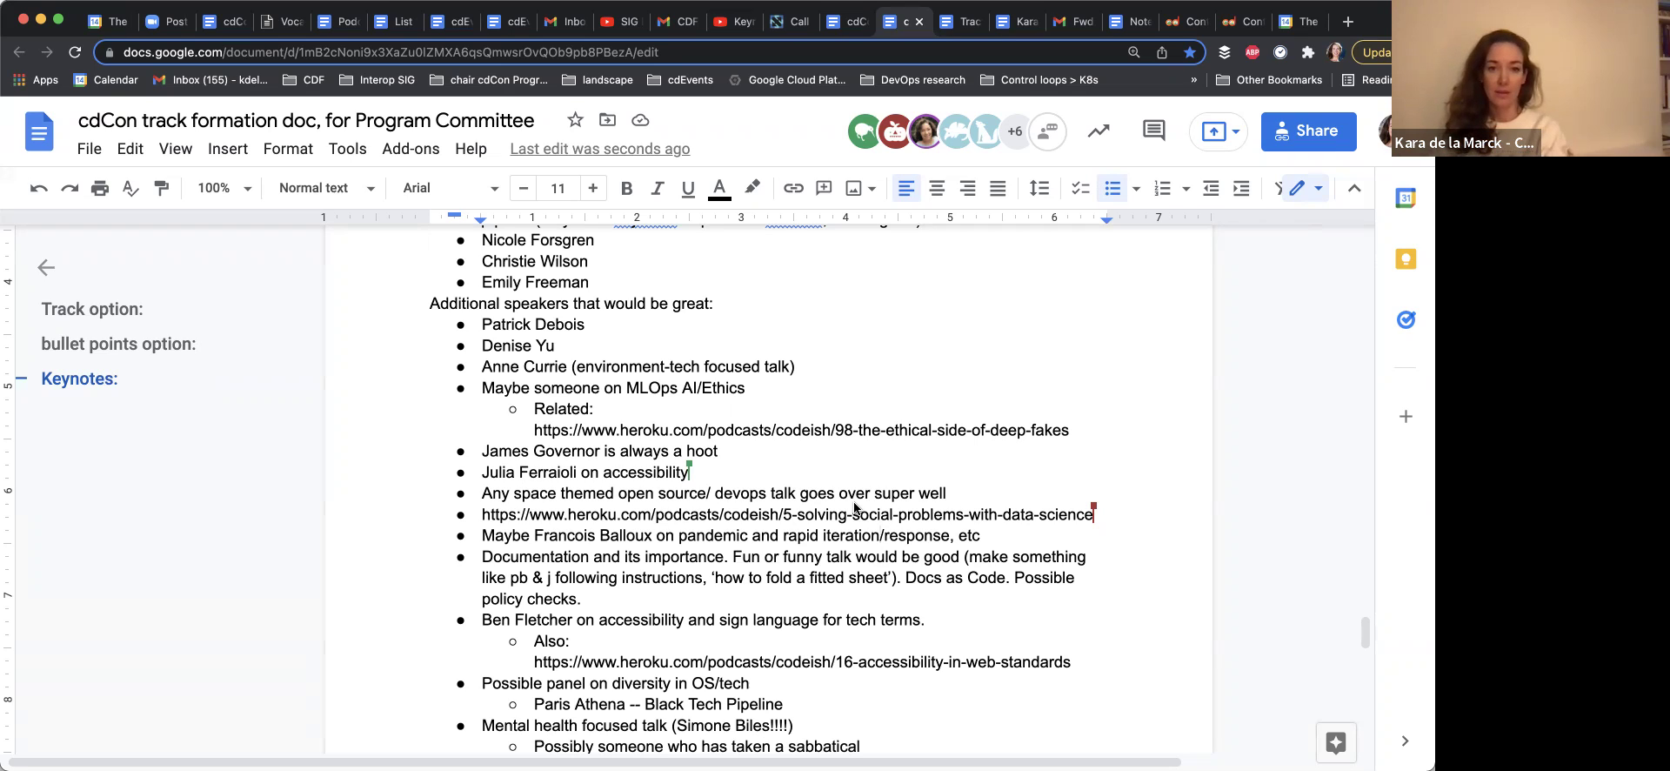
# - Add a bullet: 'Driven Data on using data for positive social impact', noting a colleague has contacts
pyautogui.doubleClick(1000, 533)
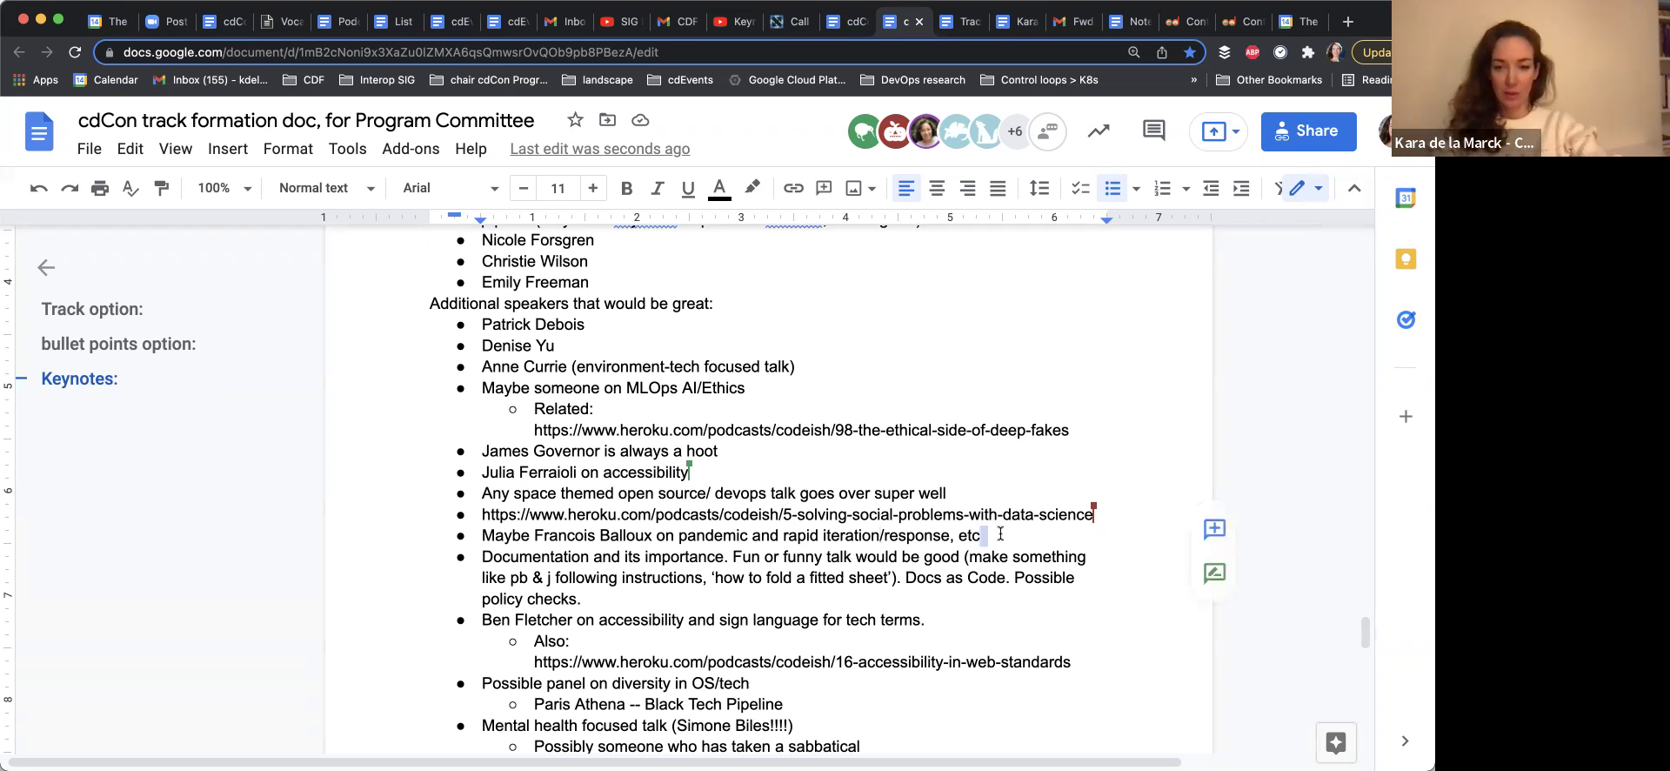
pyautogui.press('Return')
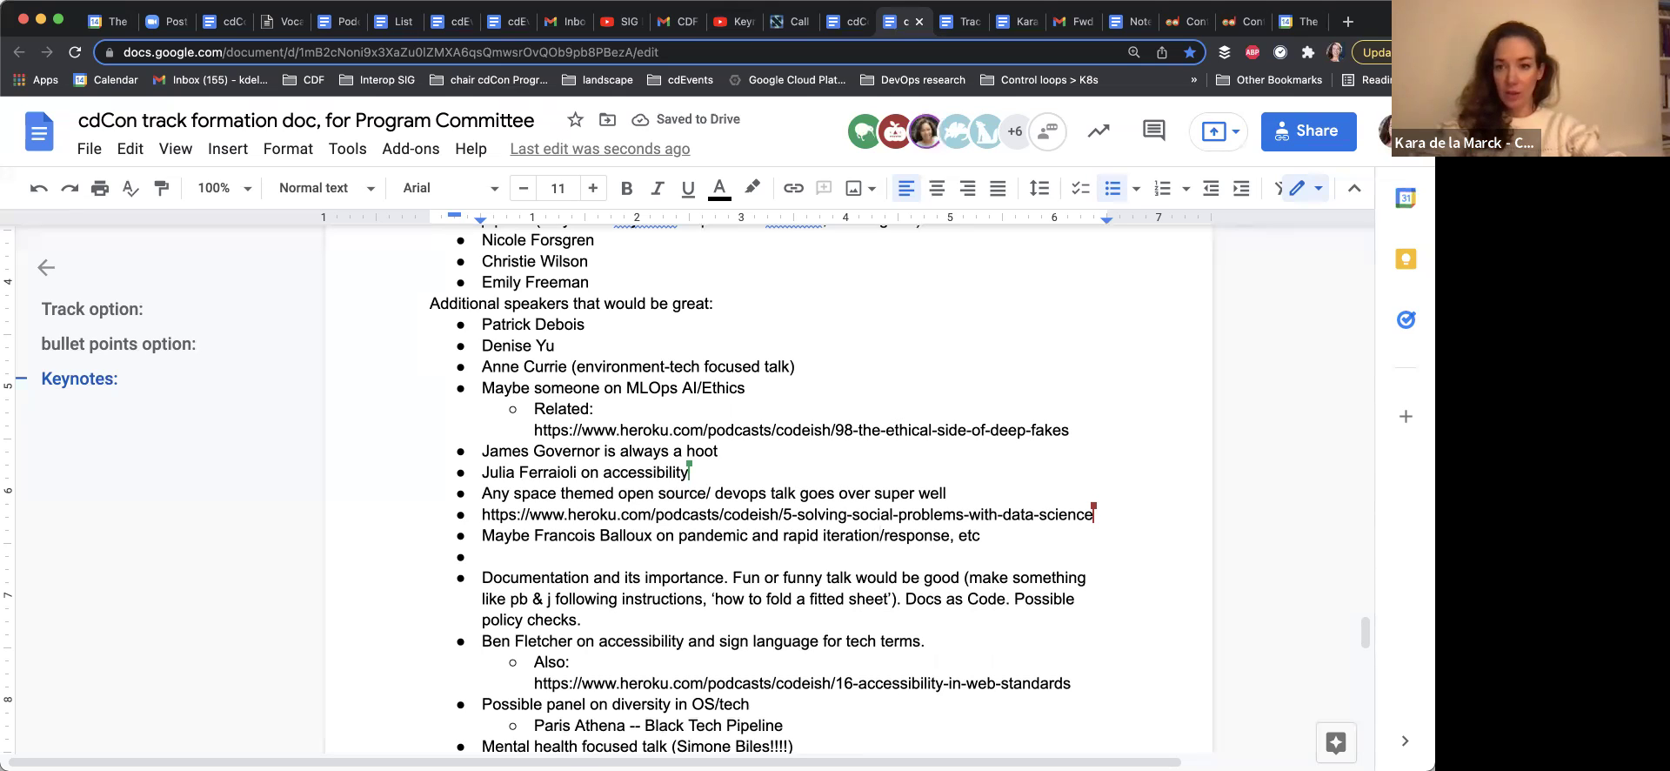
pyautogui.write('Driven Data')
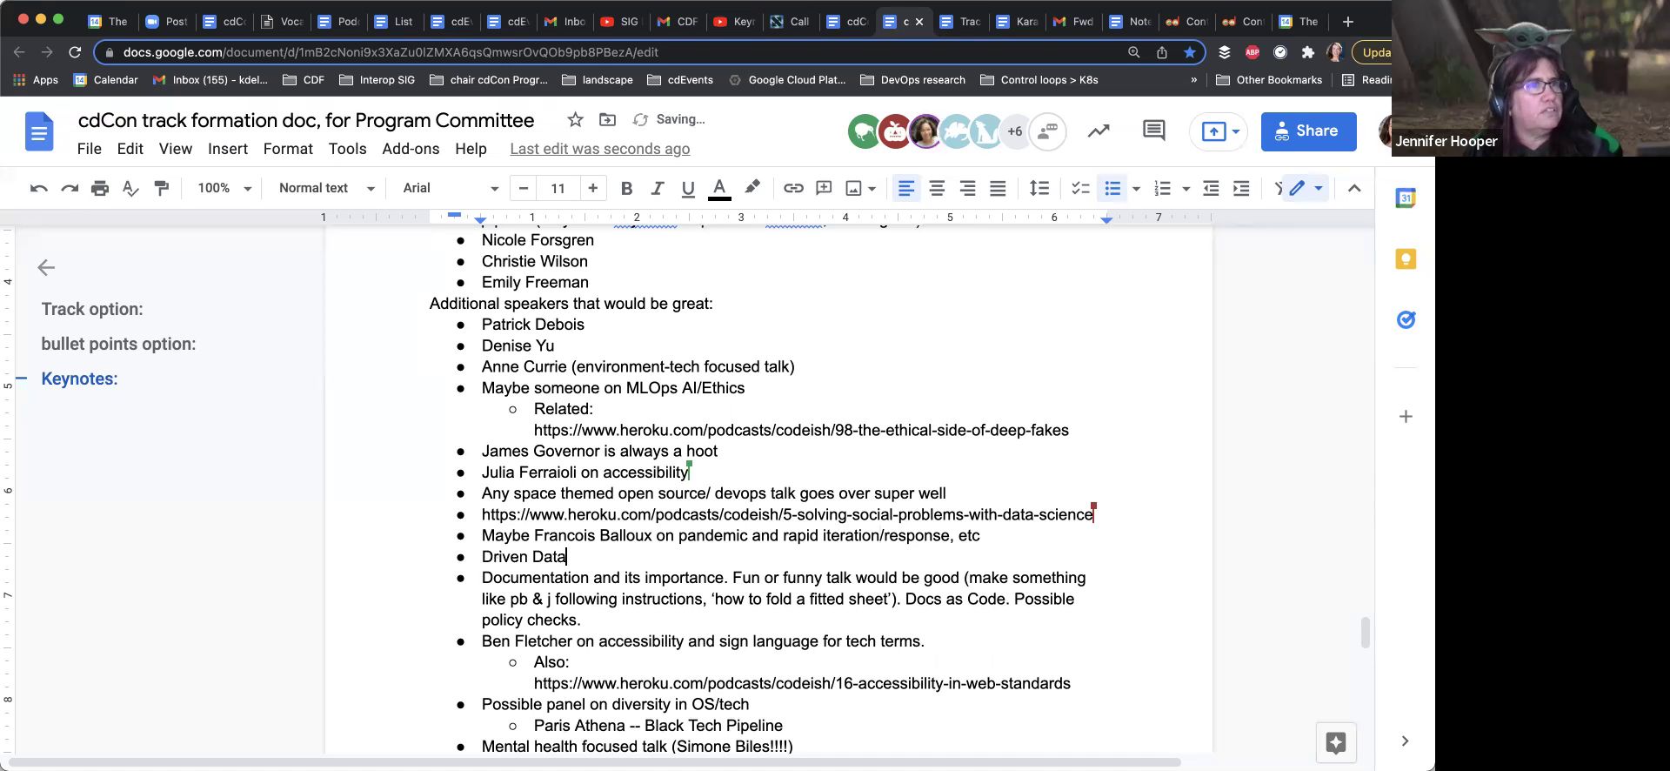
pyautogui.write(' on te')
pyautogui.press('BackSpace')
pyautogui.press('BackSpace')
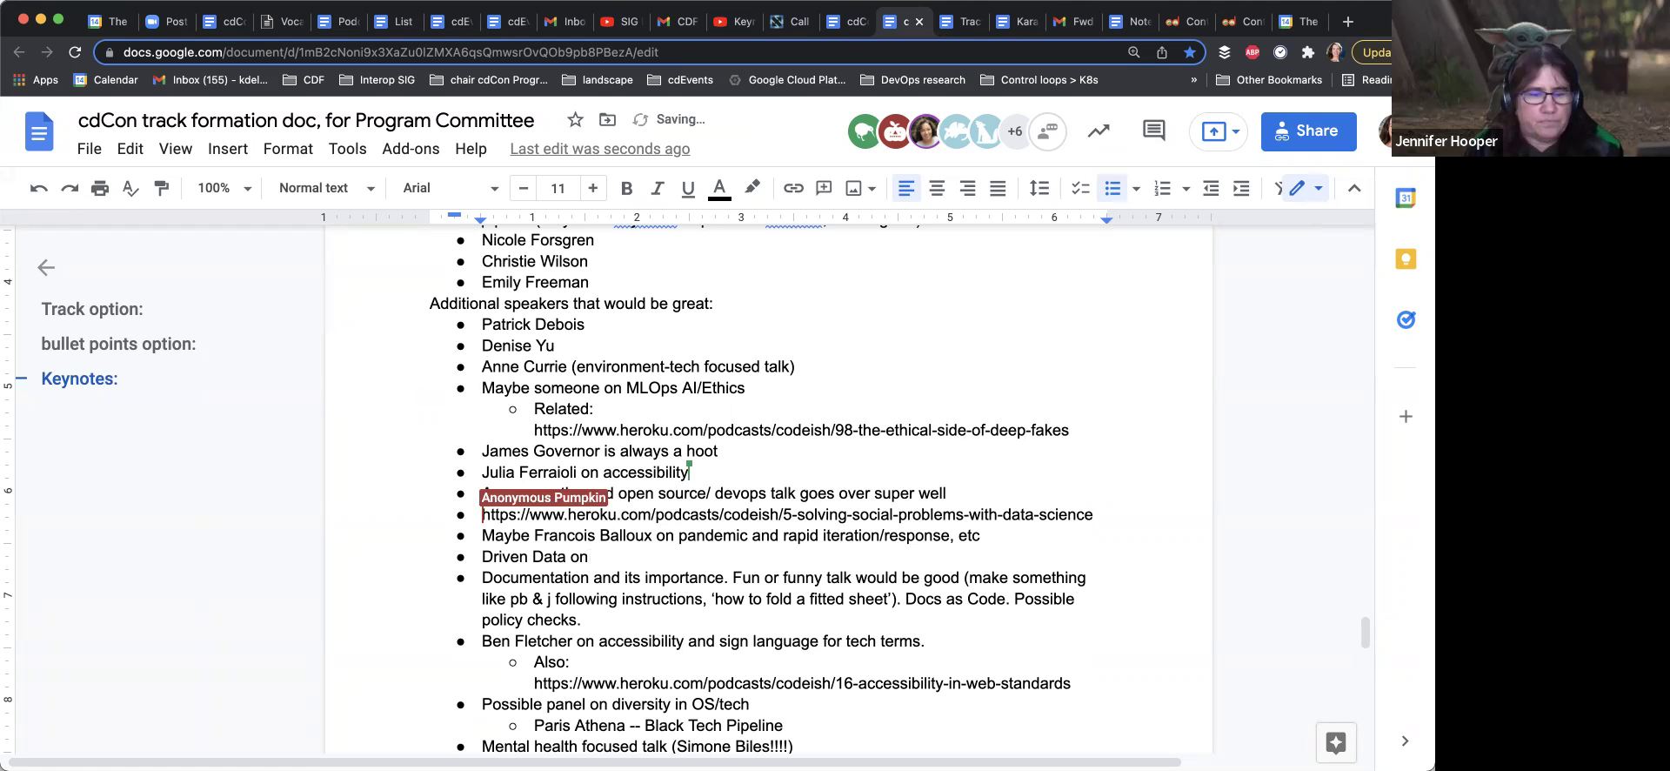
pyautogui.write('using da')
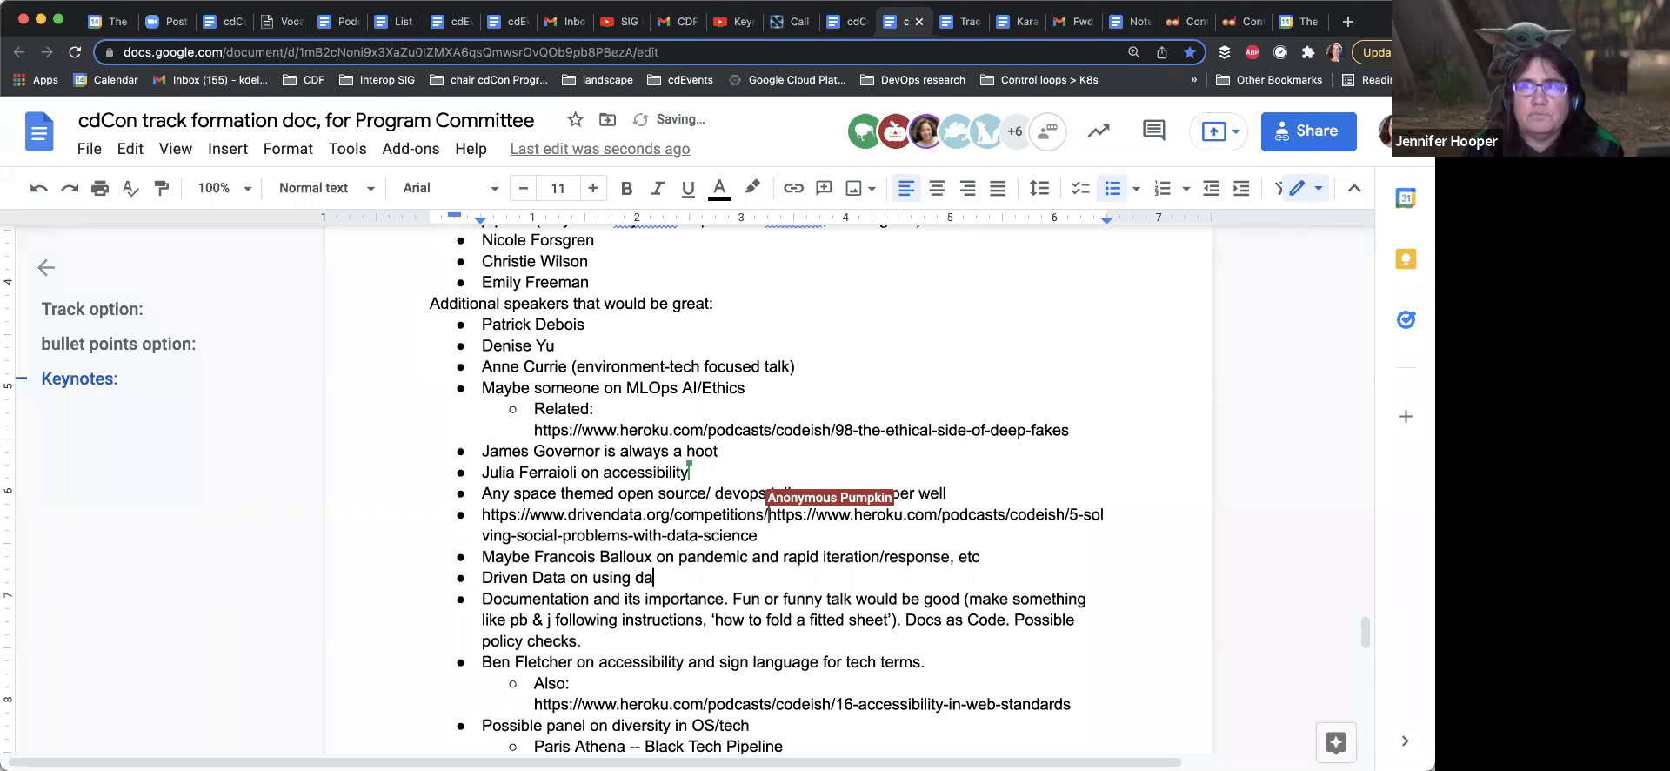
pyautogui.write('ta for positi')
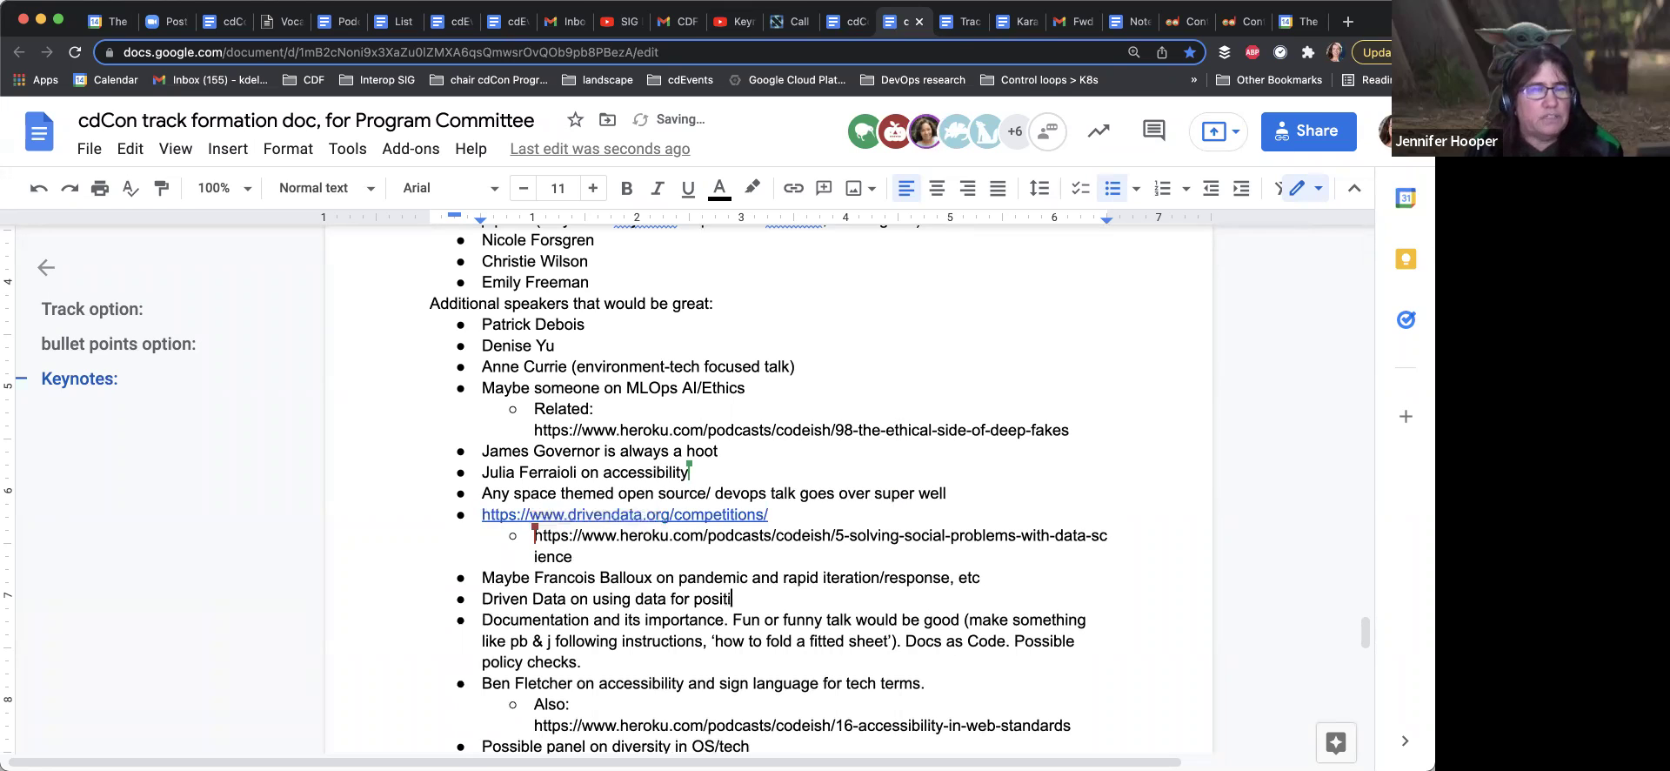
pyautogui.write('ve social')
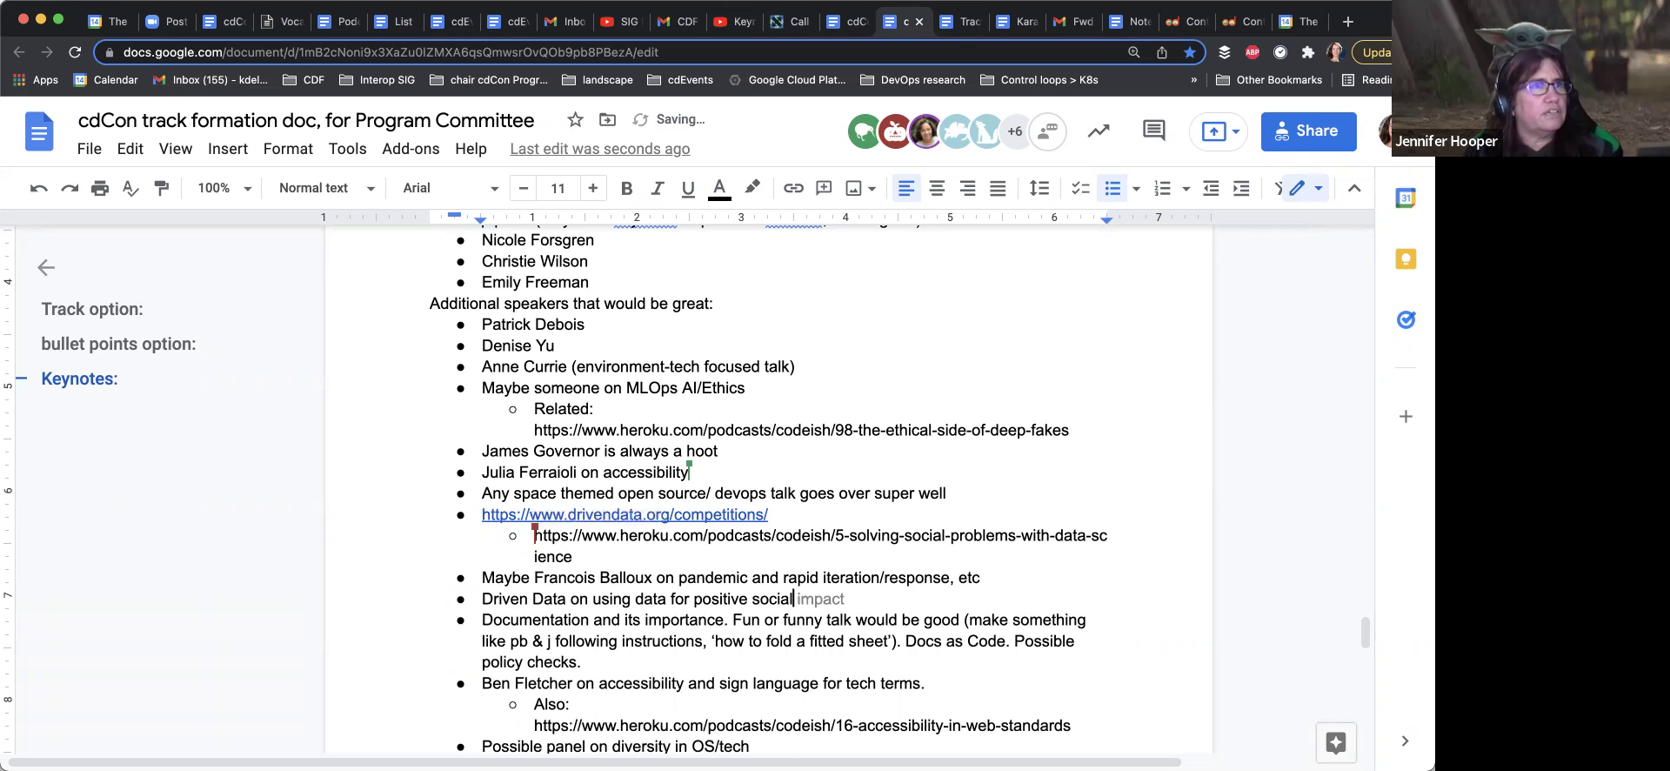
pyautogui.write(' impact (')
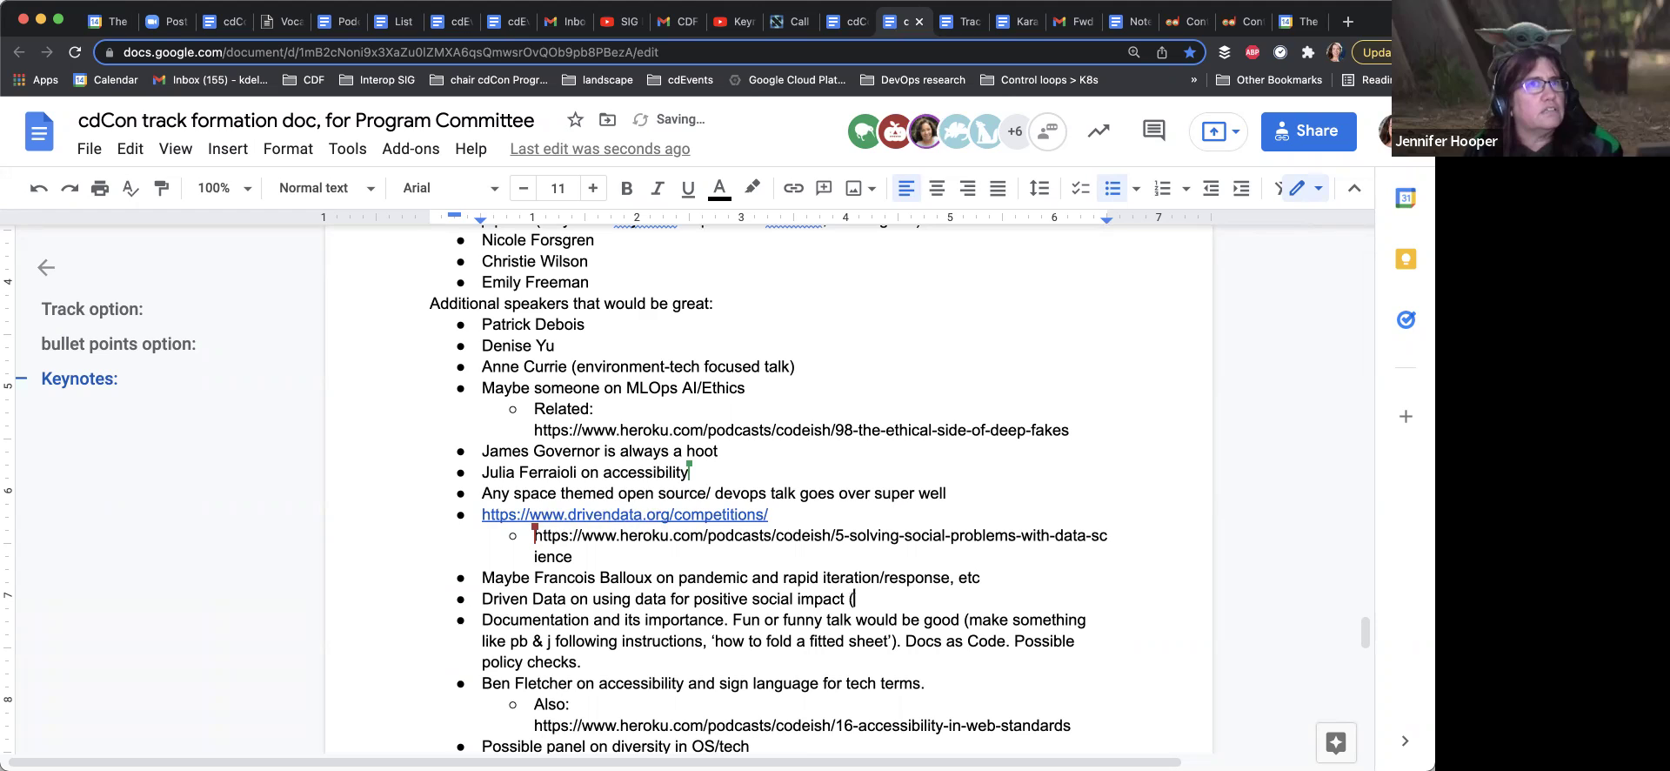
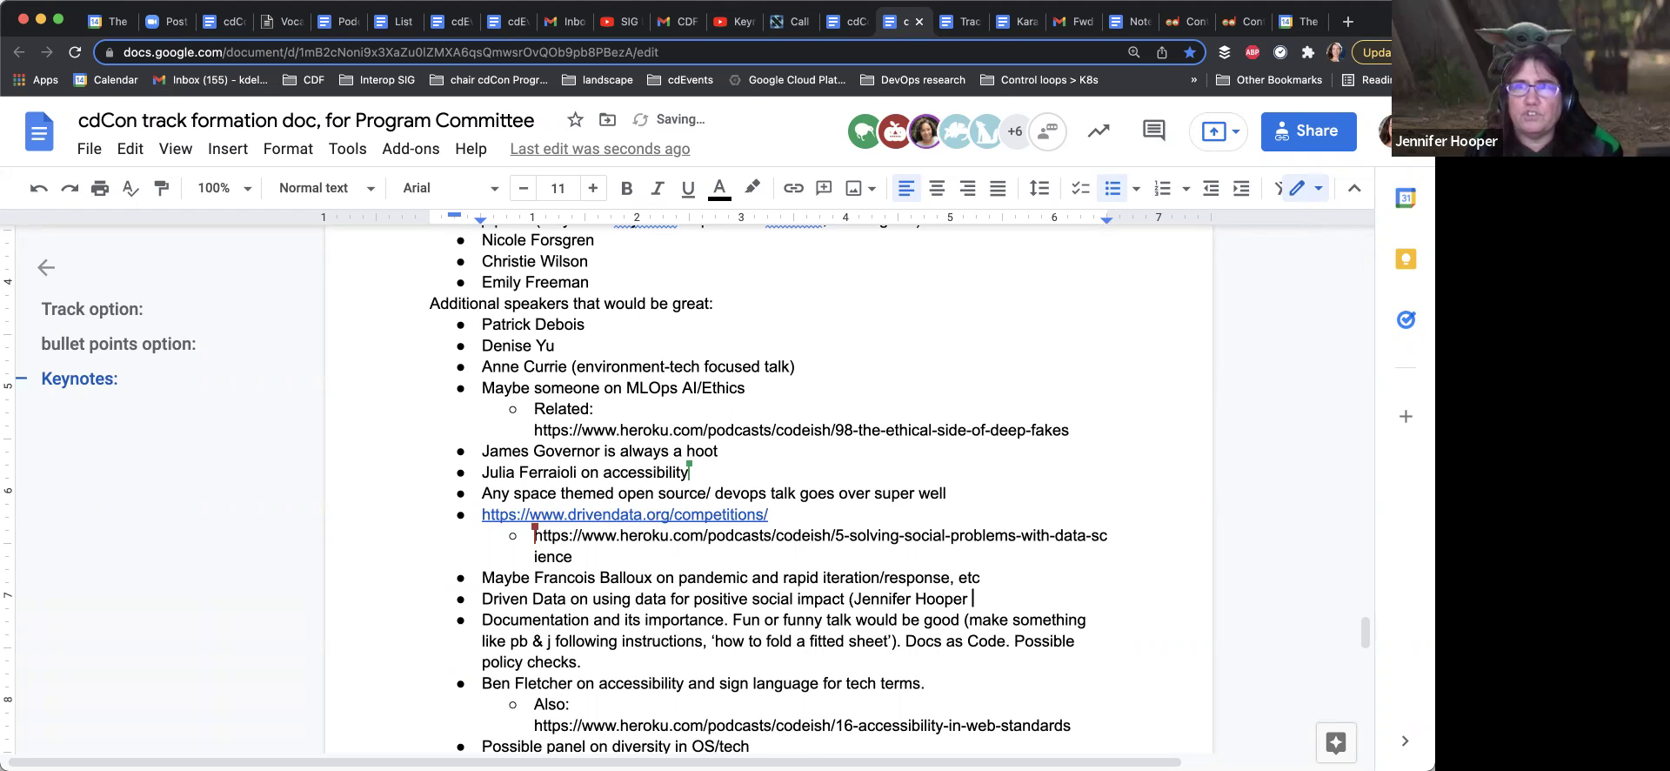
pyautogui.write('has ')
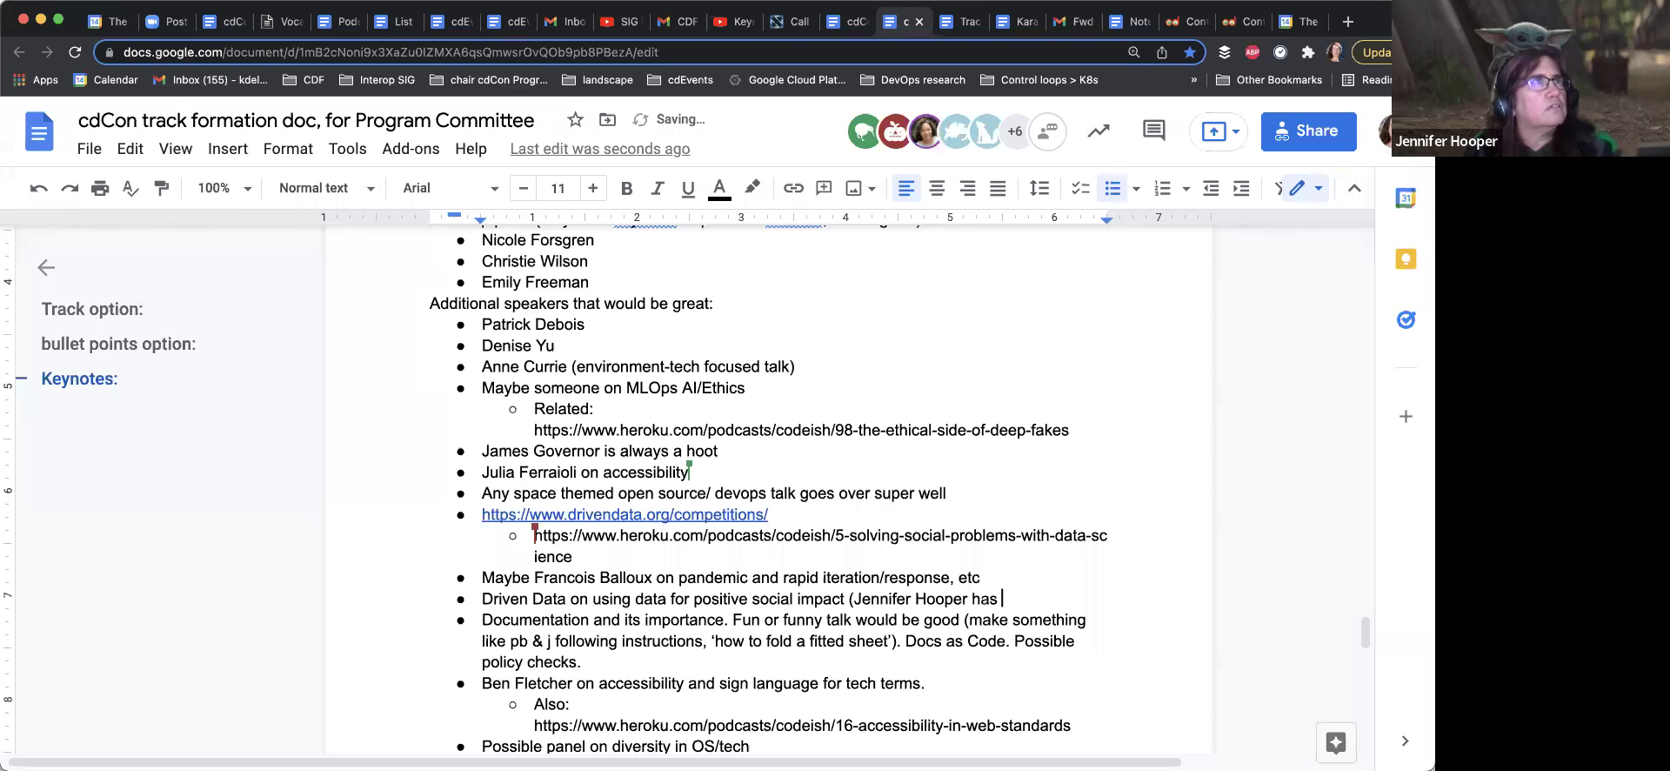
pyautogui.write('contacts)')
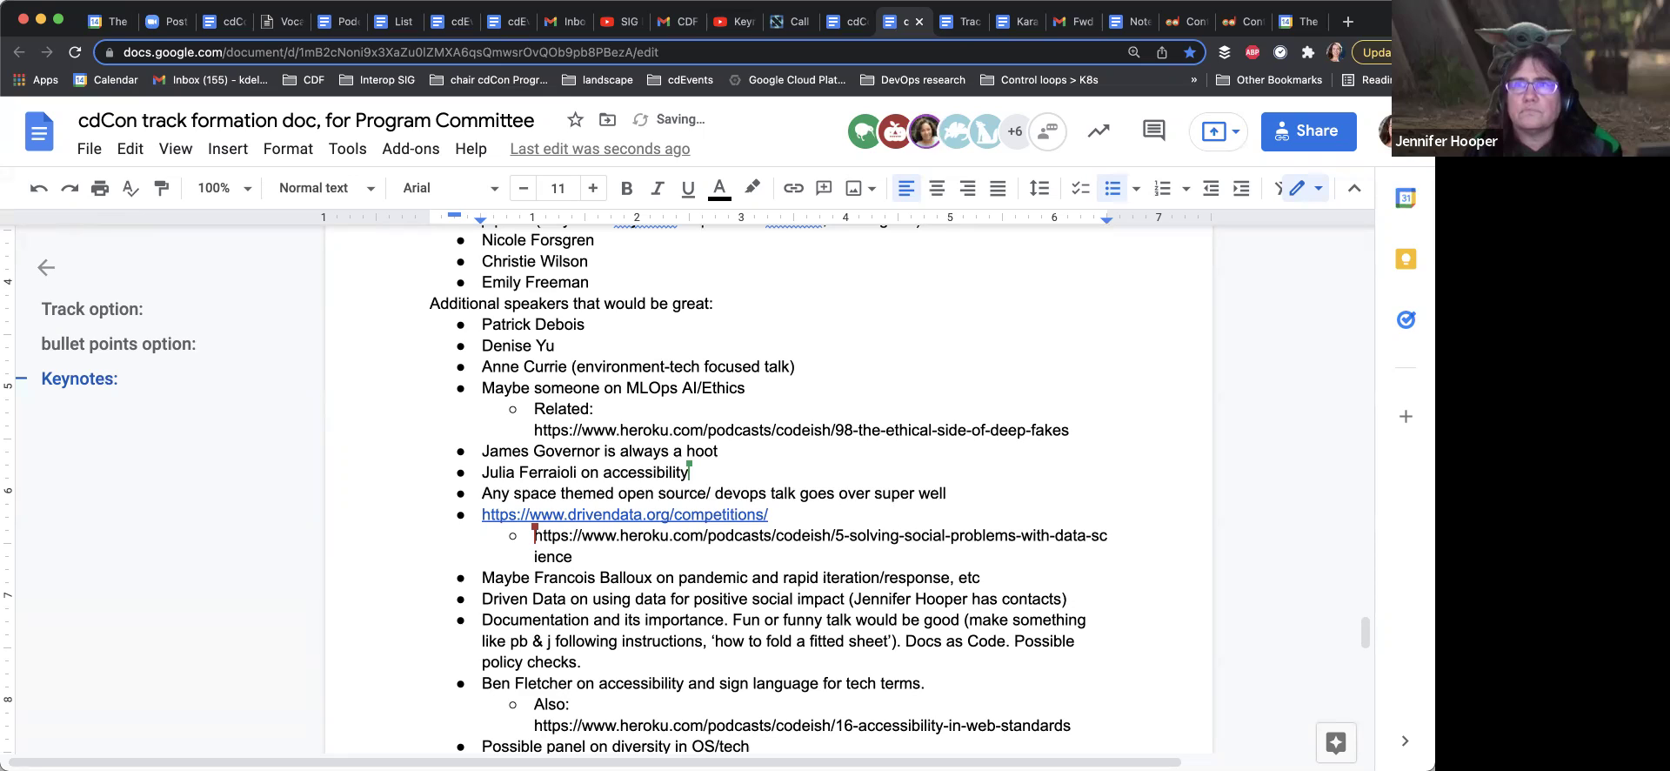
# - Insert ', recent initiatives are pandemic focused' after 'impact' in the Driven Data bullet
pyautogui.click(843, 600)
pyautogui.write(', recent ini')
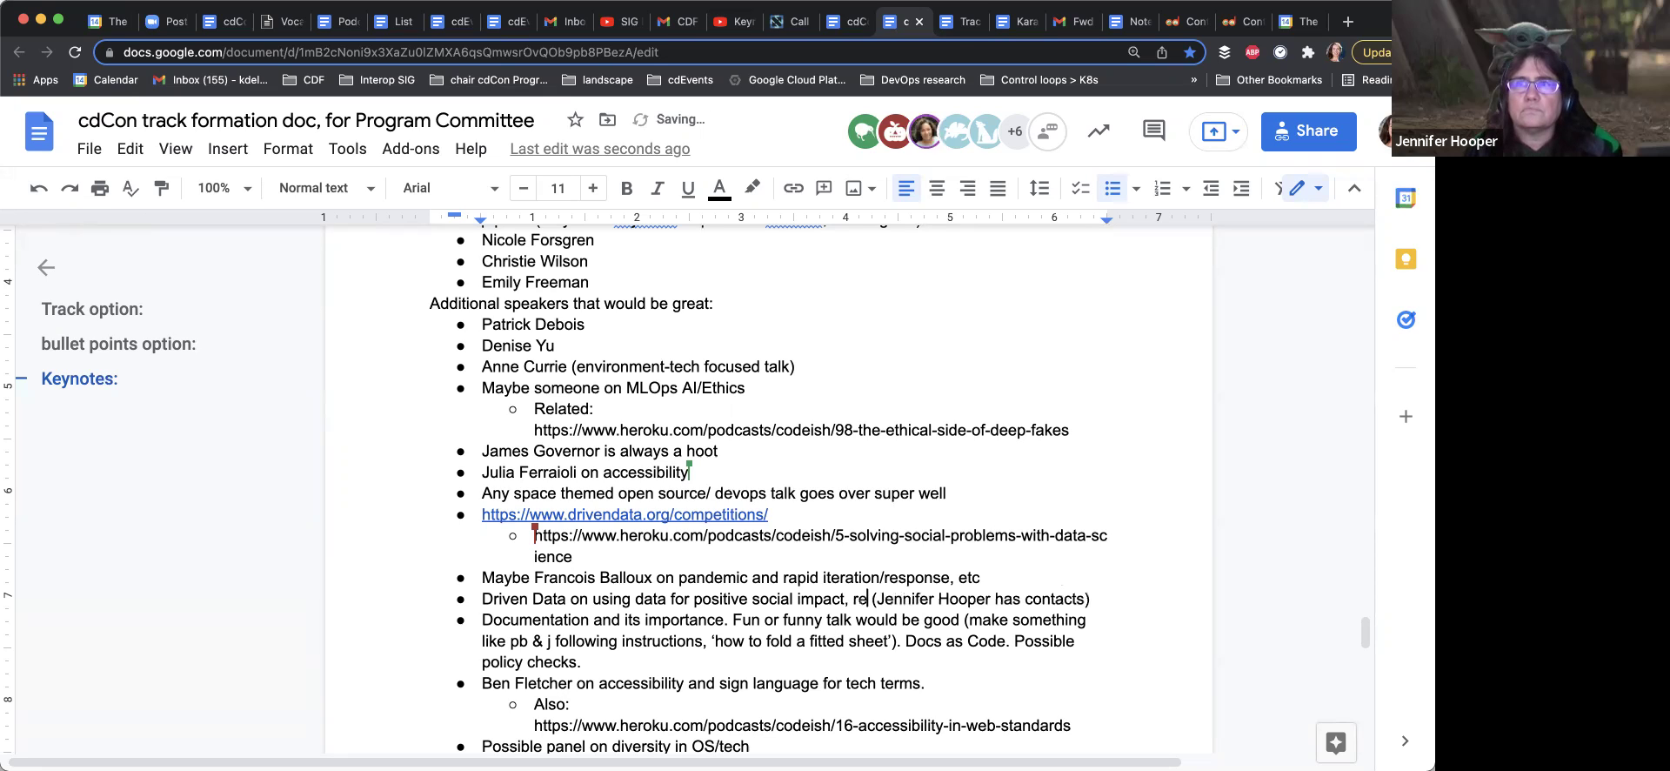
pyautogui.write('tiatives are ')
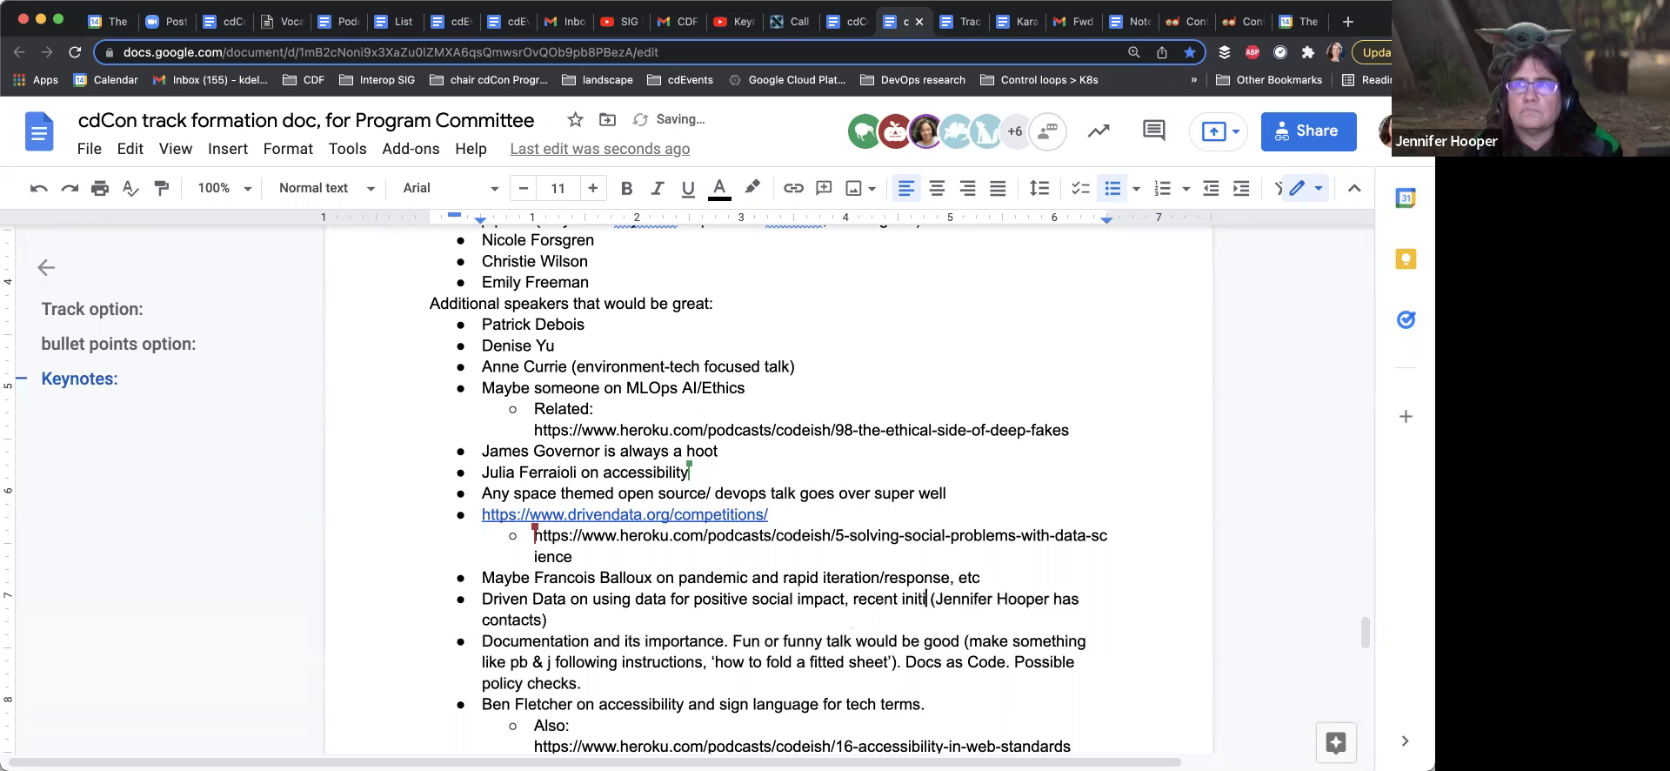
pyautogui.write('very')
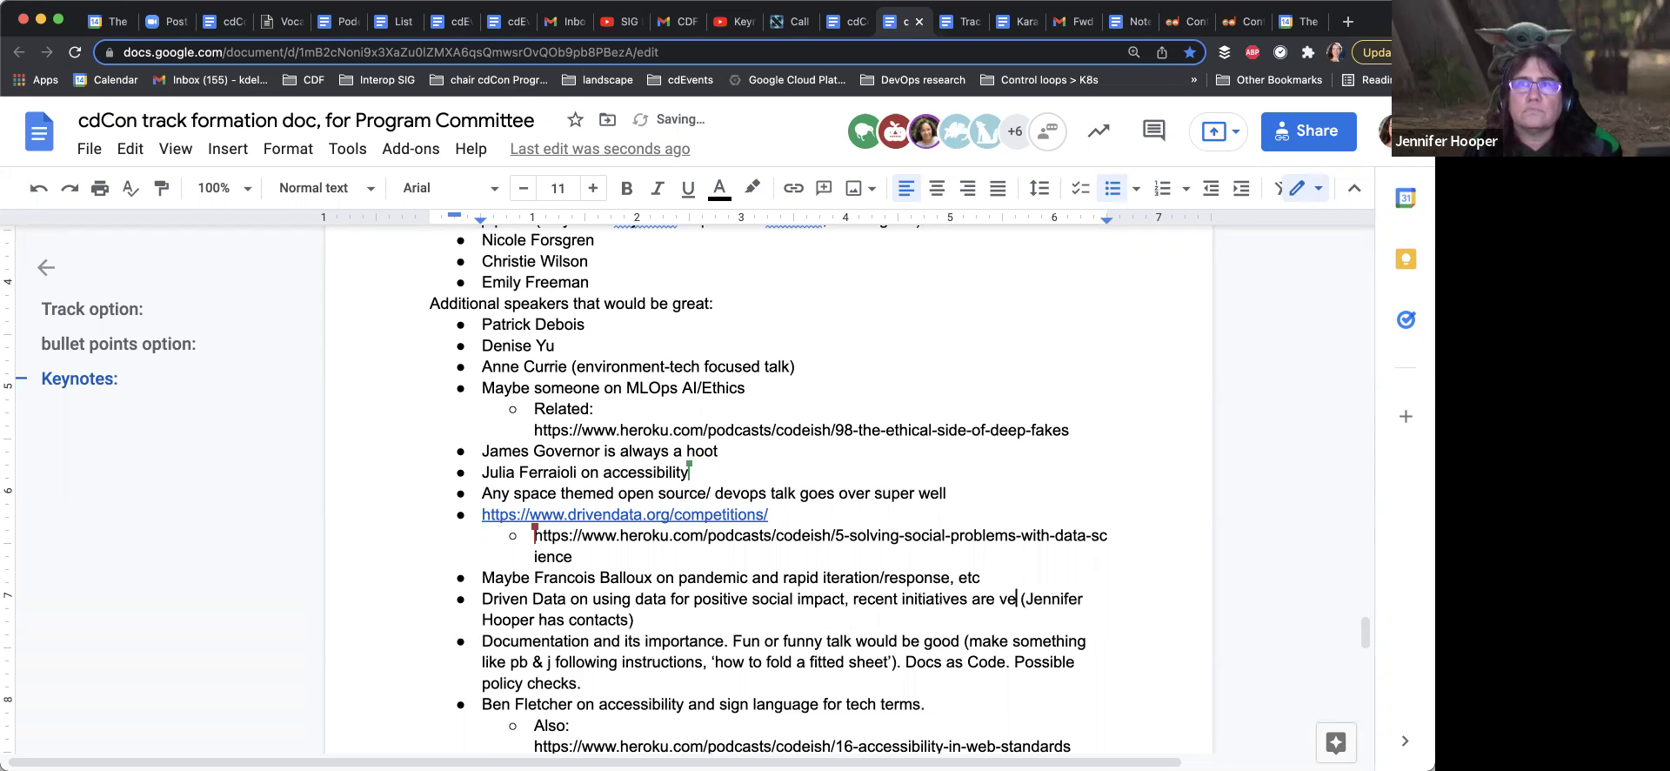
pyautogui.press('BackSpace')
pyautogui.press('BackSpace')
pyautogui.press('BackSpace')
pyautogui.press('BackSpace')
pyautogui.press('BackSpace')
pyautogui.write('pandemic focused')
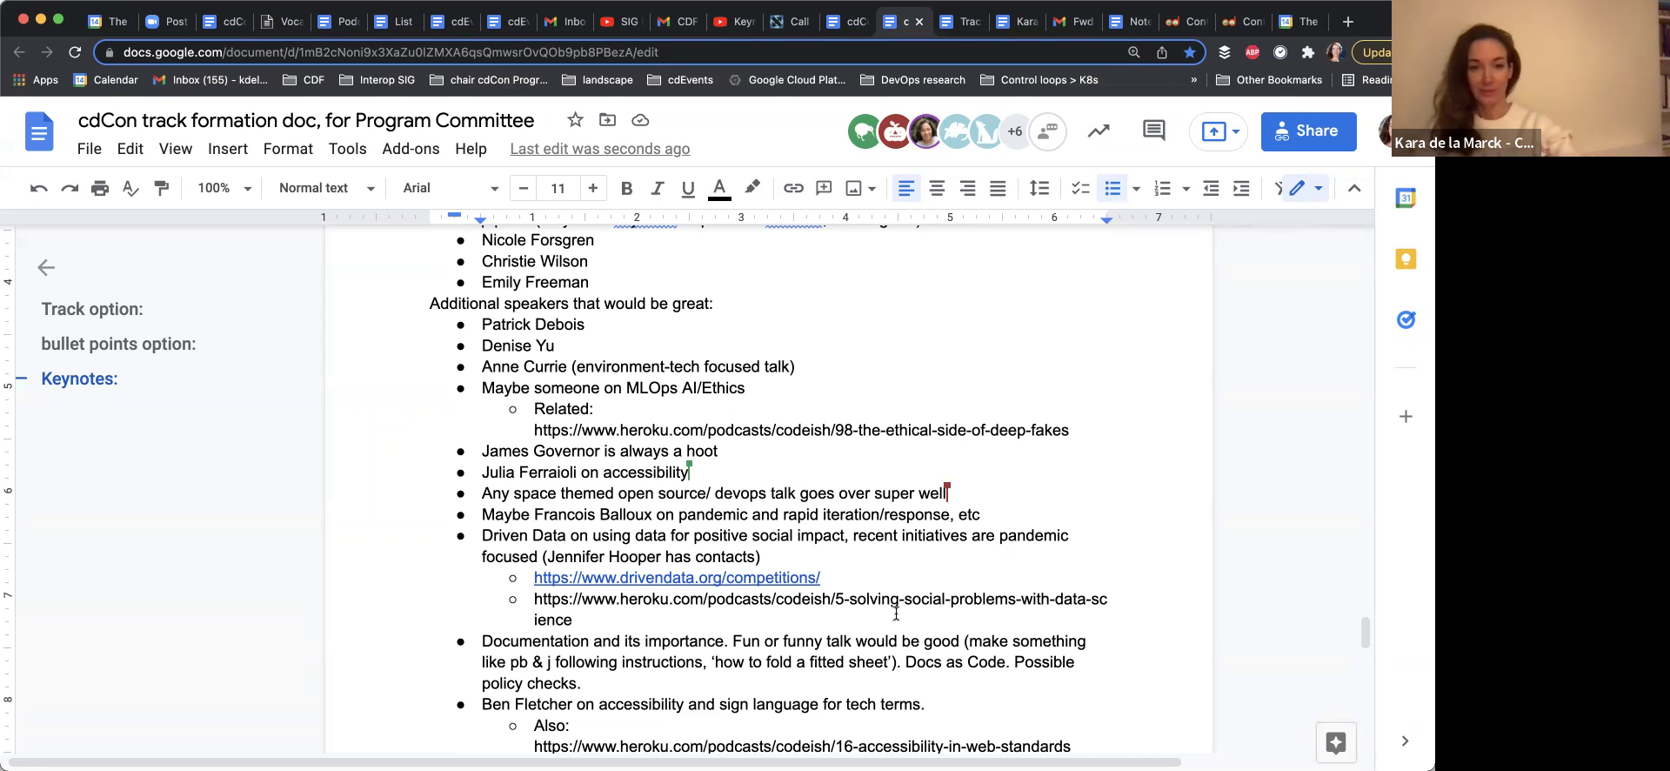
# - Under 'Additional speakers that would be great:', add a General point about talks getting attendees out of their bubble
pyautogui.scroll(1, 816, 496)
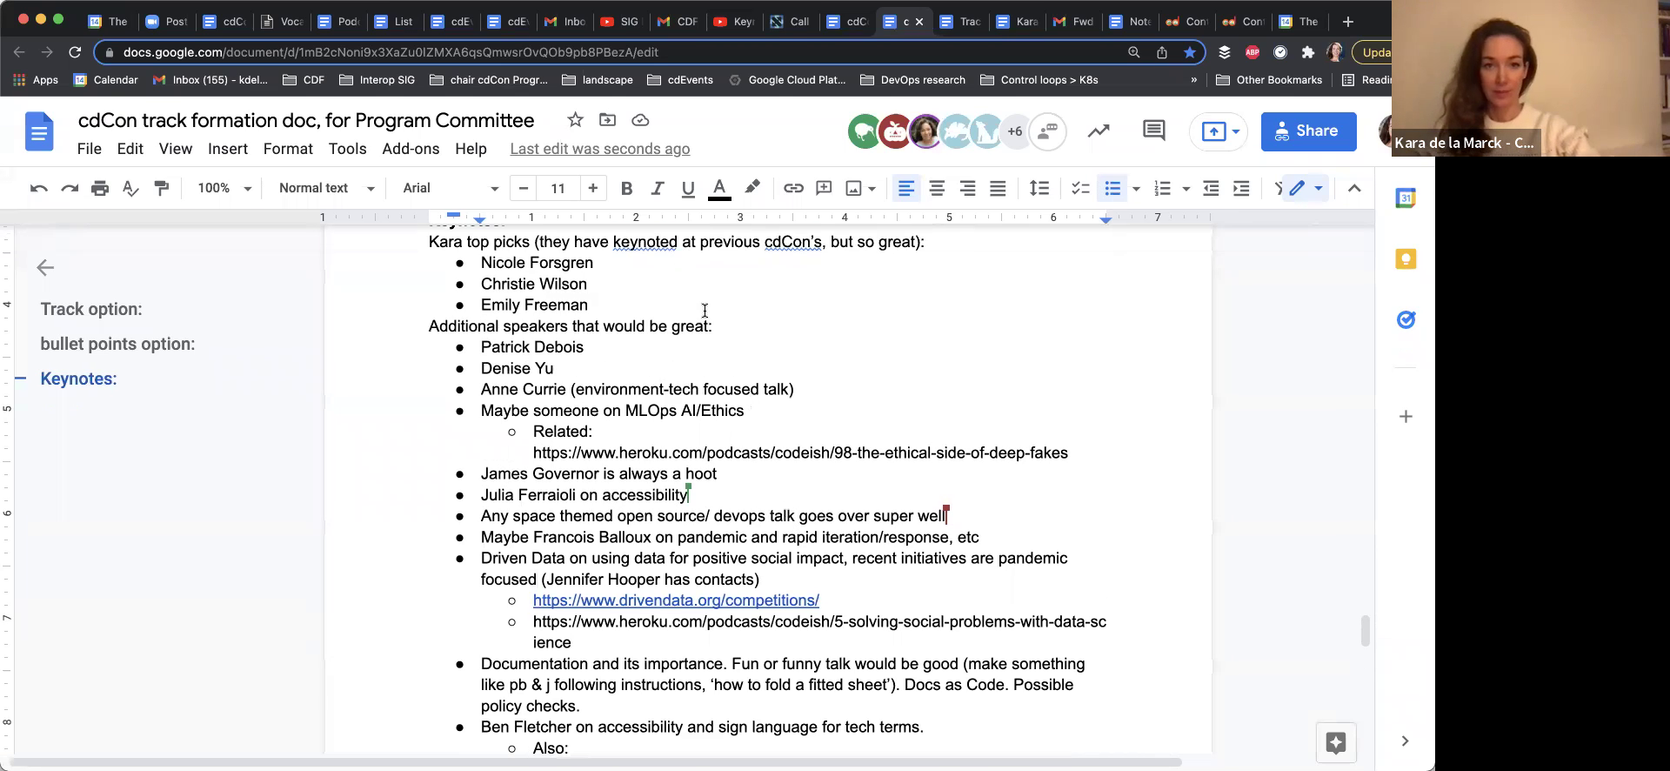
pyautogui.press('Return')
pyautogui.write('G')
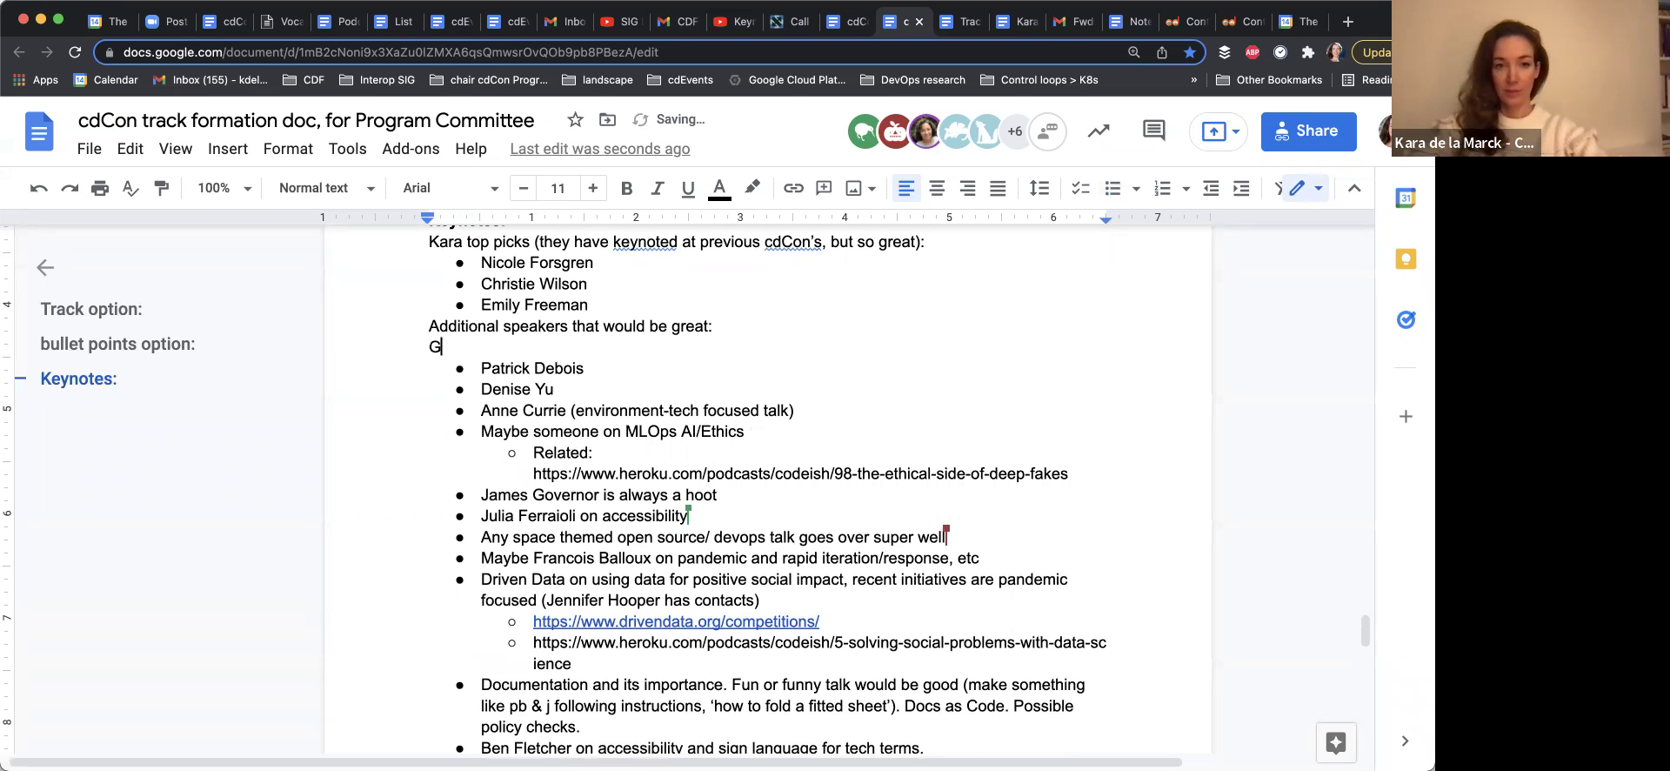
pyautogui.write('eneral ')
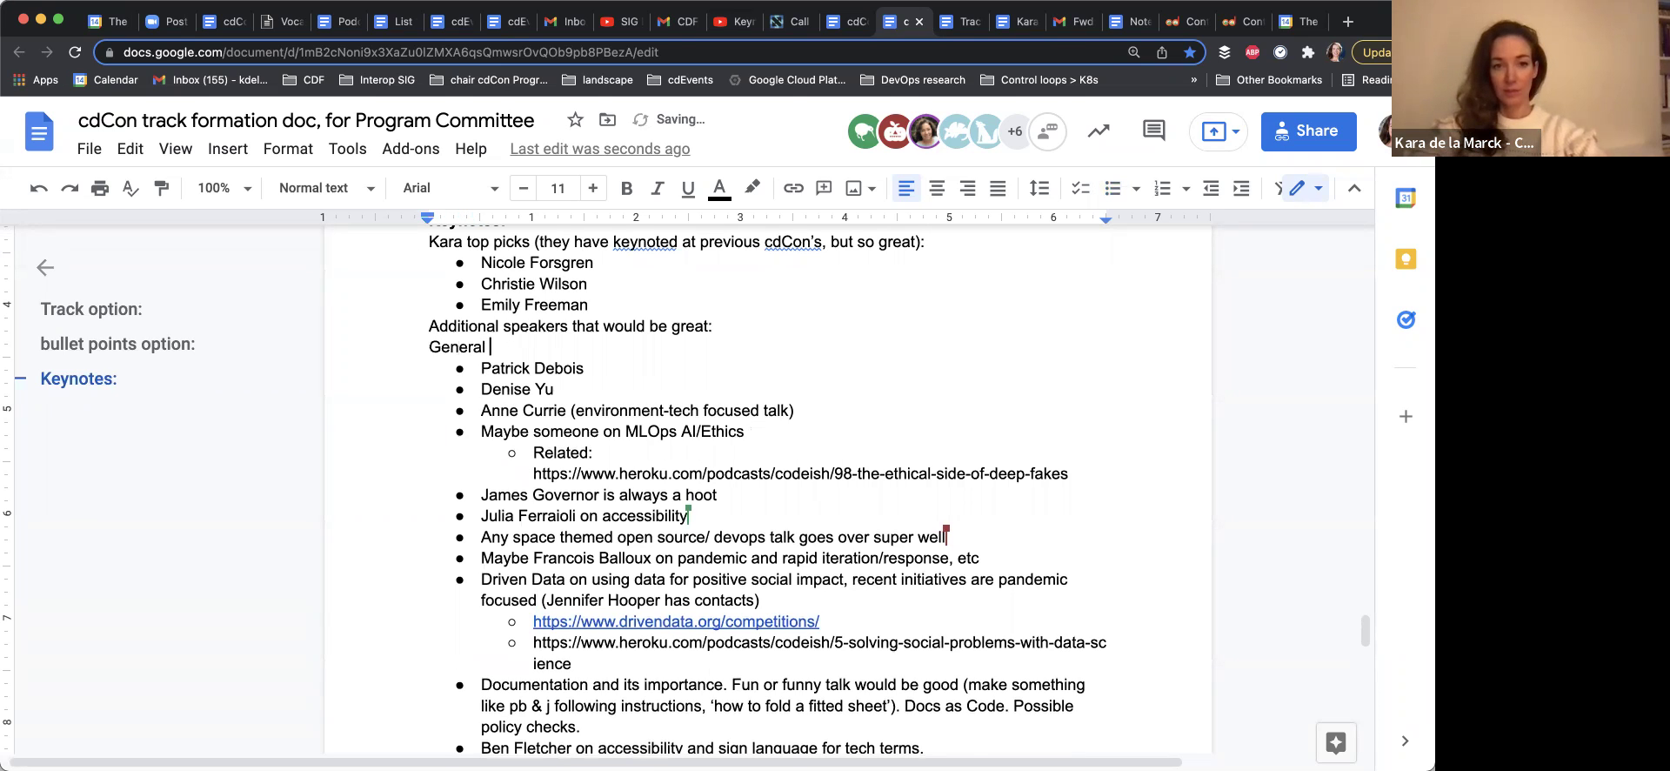
pyautogui.write('point: ')
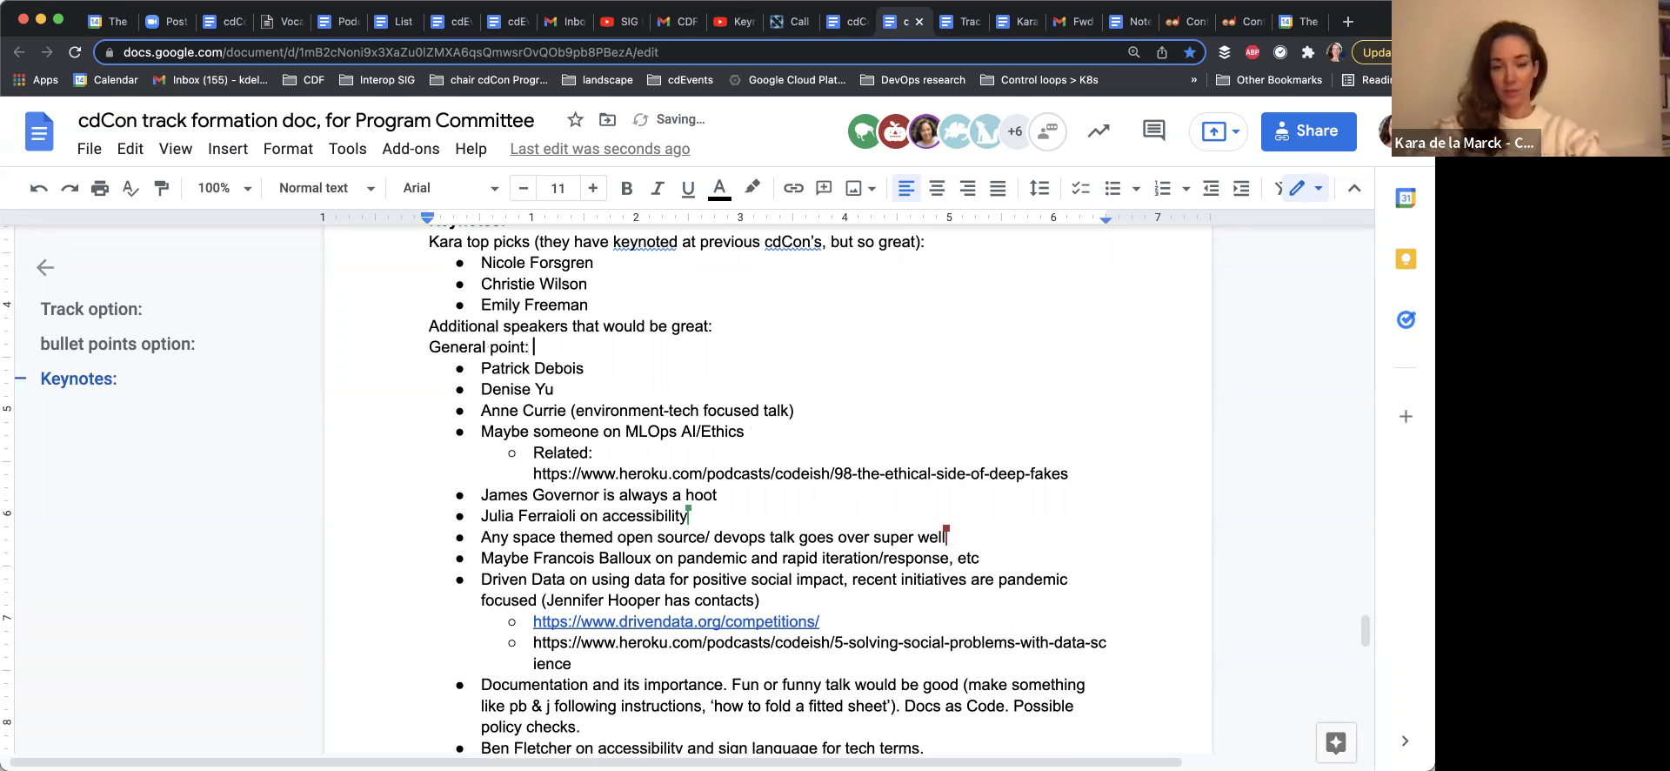
pyautogui.write('We are happy')
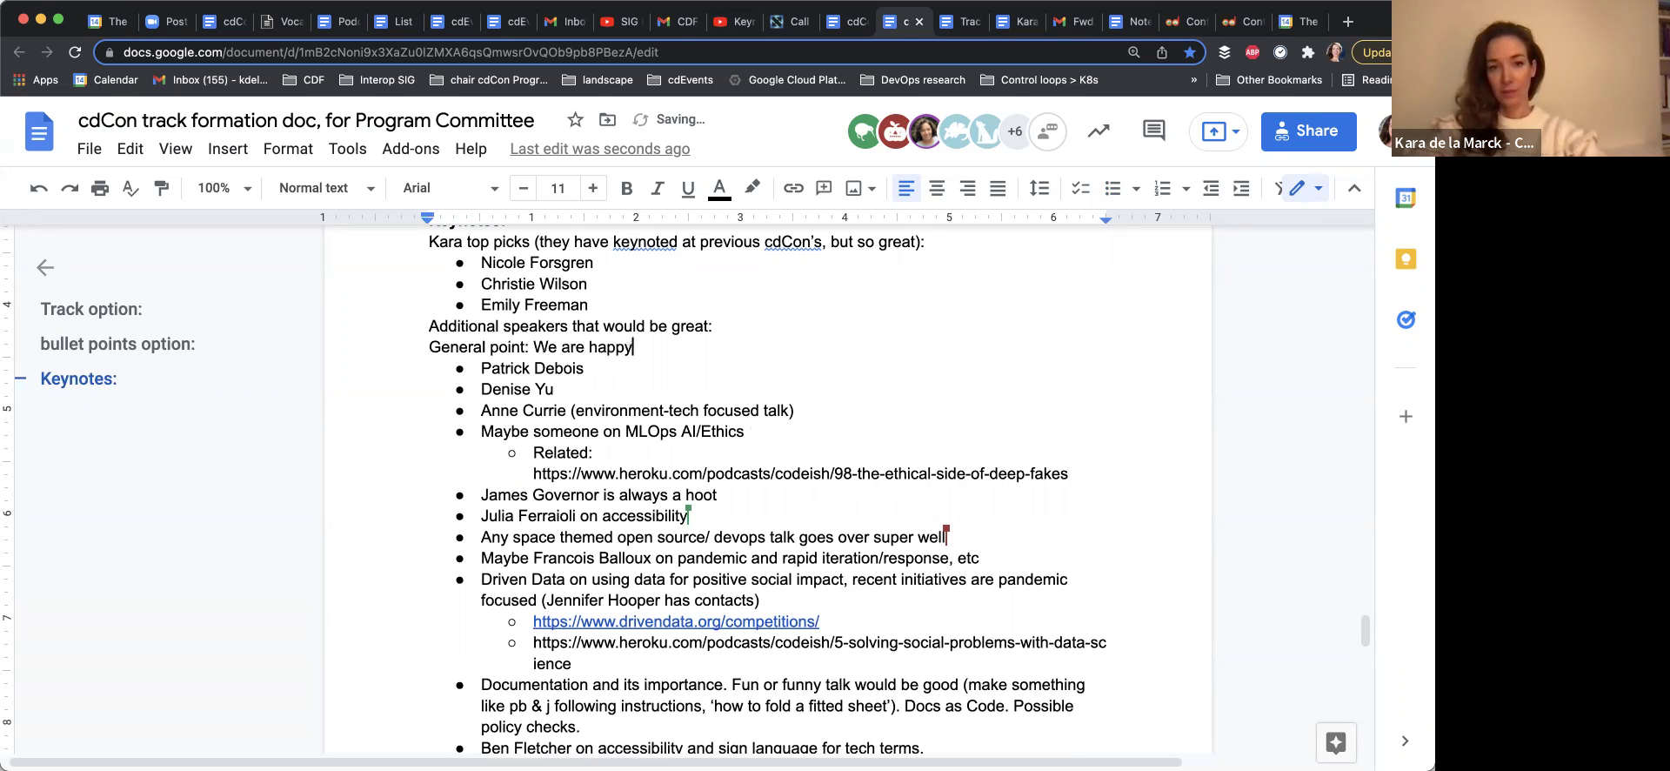
pyautogui.write(' to have talks')
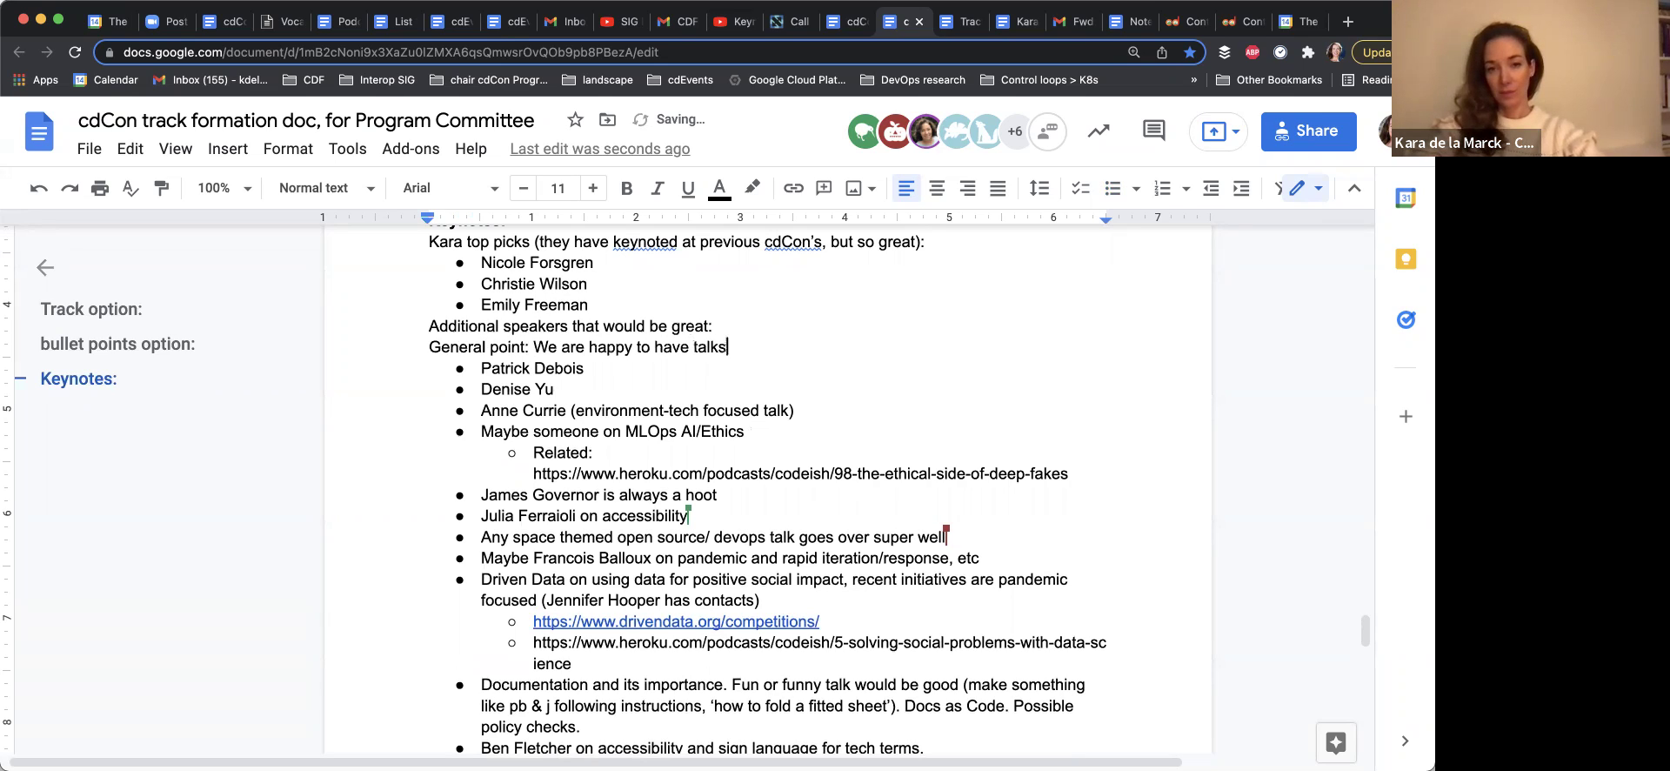
pyautogui.write(' that get attendees out of their bubble -- so really do')
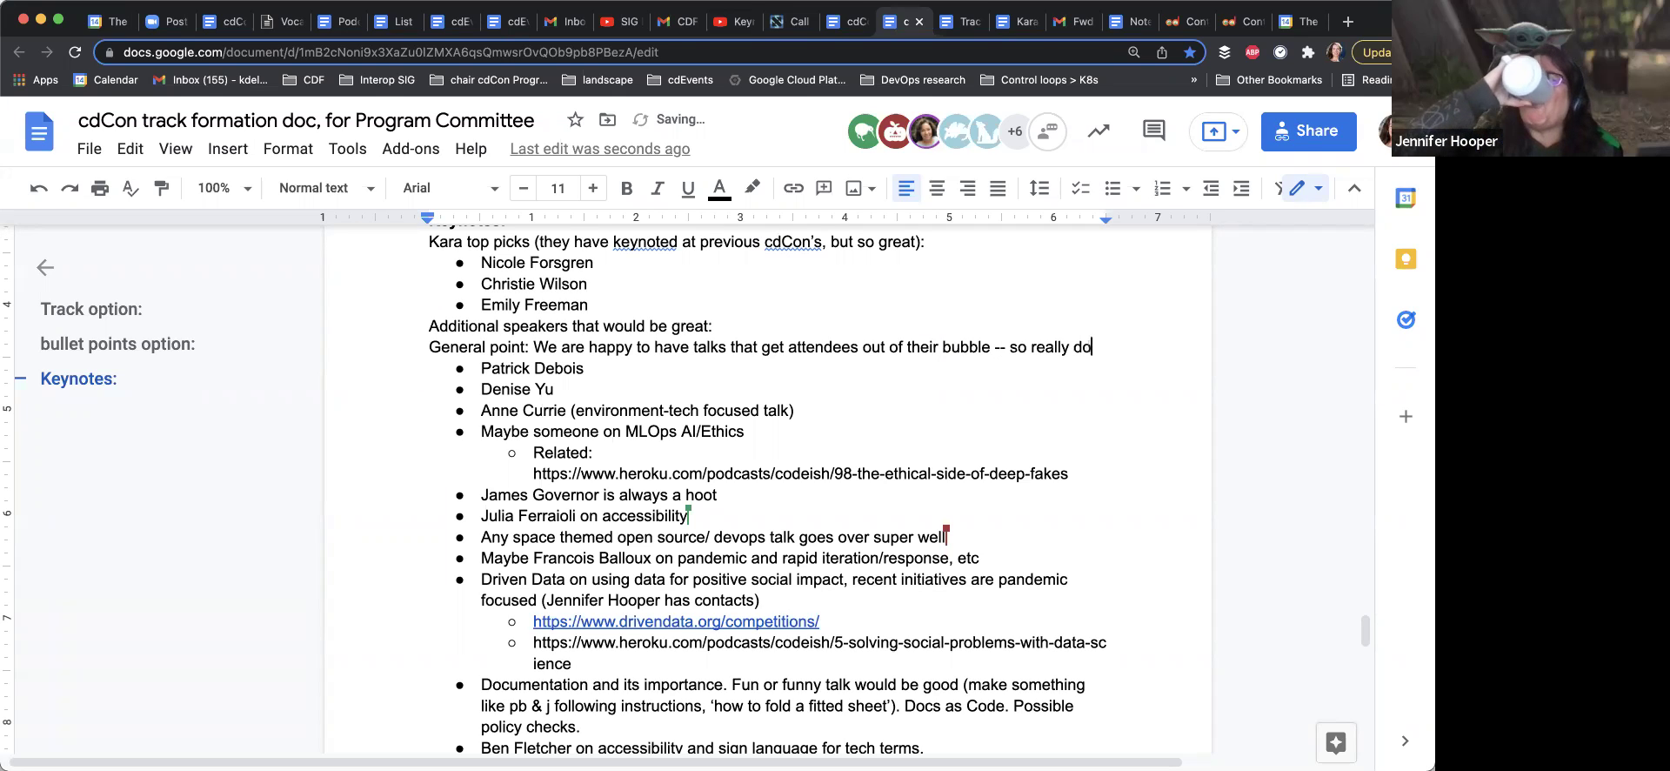
pyautogui.write("n't need to ")
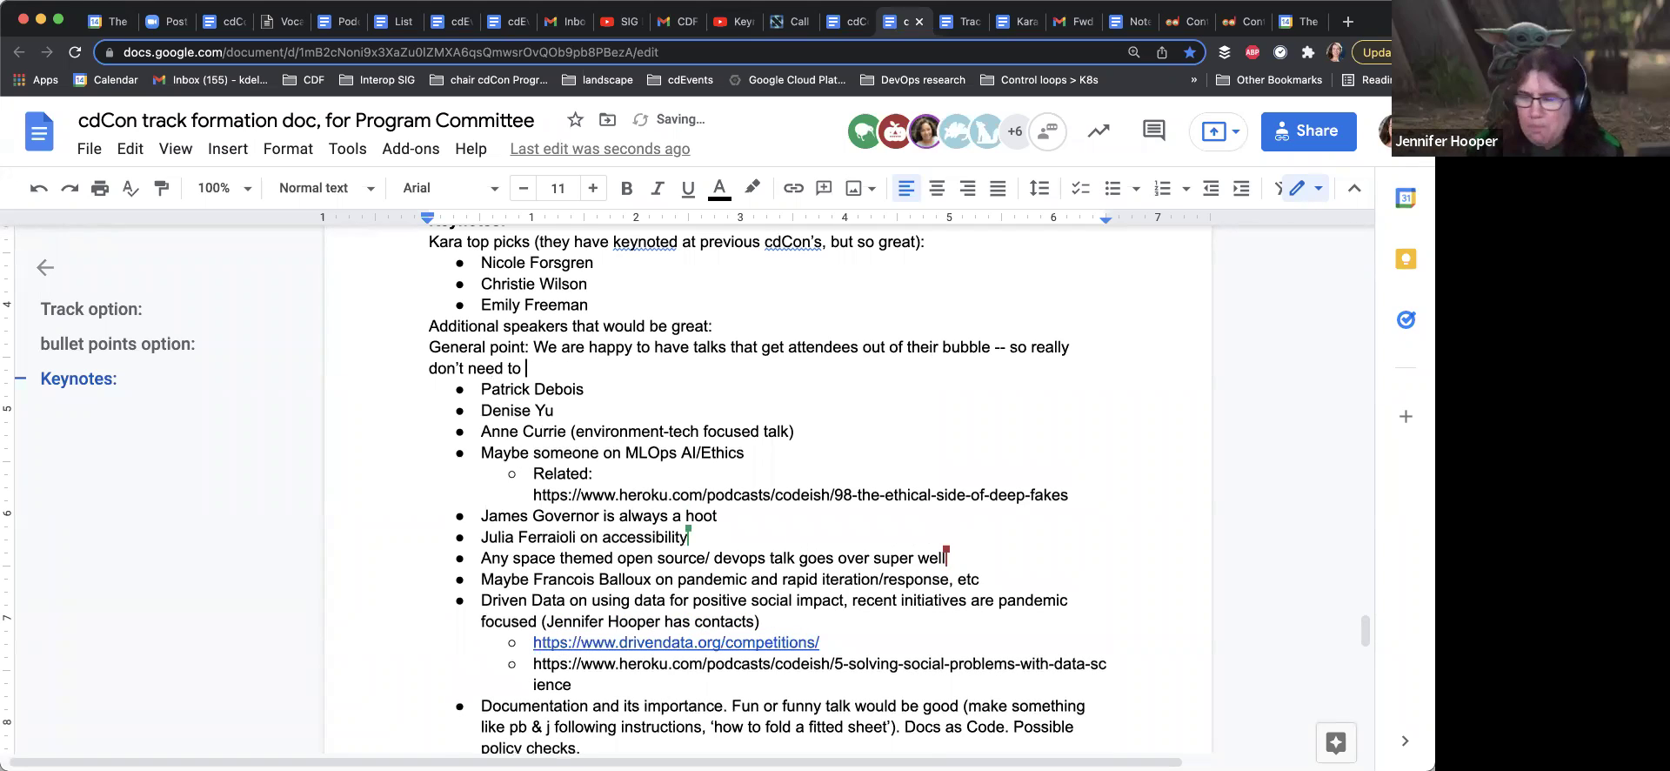
pyautogui.write('be DevOps based or even necessarily referencing')
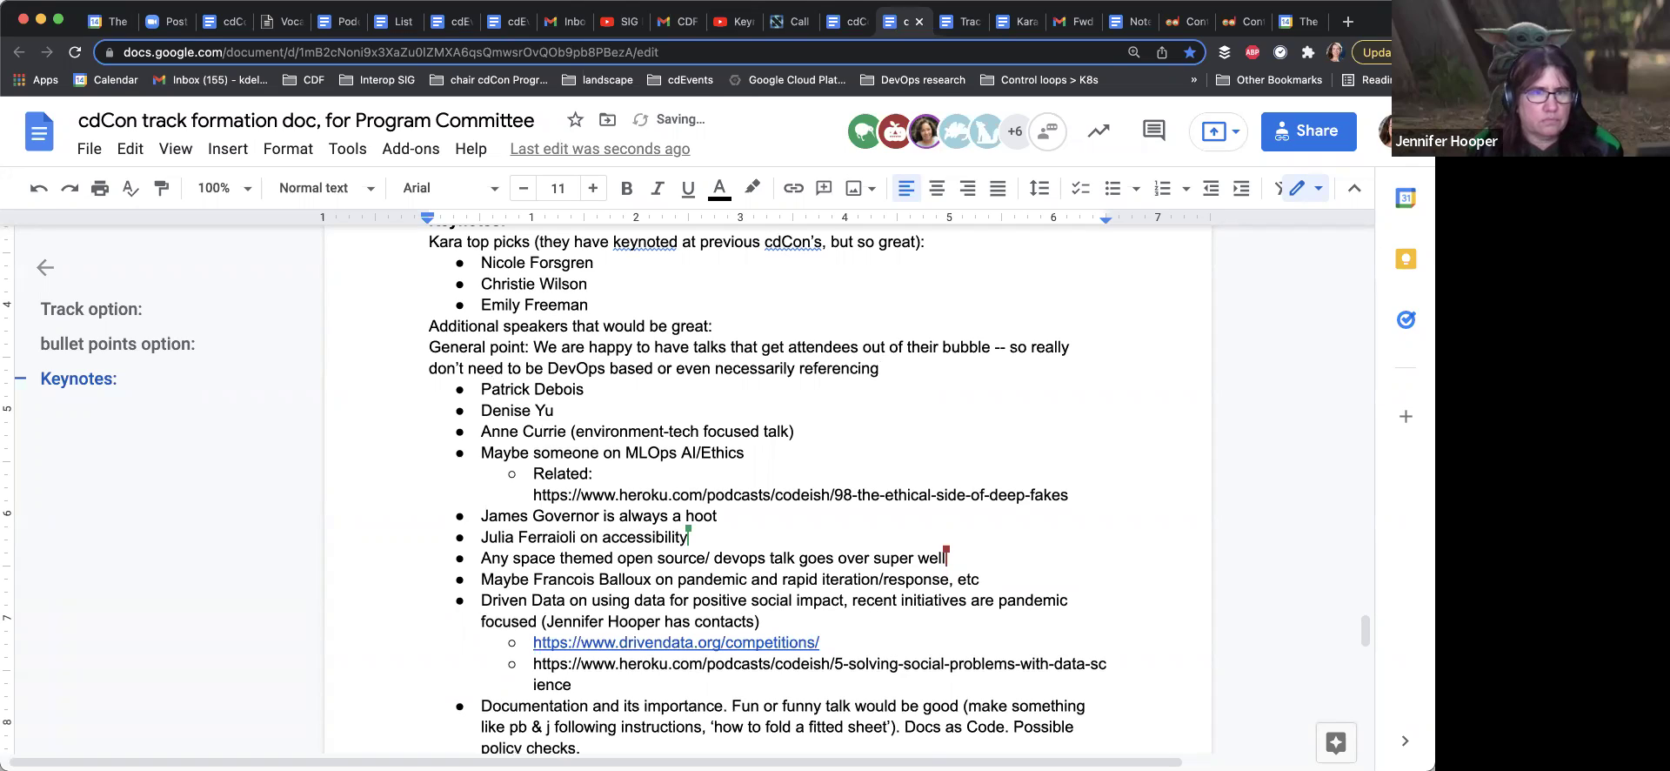
pyautogui.scroll(-5, 715, 489)
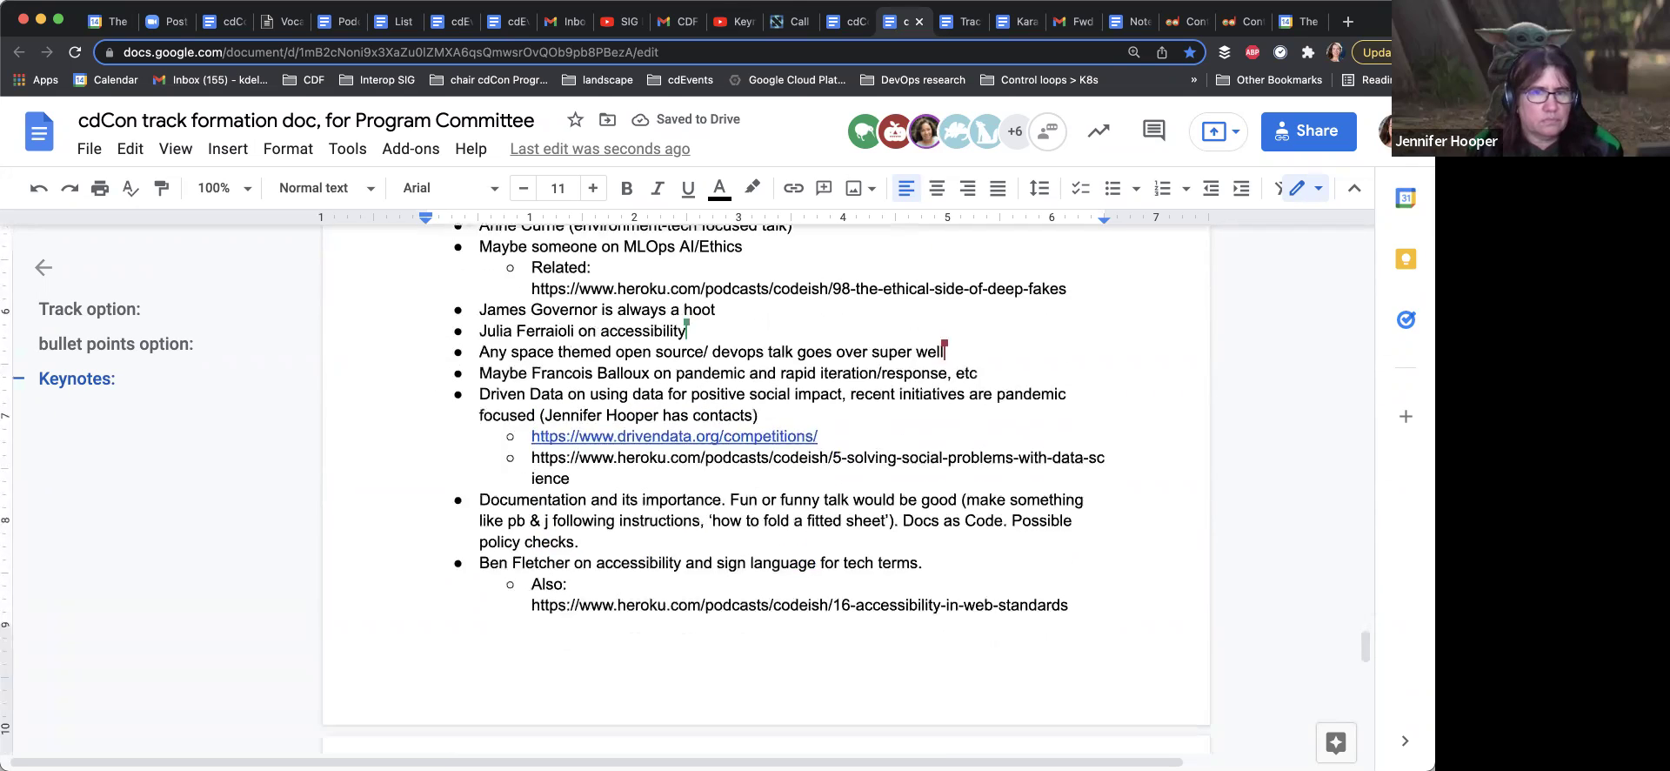
pyautogui.scroll(-6, 765, 488)
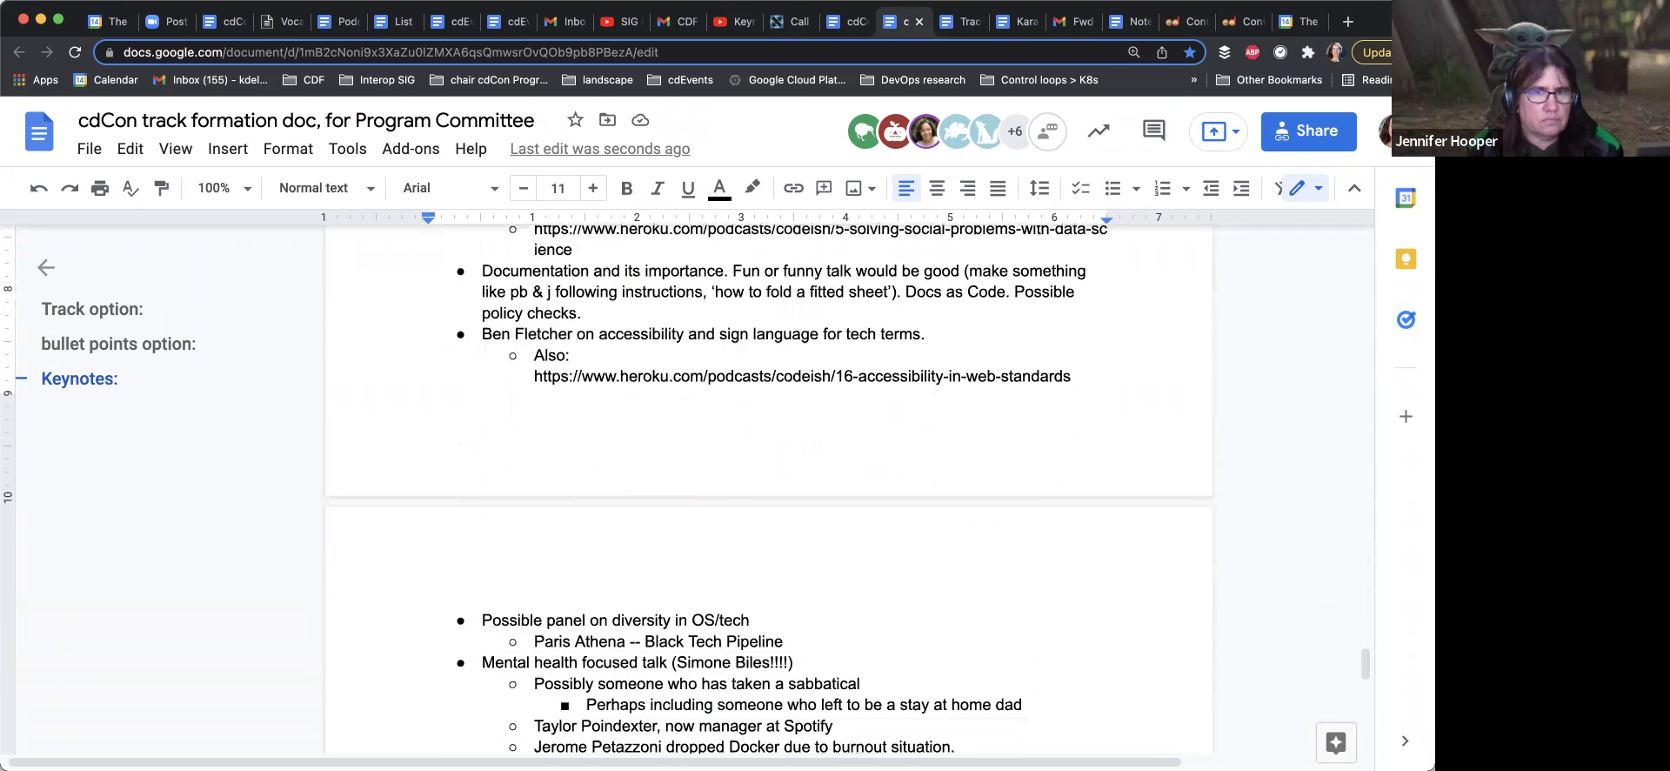
pyautogui.scroll(5, 765, 488)
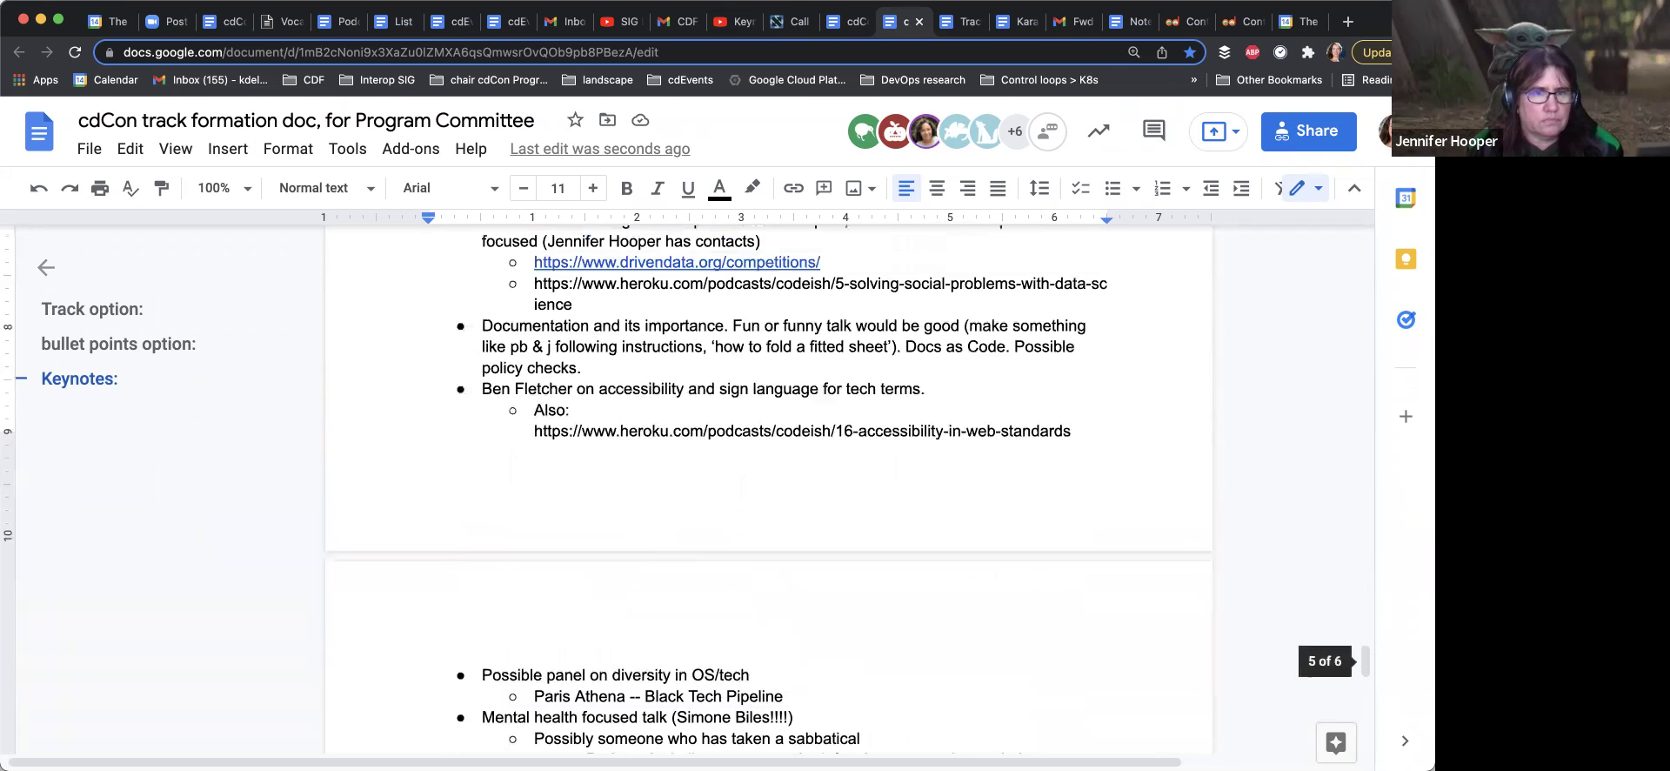
pyautogui.scroll(2, 1084, 290)
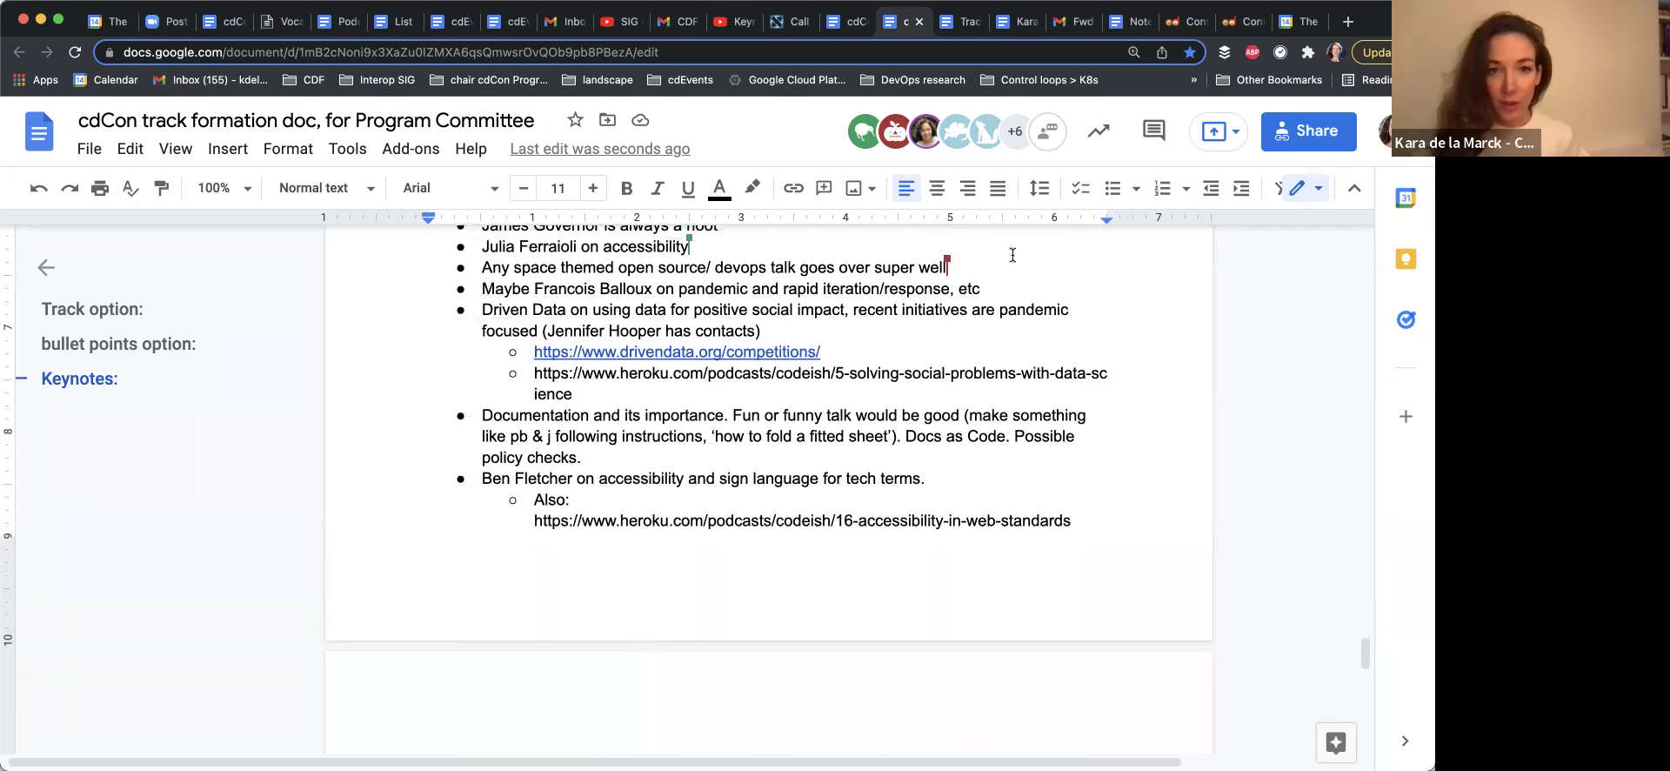
# - Add a 'Boston Dynamics --' bullet below the pandemic speaker line, correcting the mistyped 'Boston Analytics'
pyautogui.click(1035, 290)
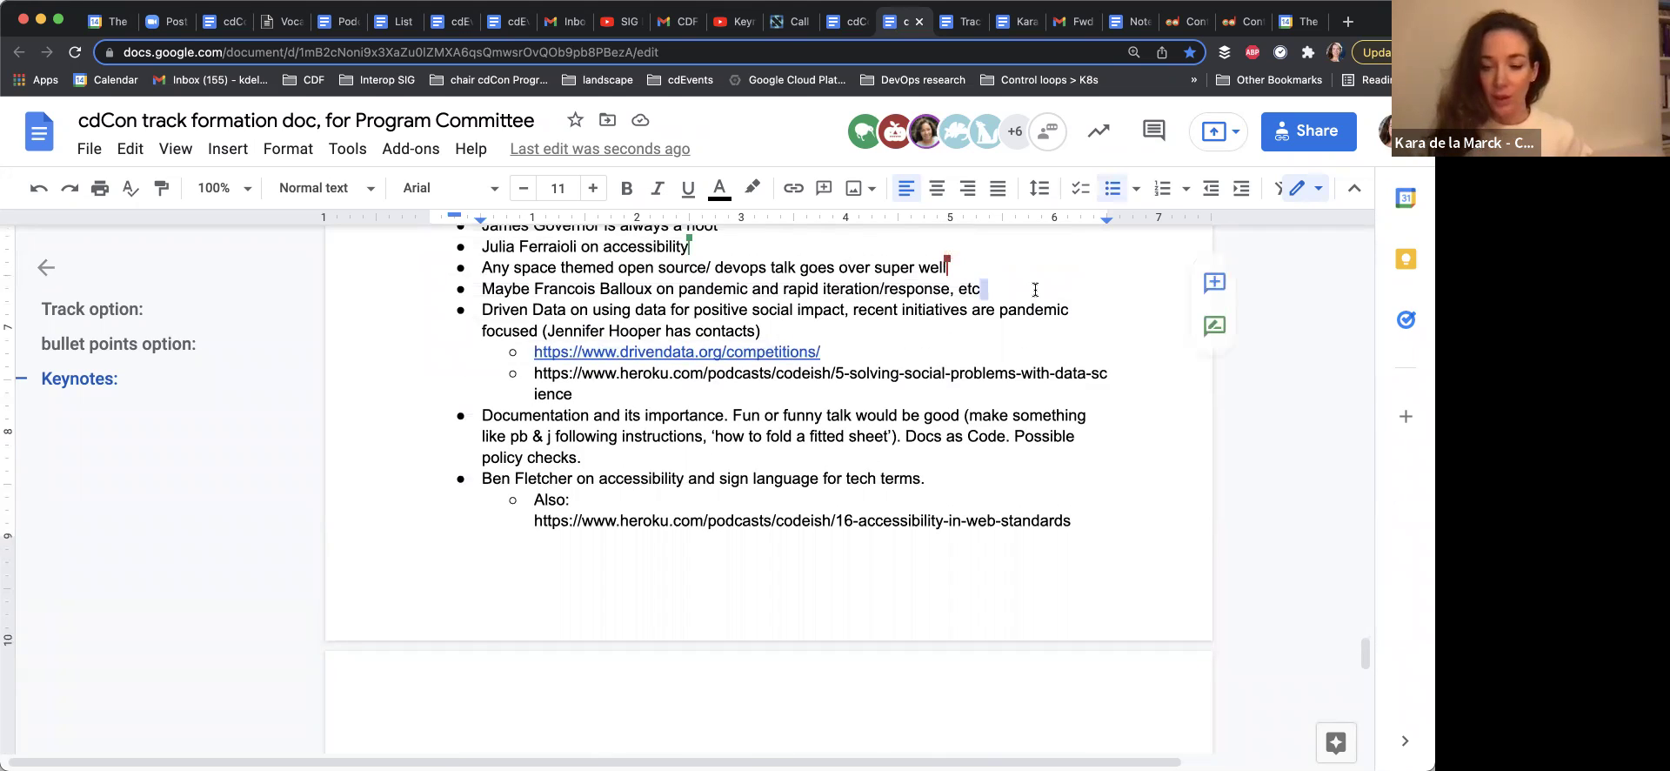
pyautogui.press('Return')
pyautogui.write('Bos')
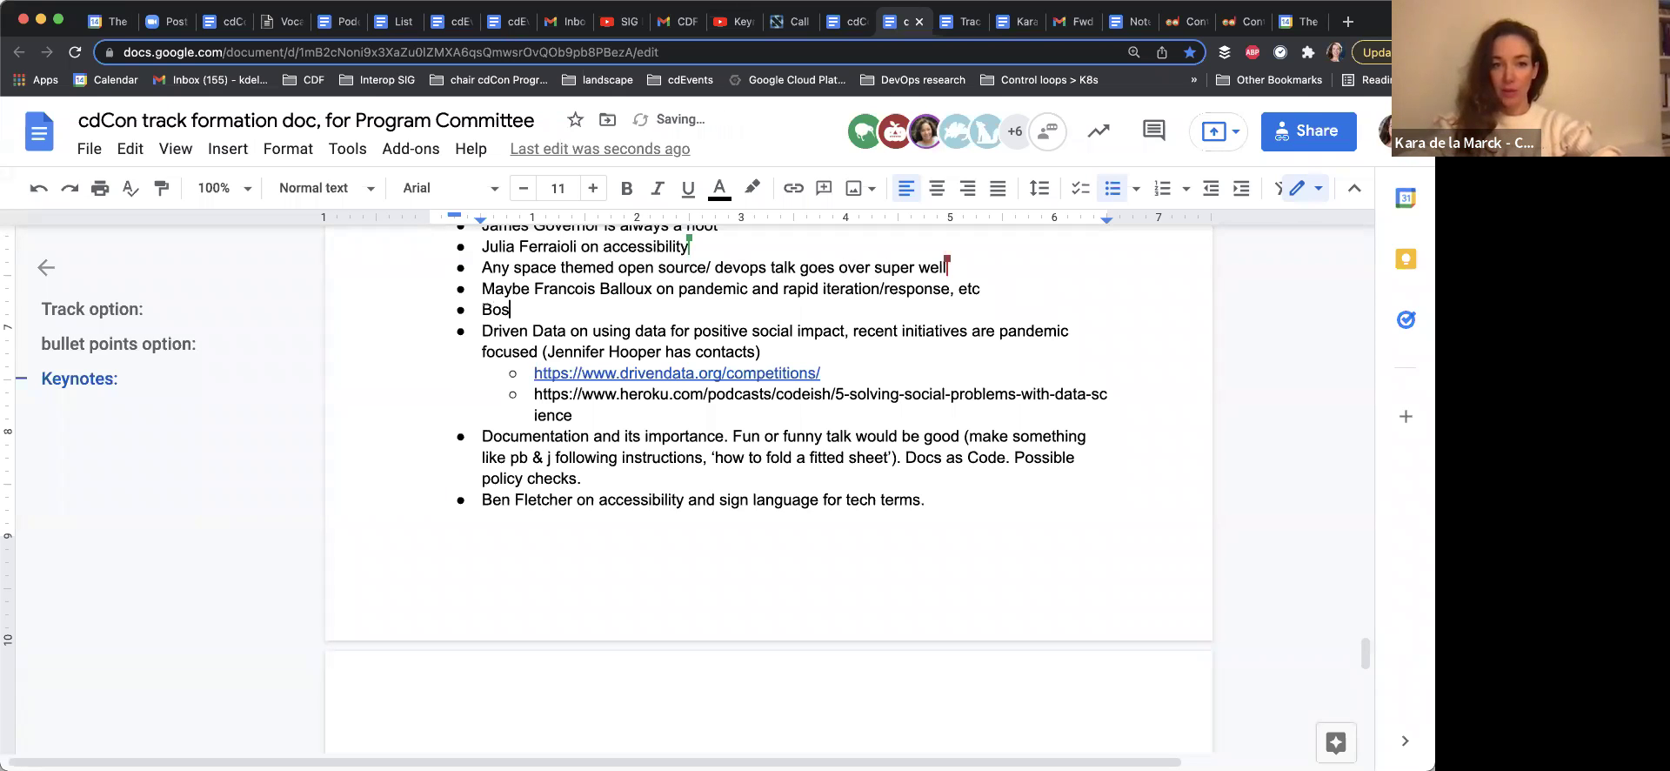
pyautogui.write('ton An')
pyautogui.write('ytics')
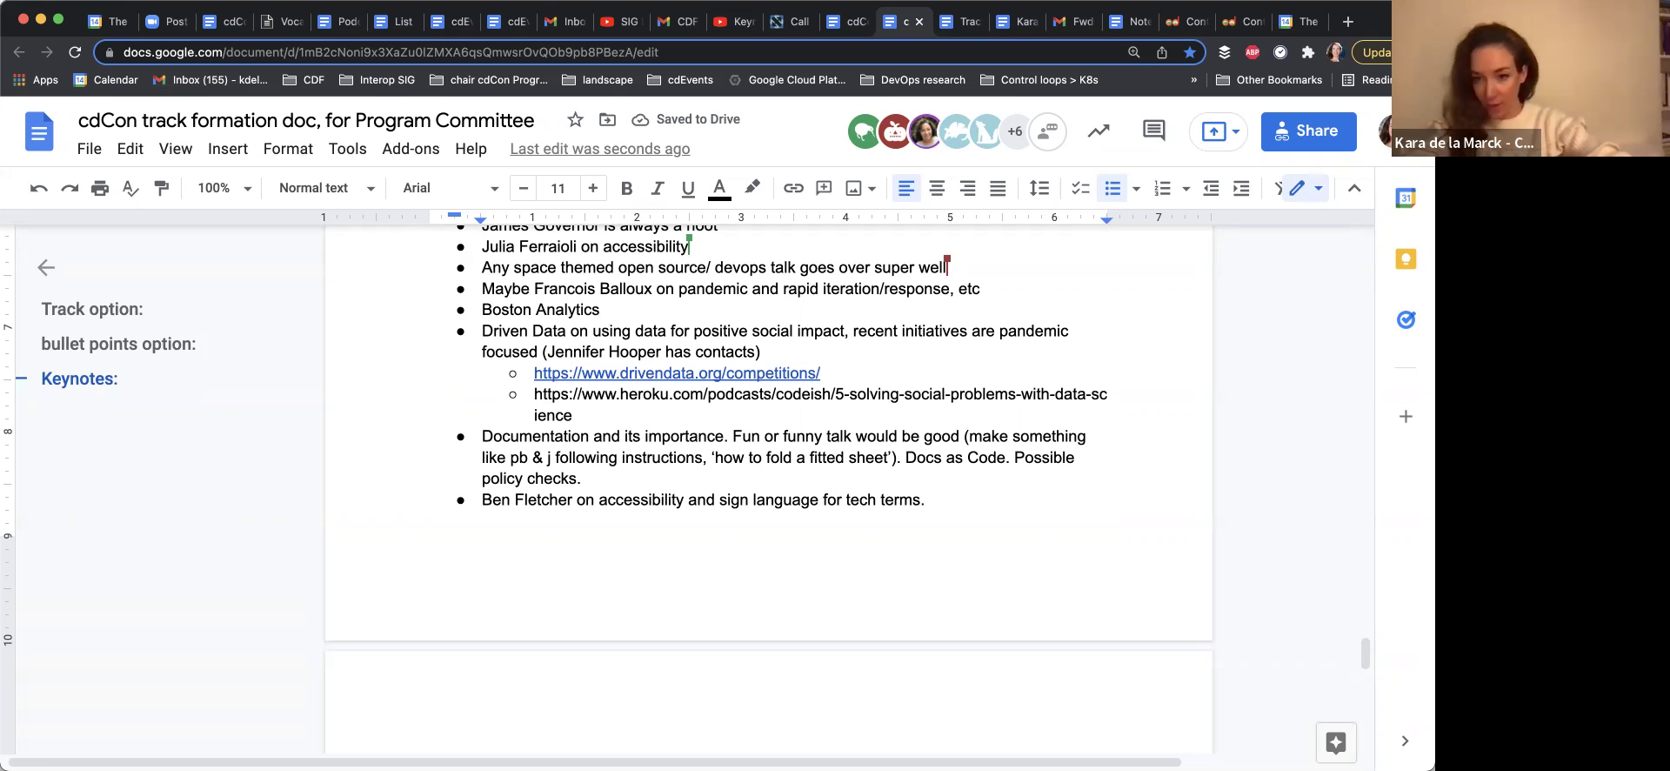
pyautogui.write('--')
pyautogui.press('BackSpace')
pyautogui.press('BackSpace')
pyautogui.press('BackSpace')
pyautogui.press('BackSpace')
pyautogui.press('BackSpace')
pyautogui.press('BackSpace')
pyautogui.press('BackSpace')
pyautogui.press('BackSpace')
pyautogui.press('BackSpace')
pyautogui.press('BackSpace')
pyautogui.press('BackSpace')
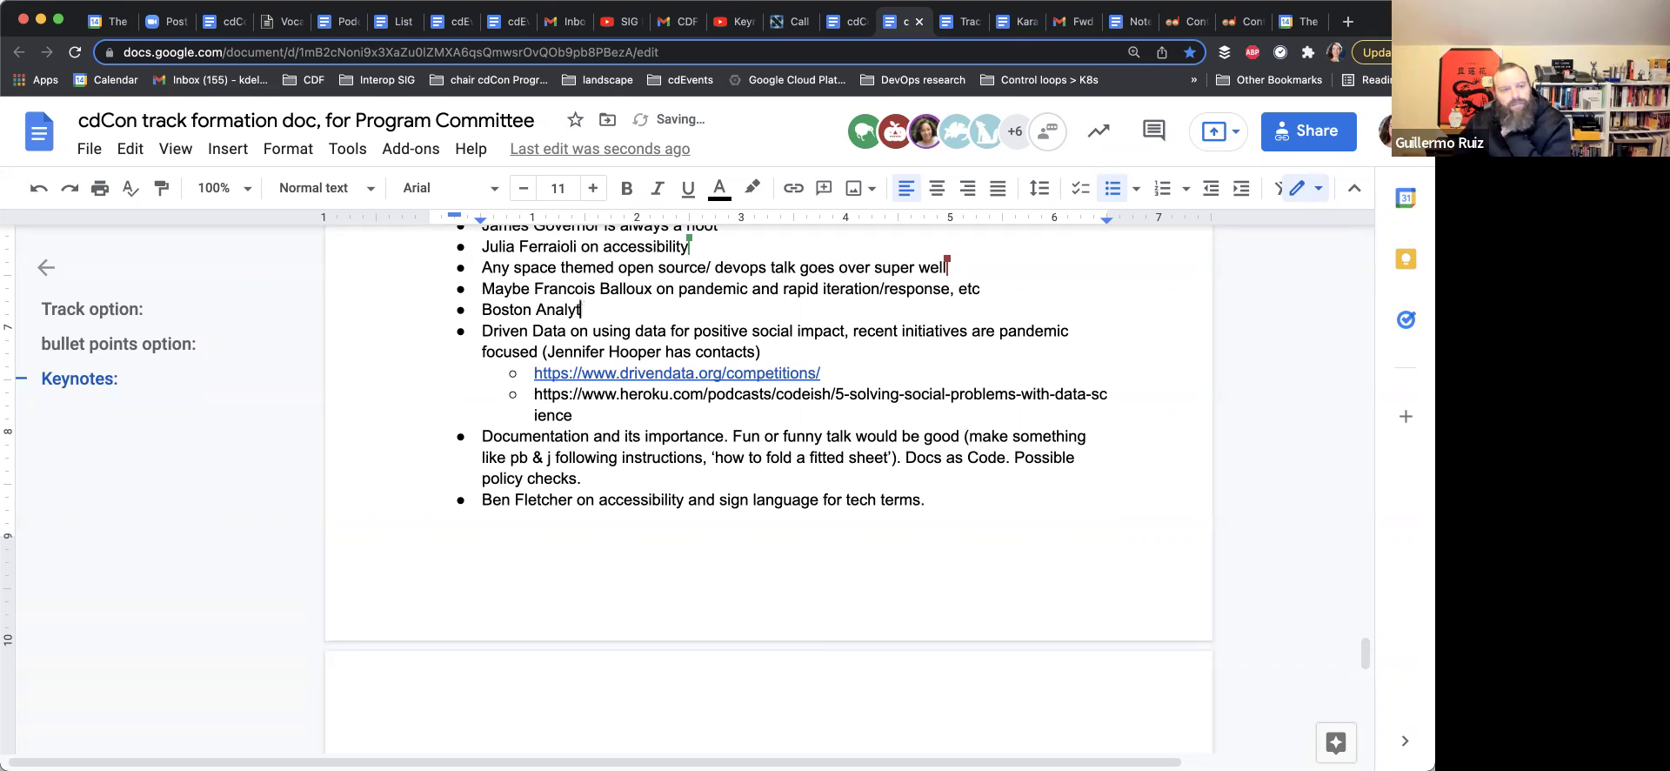
pyautogui.press('BackSpace')
pyautogui.write('D')
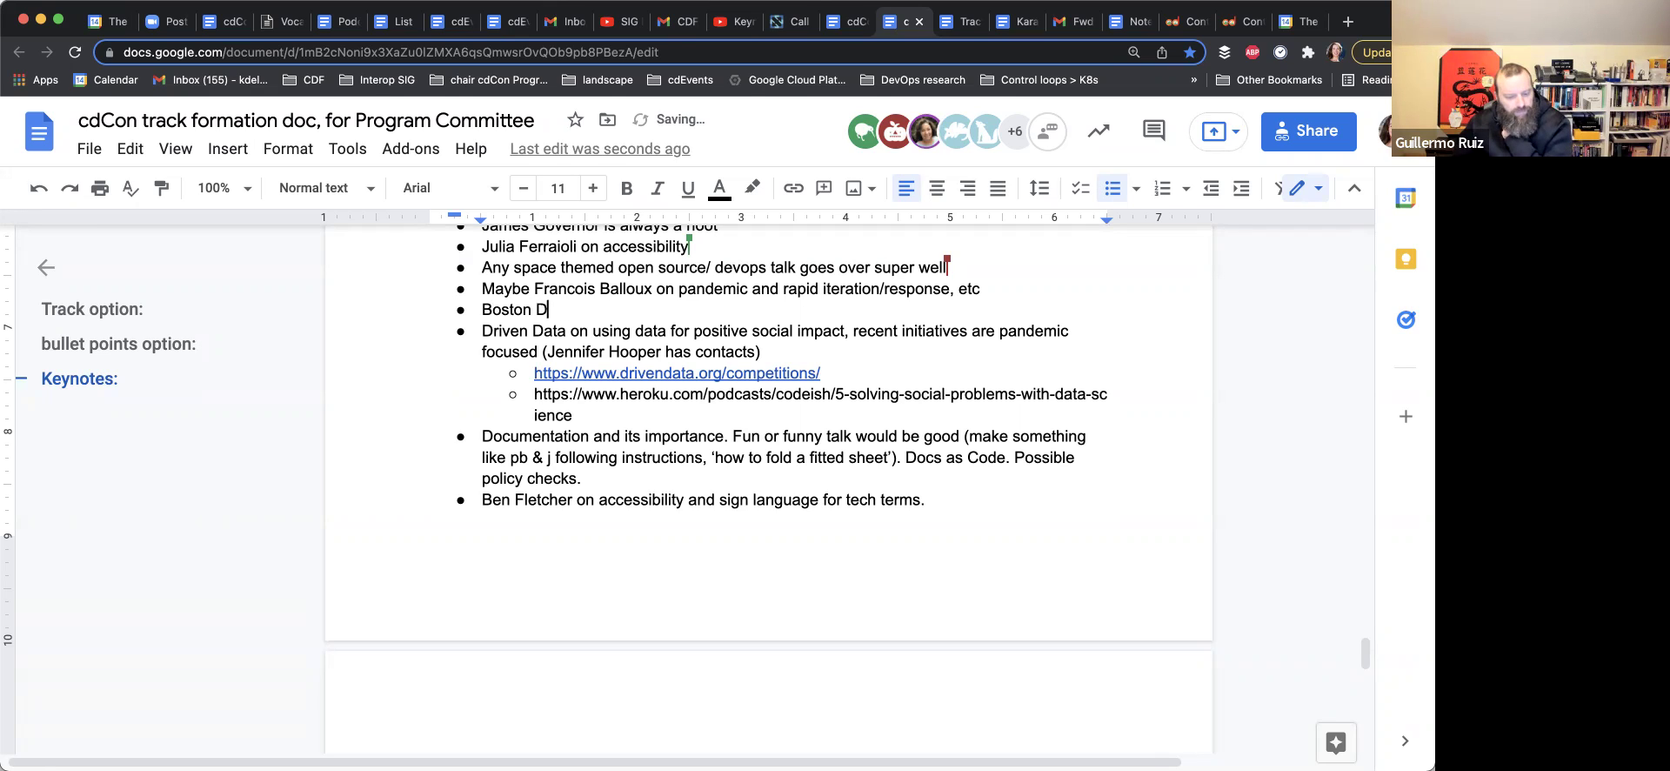
pyautogui.write('ynamics')
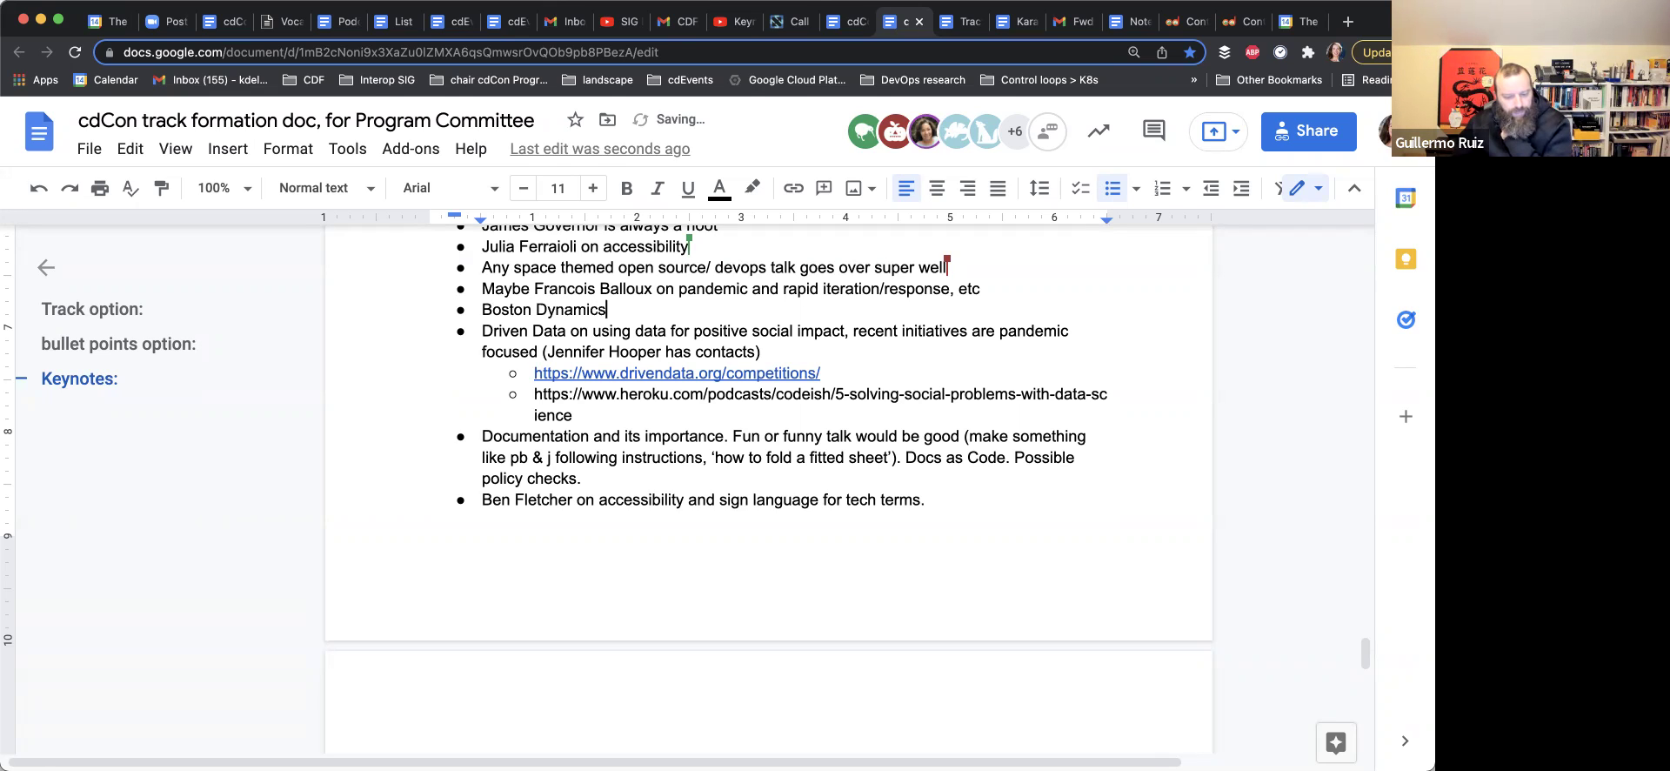
pyautogui.write(' -- G')
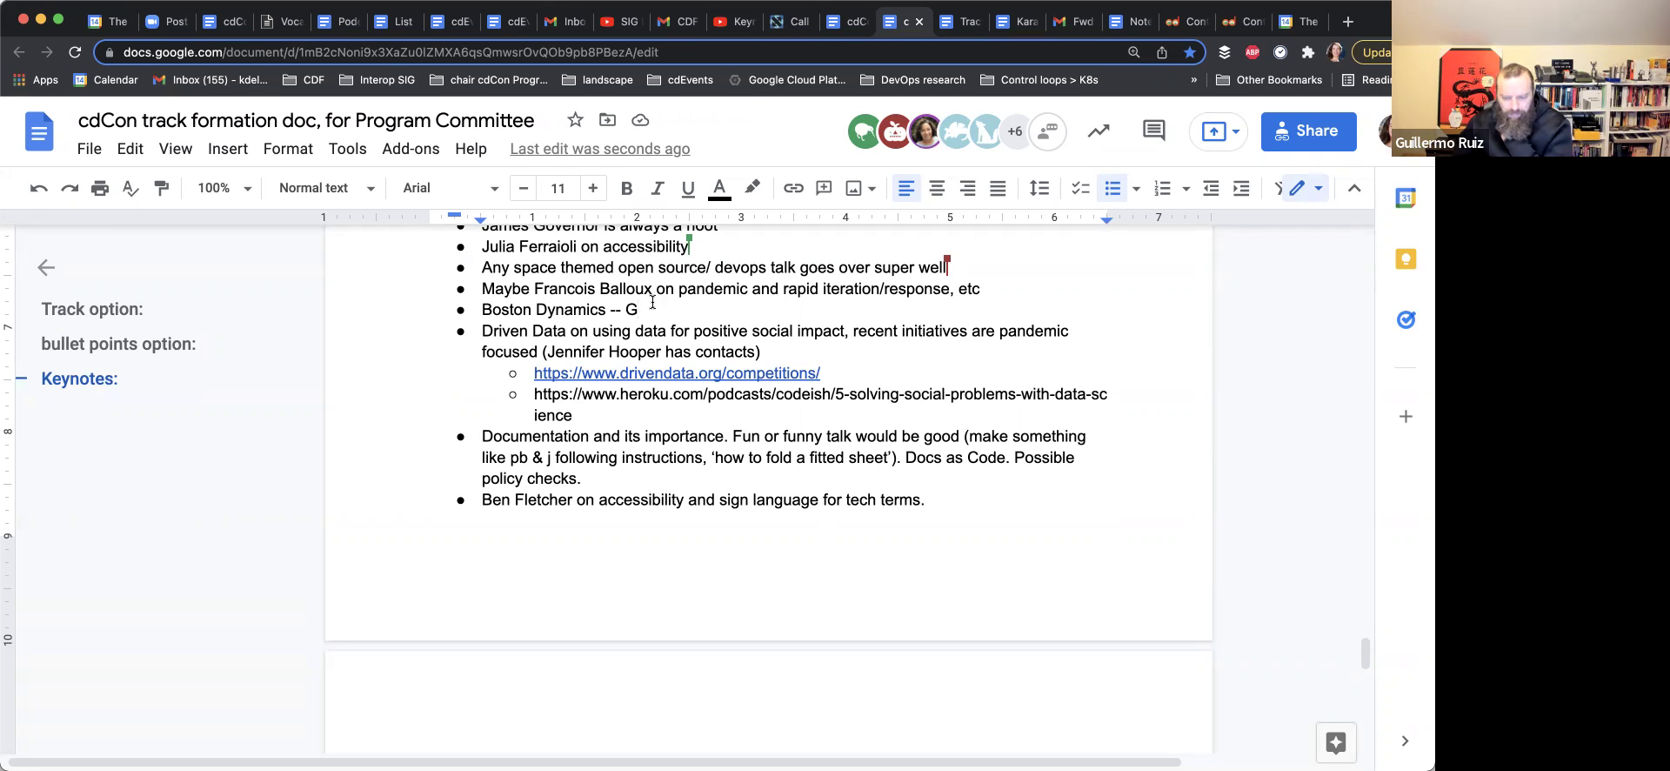
# - Continue the Boston Dynamics bullet with 'have contacts (would be so fun to have a robot, but also a talk on ML or AI Ops)'
pyautogui.press('BackSpace')
pyautogui.write('have contacts')
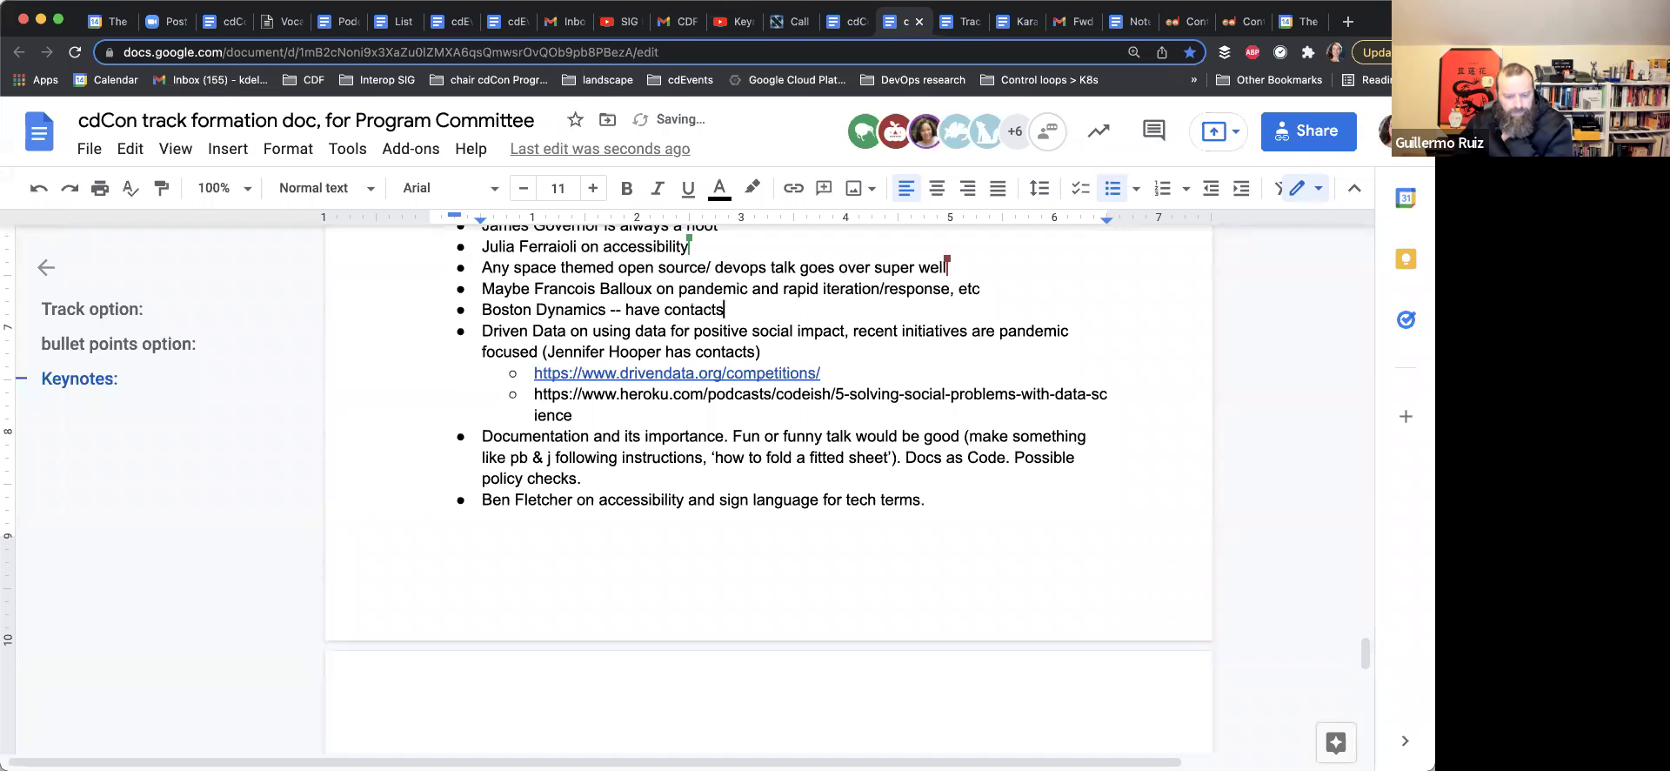
pyautogui.write(' (would be so fun to h')
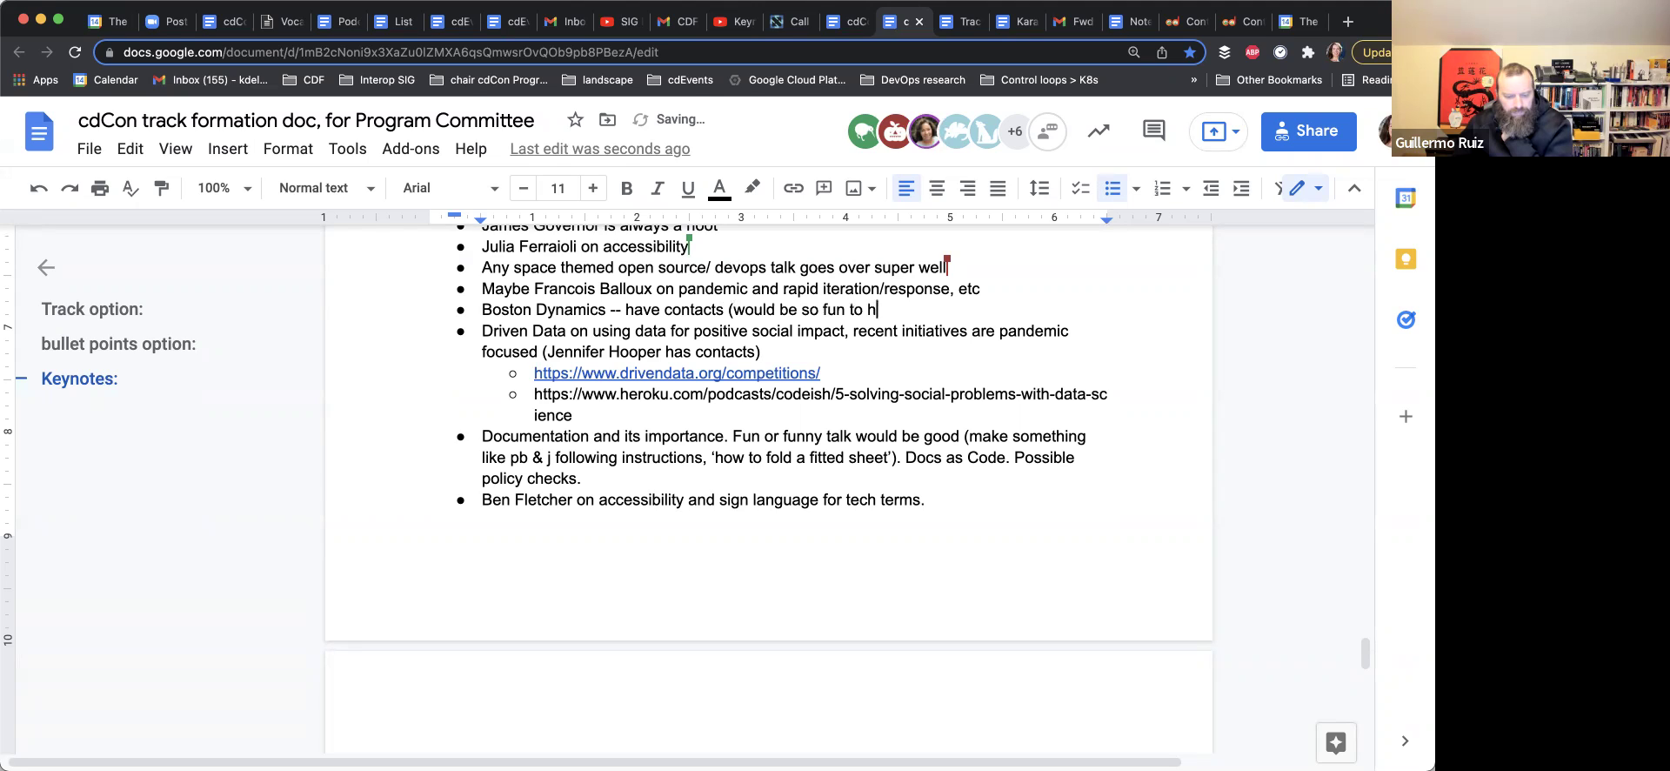
pyautogui.write('ave a robot, but also a t')
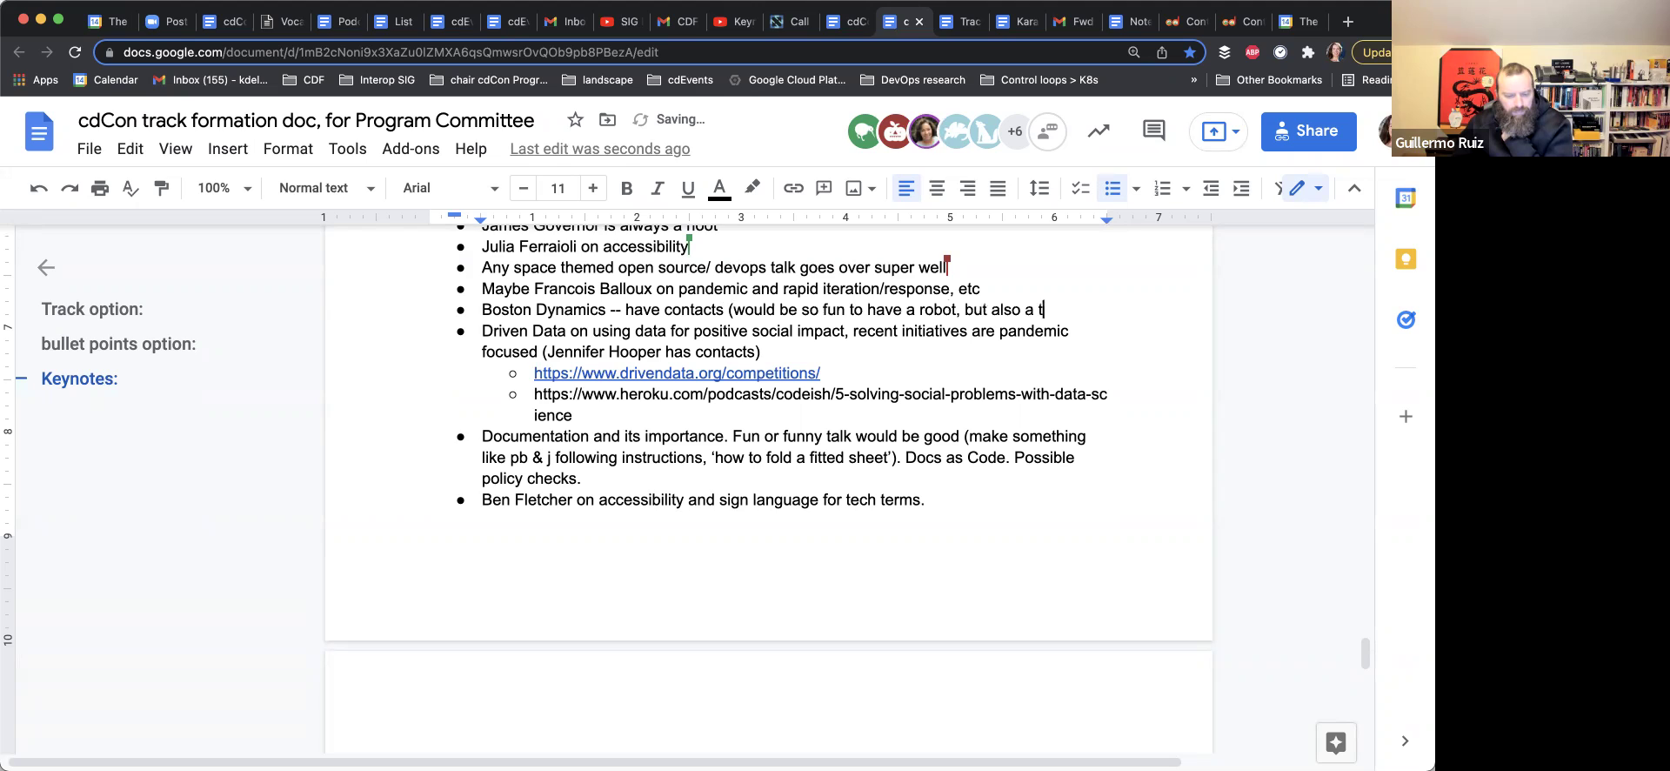
pyautogui.write('alk on ML or AI ')
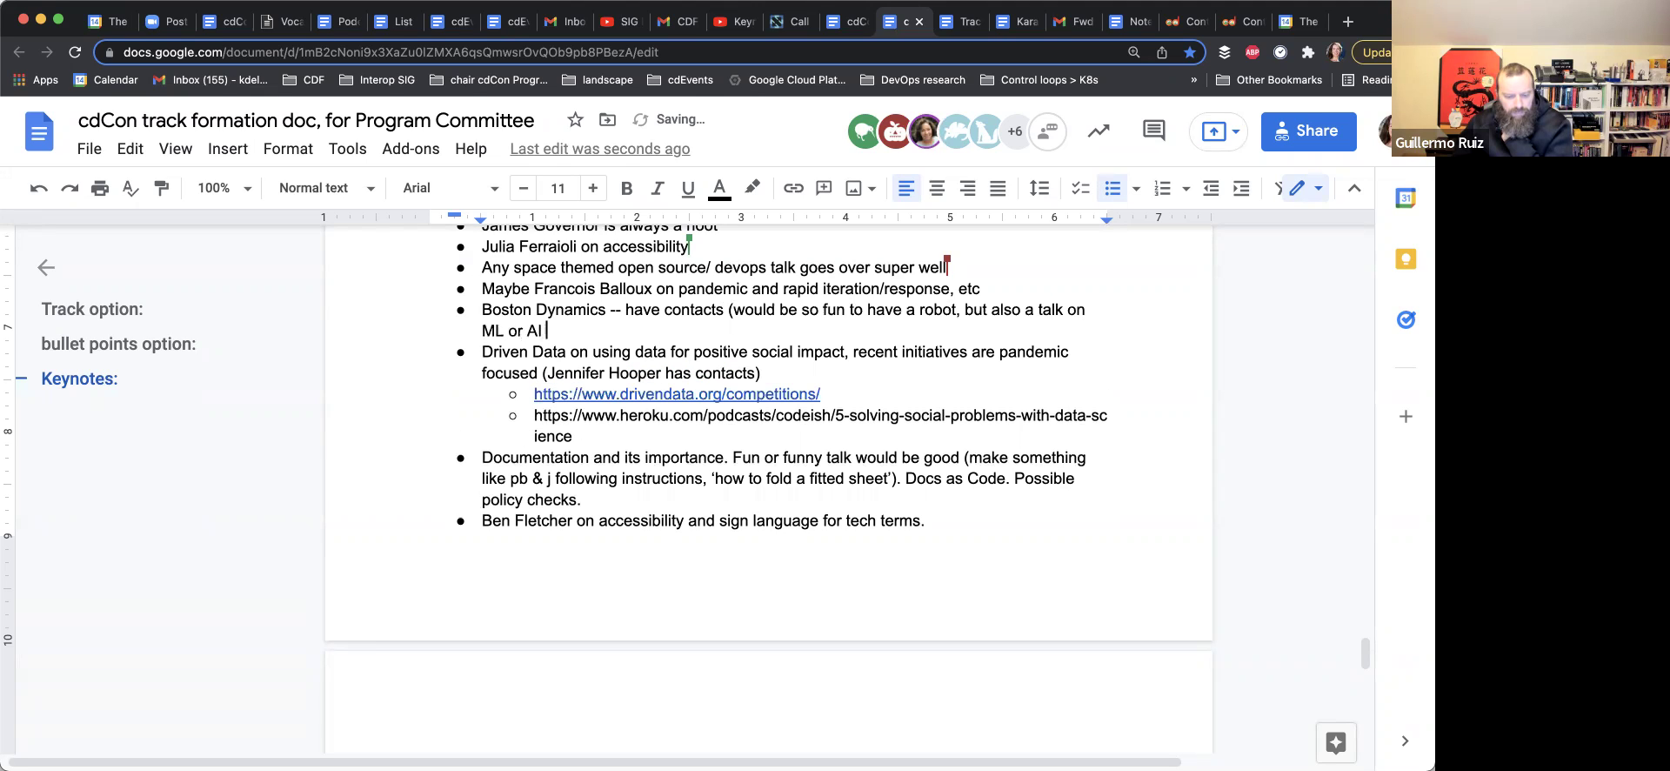
pyautogui.write('Ops)')
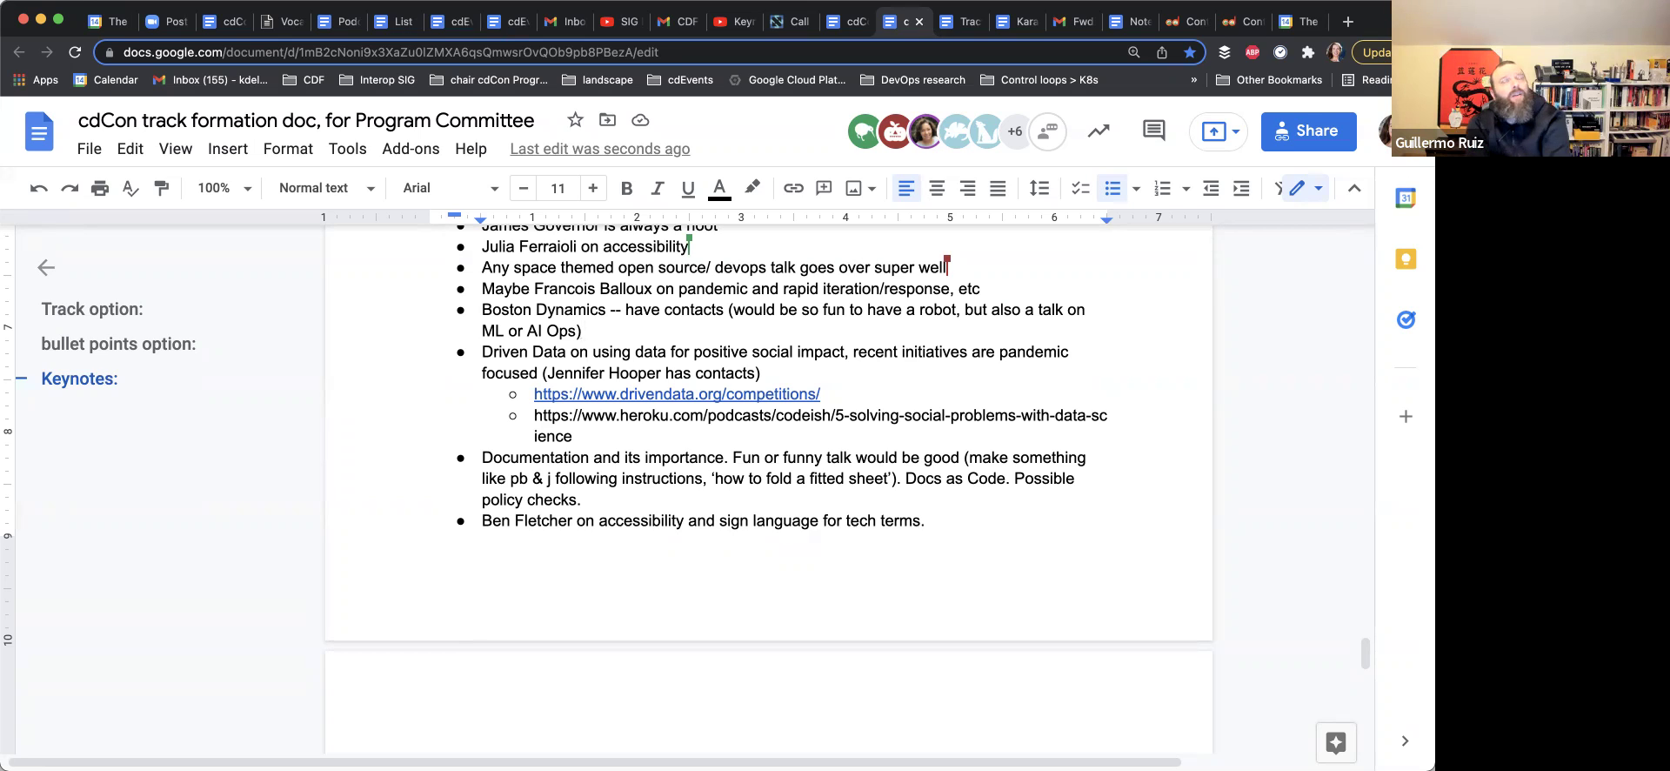
# - After 'ML or AI Ops)', add a comma and a colleague's full name
pyautogui.write(', F')
pyautogui.press('BackSpace')
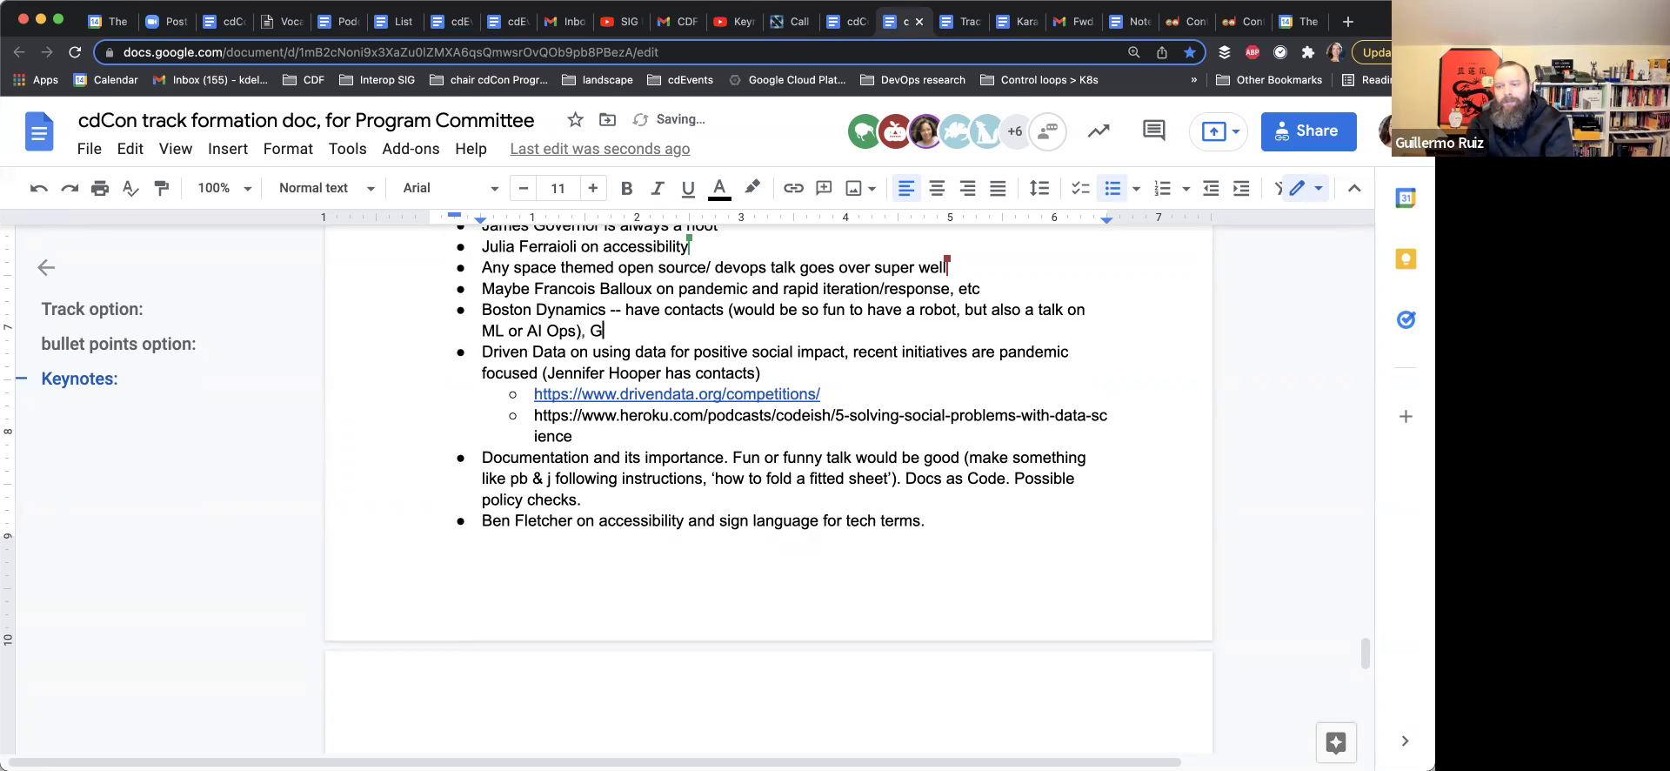
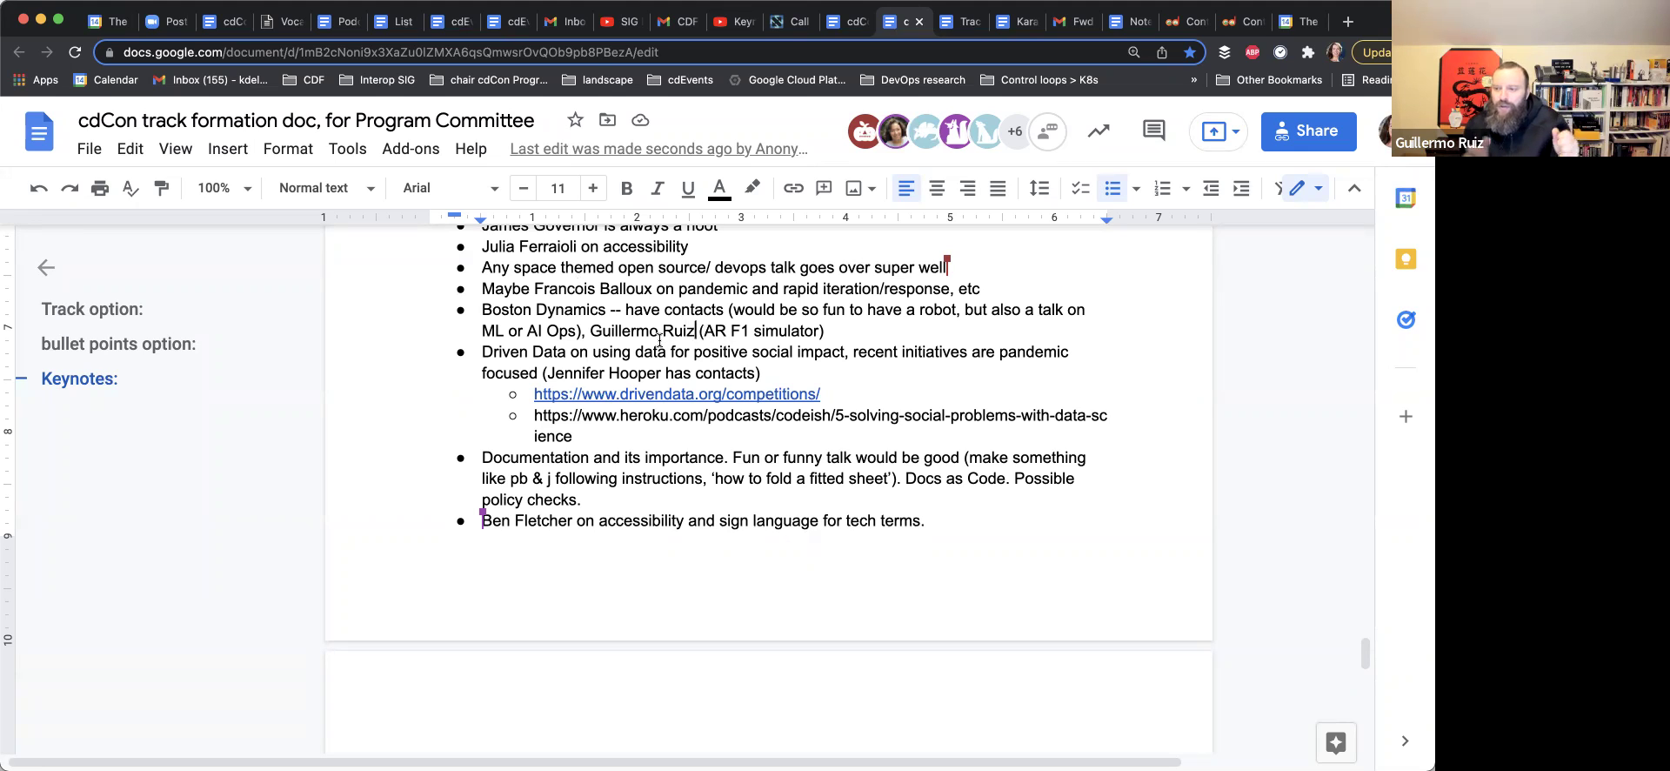
# - Expand the note: the colleague has worked on the AR F1 simulator, great fun in augmented reality
pyautogui.click(705, 330)
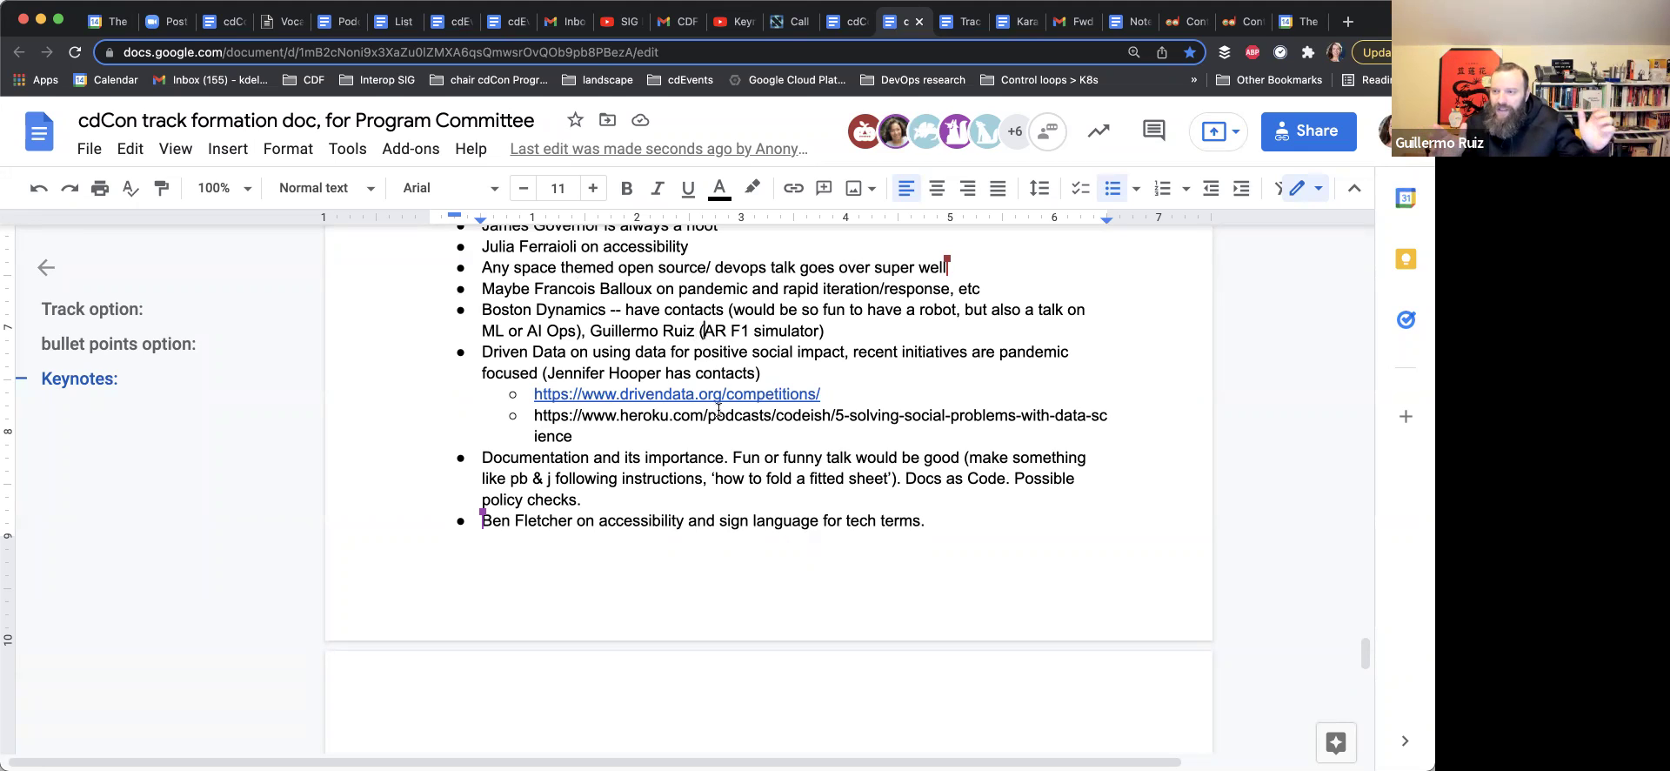
pyautogui.write('Also, ')
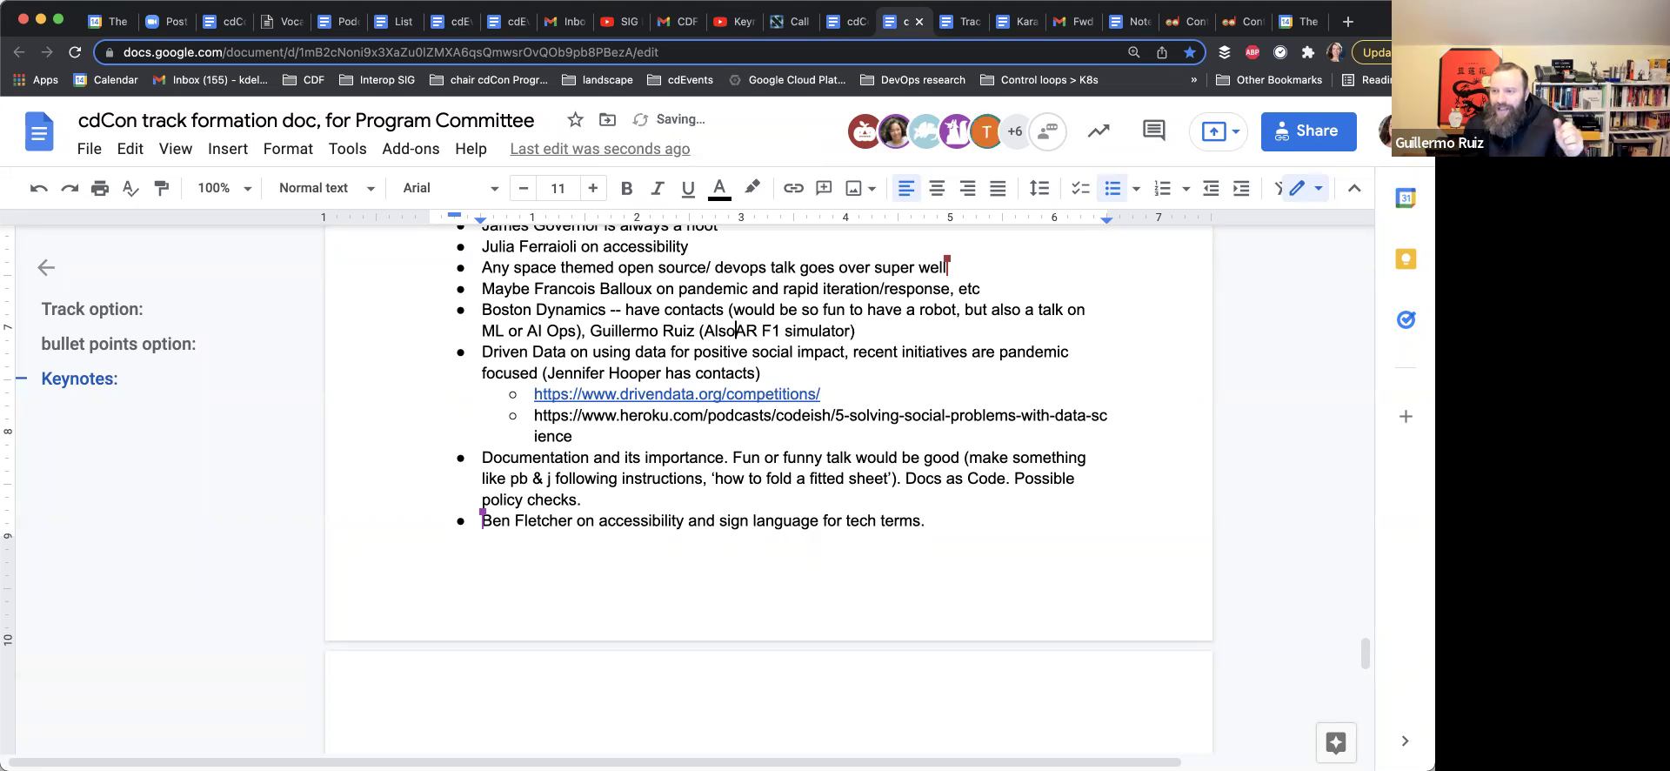
pyautogui.write('Guillermo')
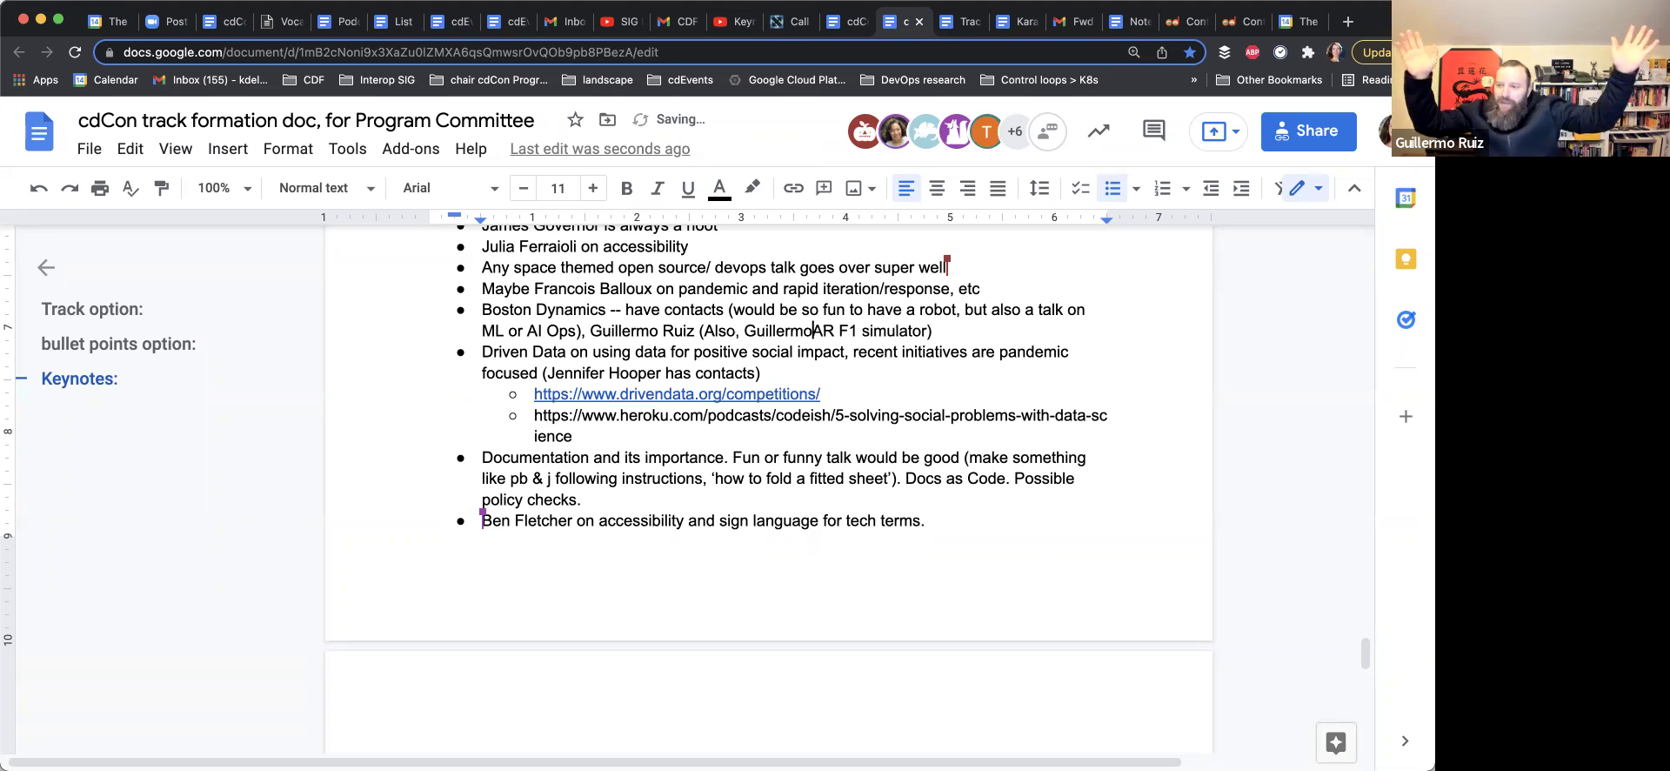
pyautogui.write(' has worked on')
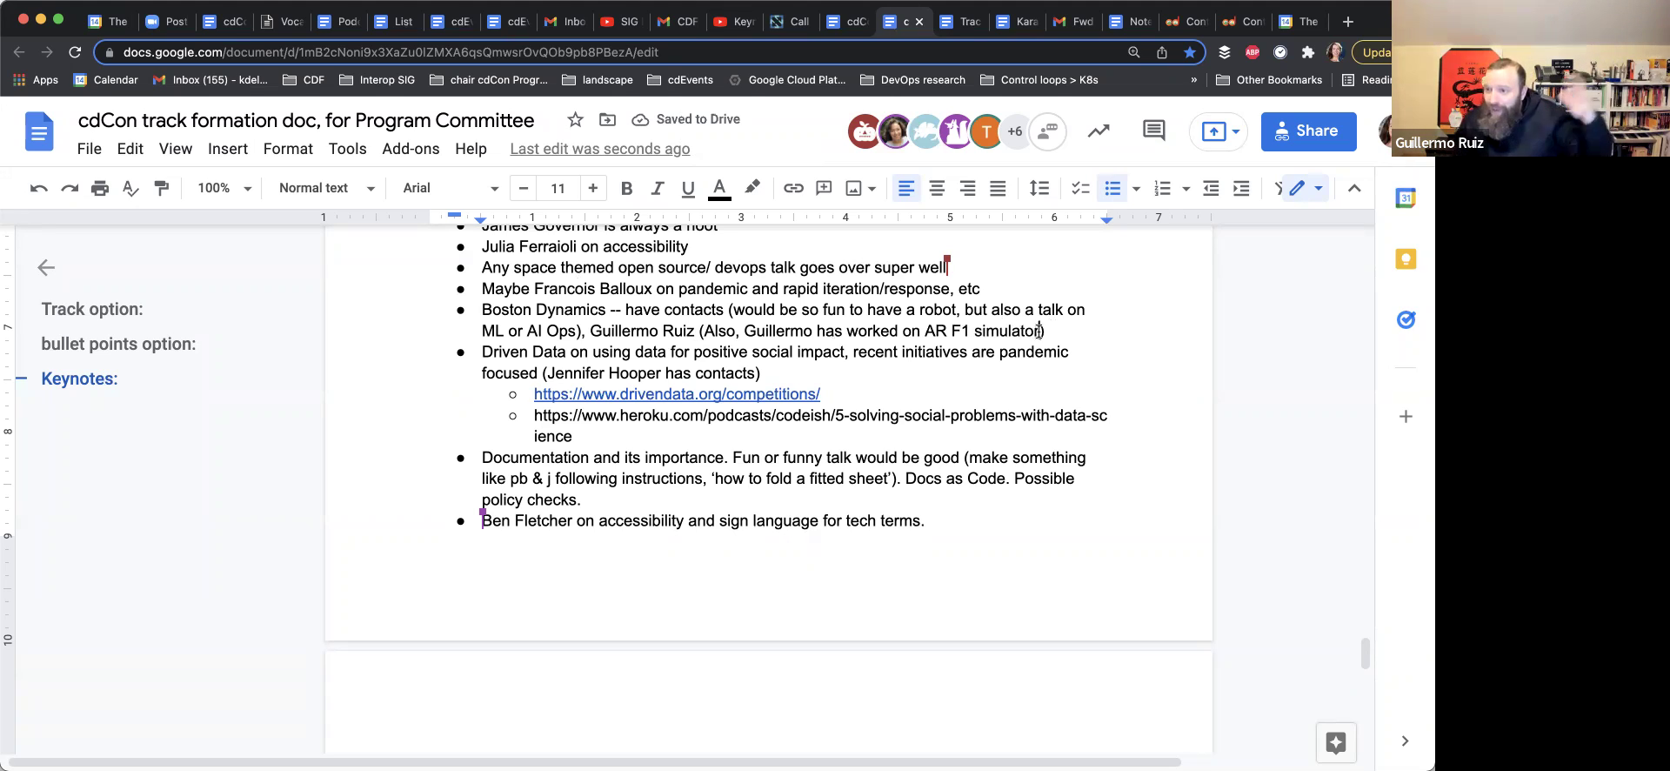
pyautogui.click(1039, 331)
pyautogui.write(', great fu')
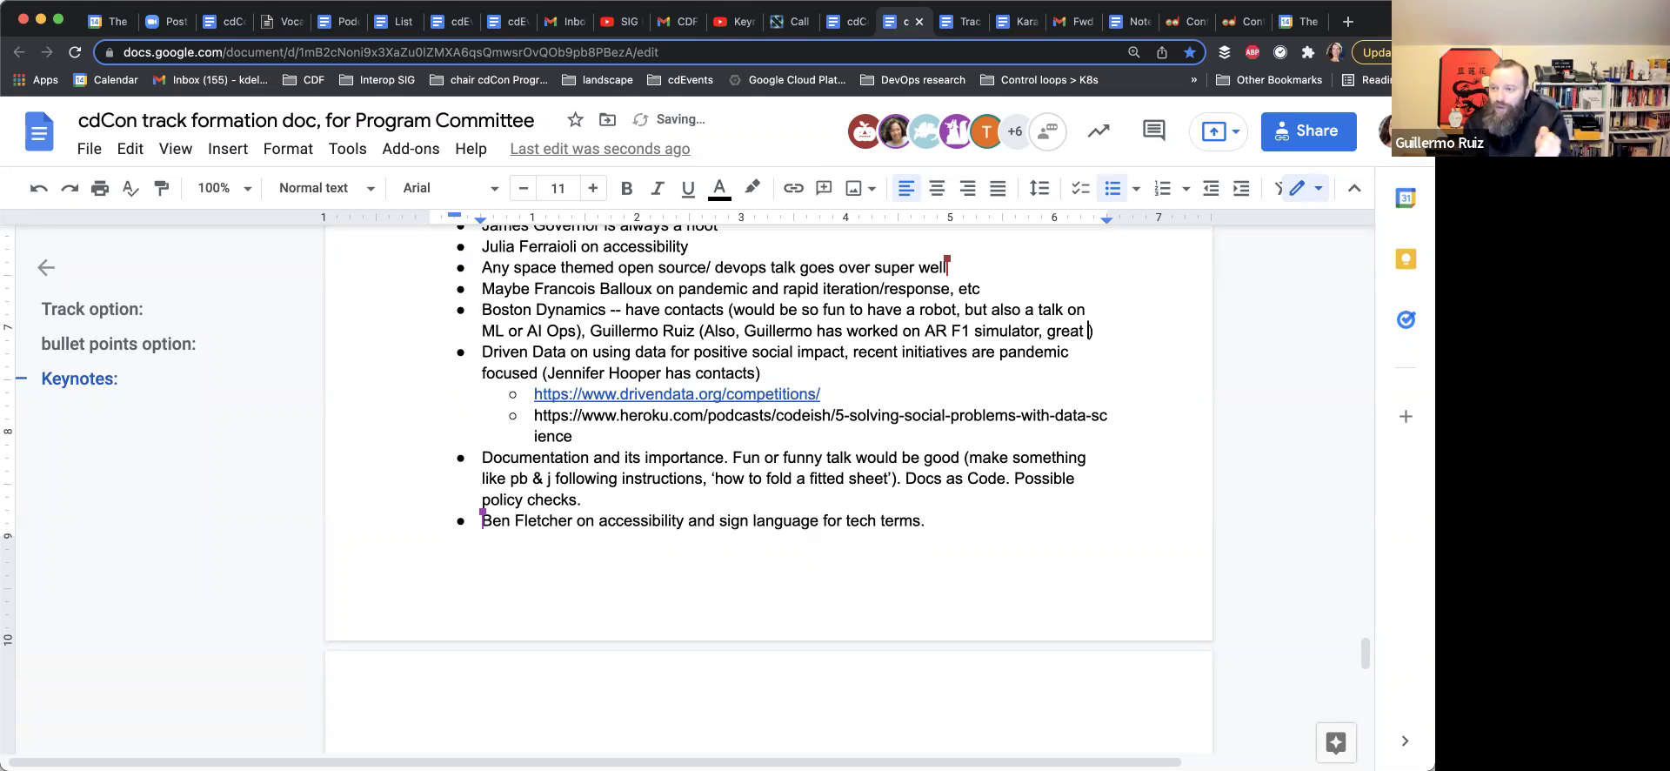
pyautogui.write('n ')
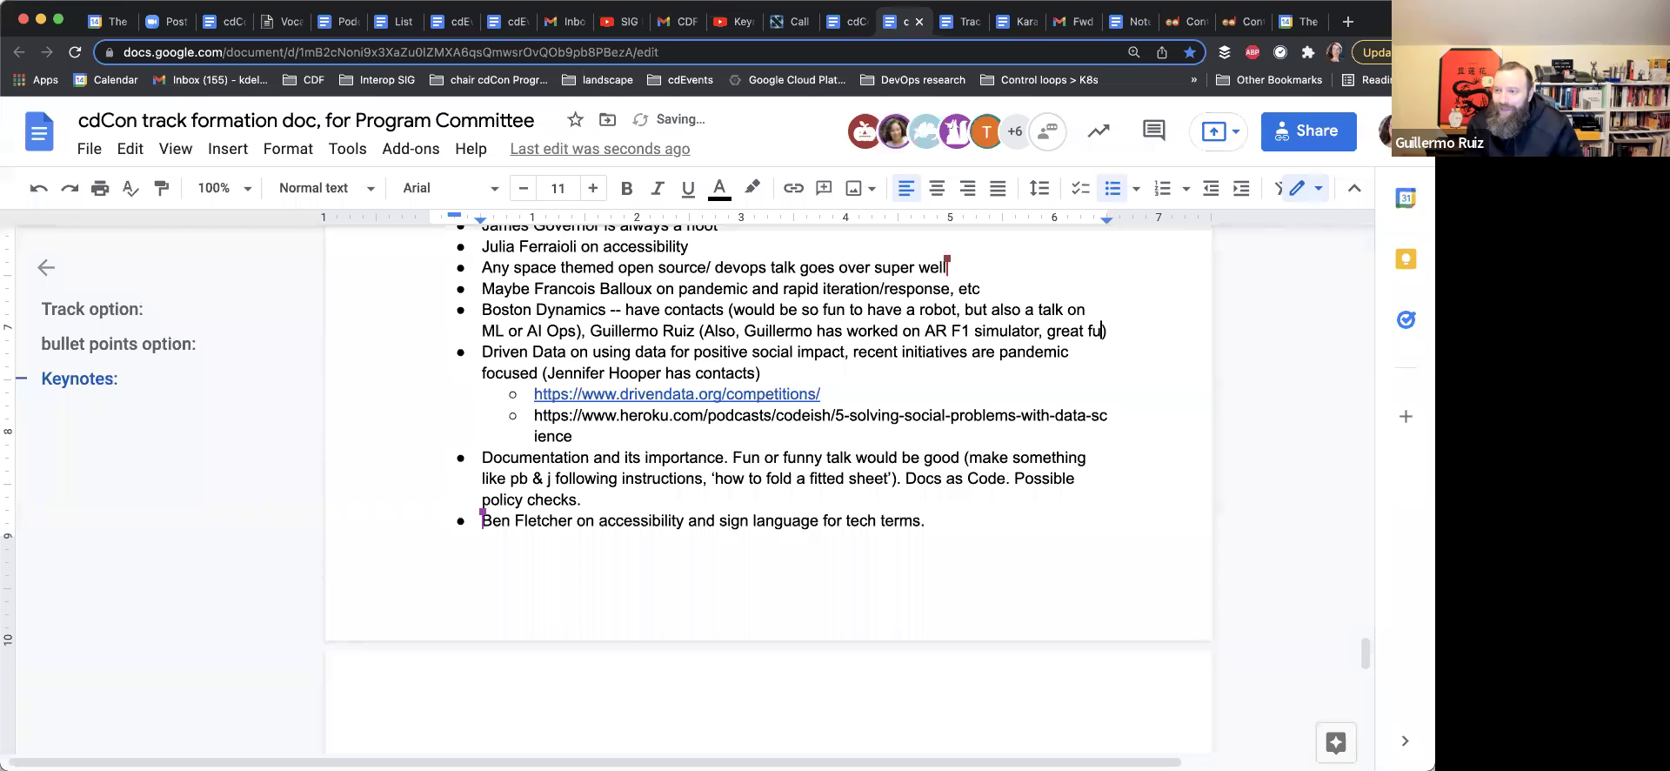
pyautogui.write('to ')
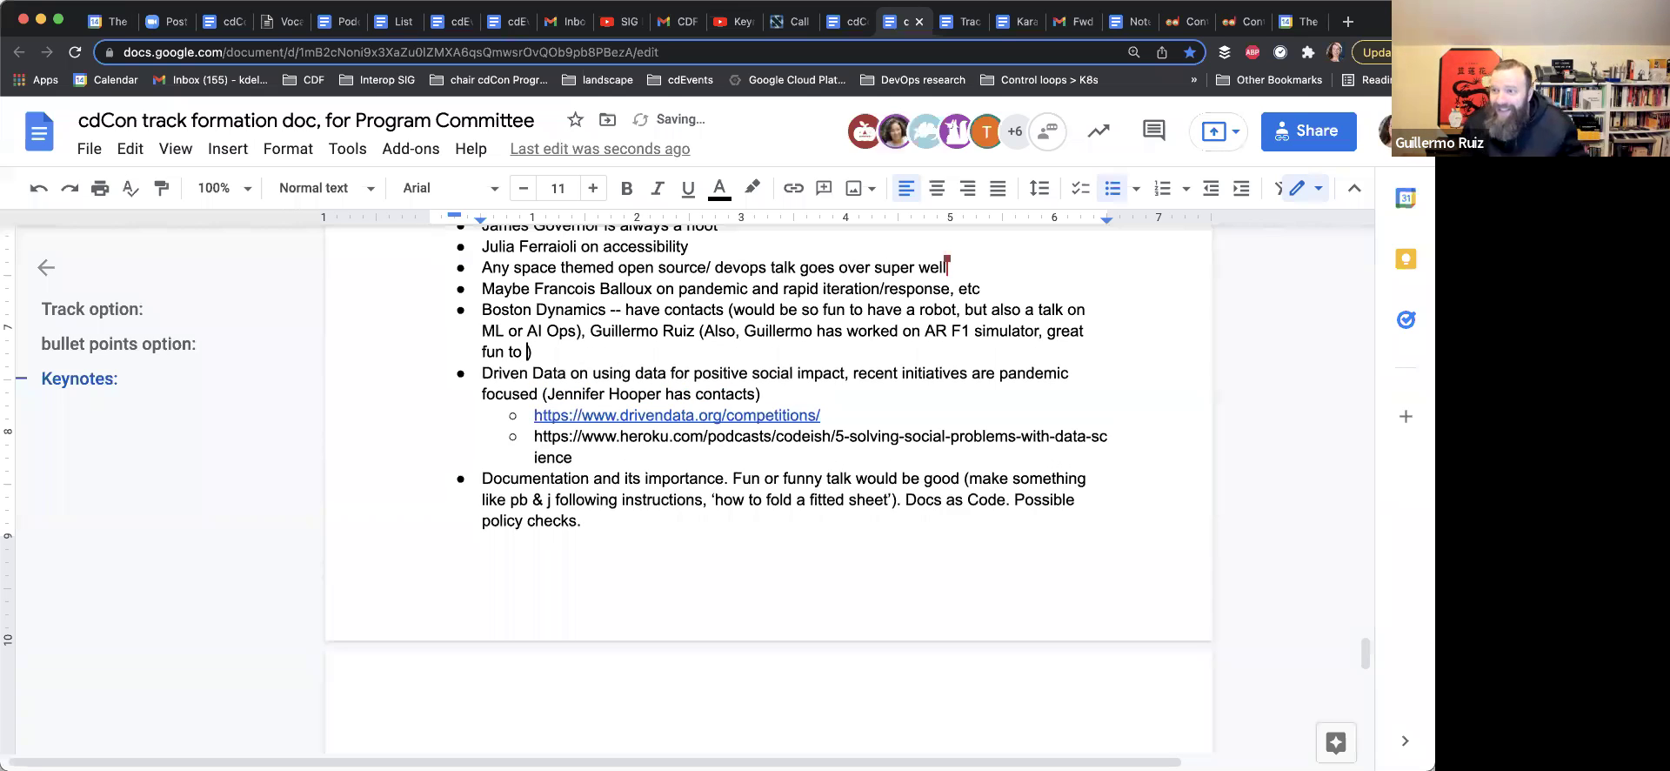
pyautogui.write('be in ')
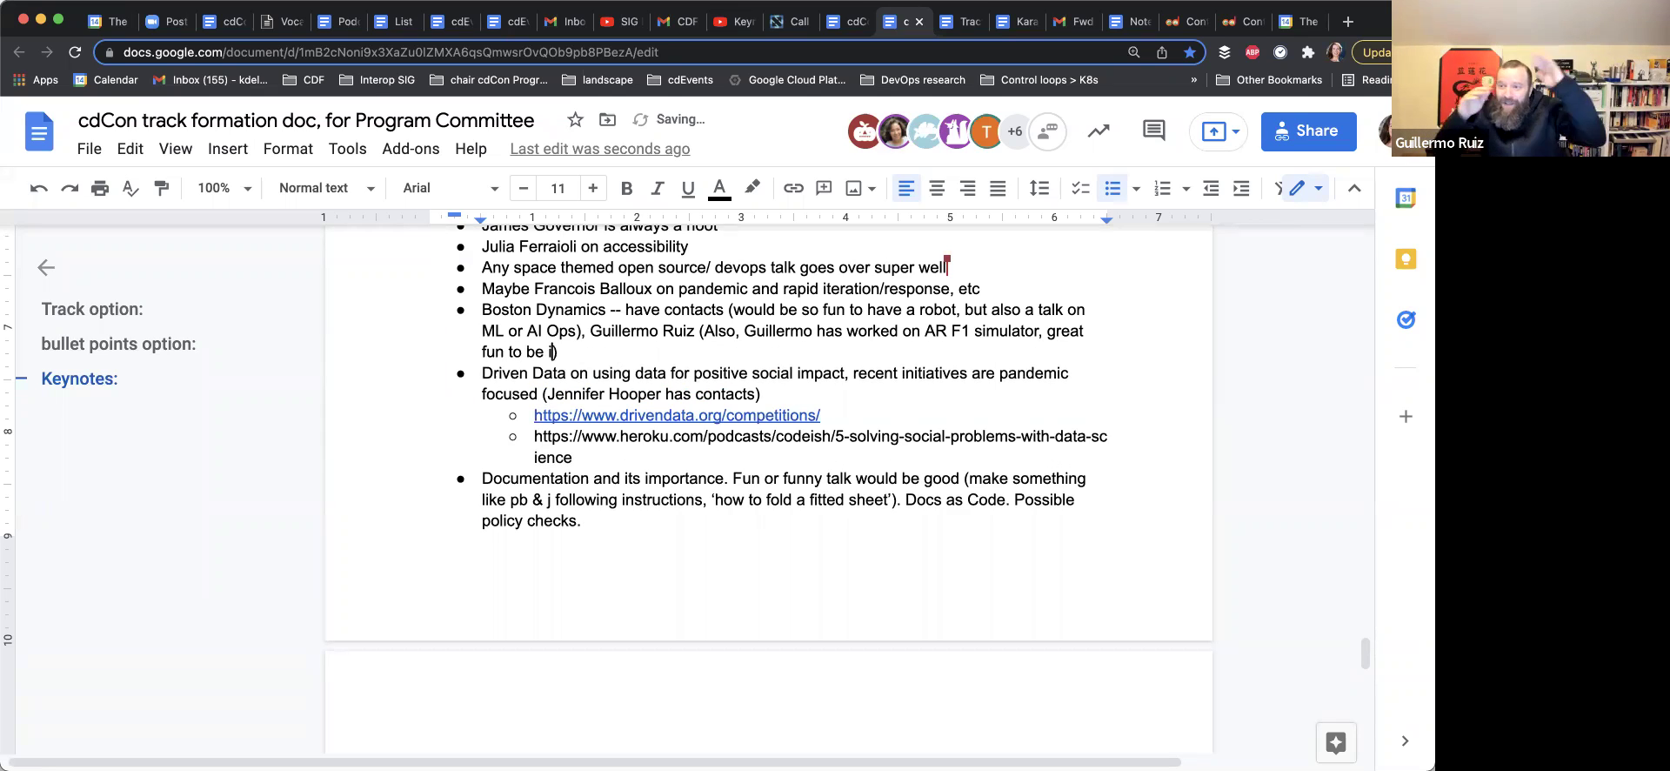
pyautogui.write('the augmen')
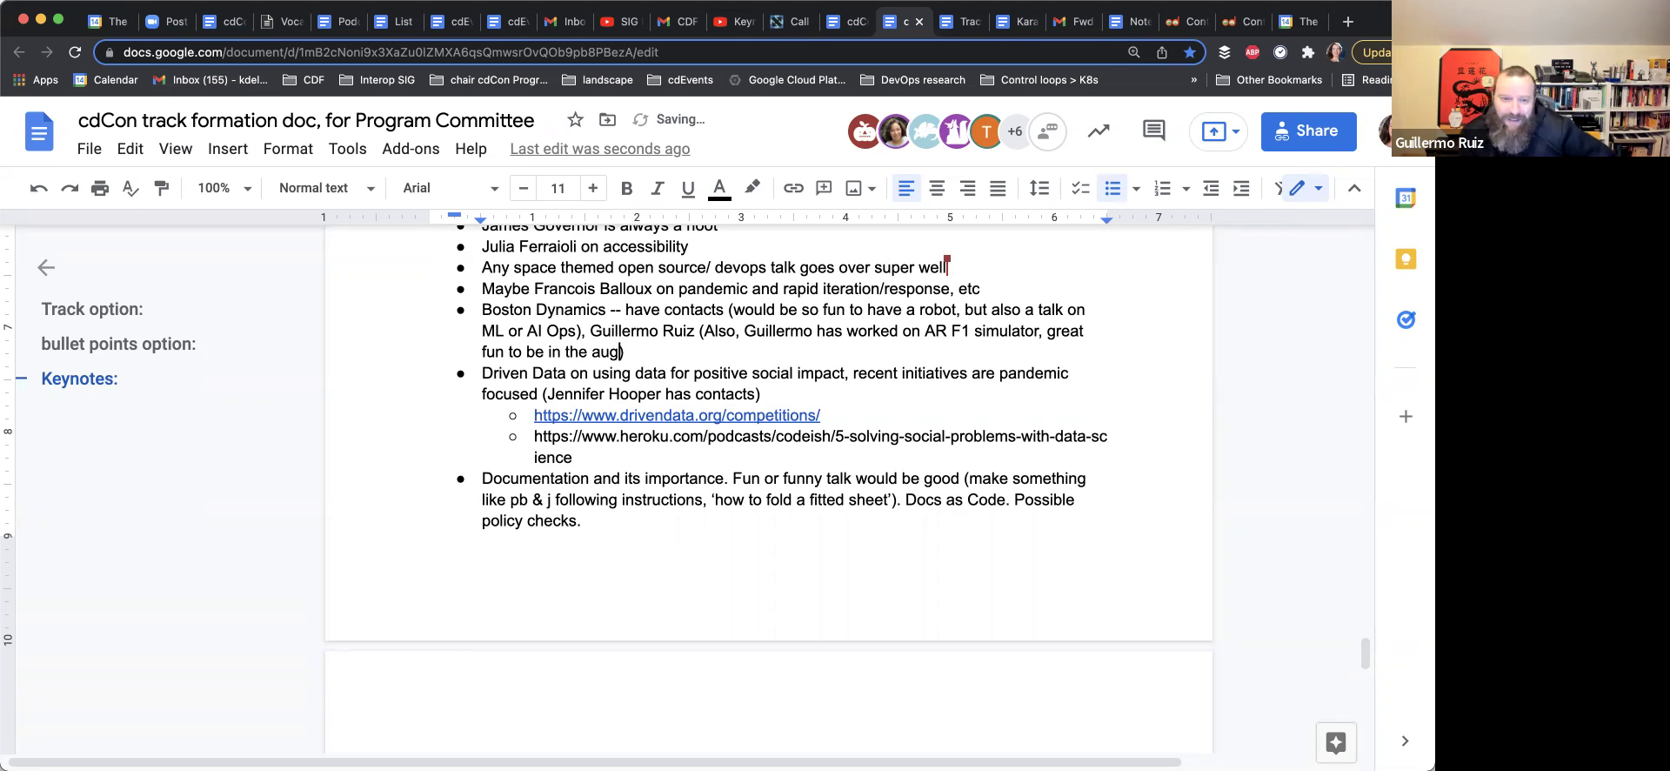
pyautogui.write('ted reality wo')
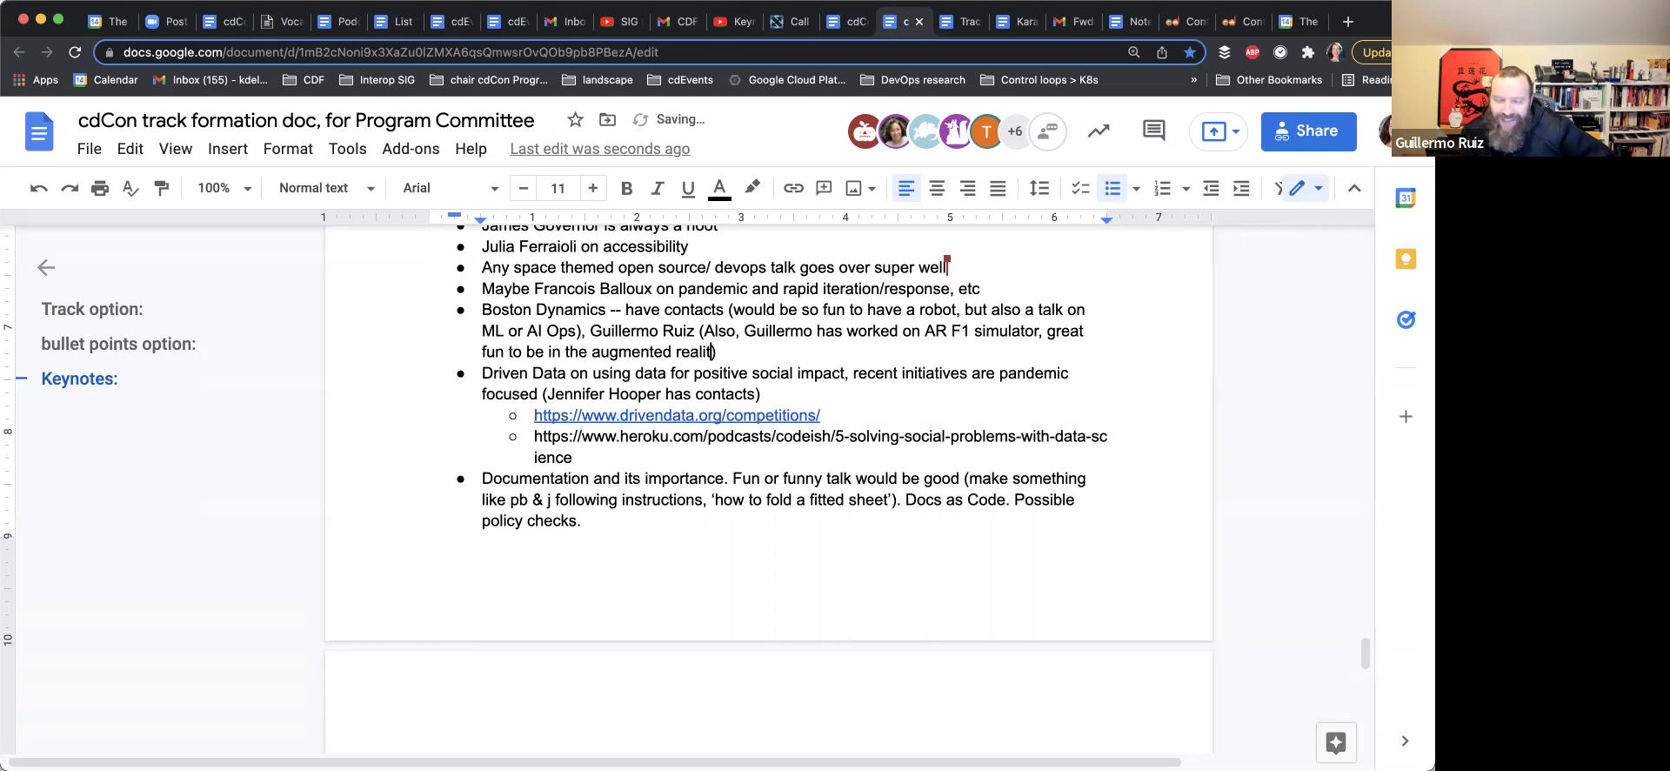
pyautogui.write('rld. C')
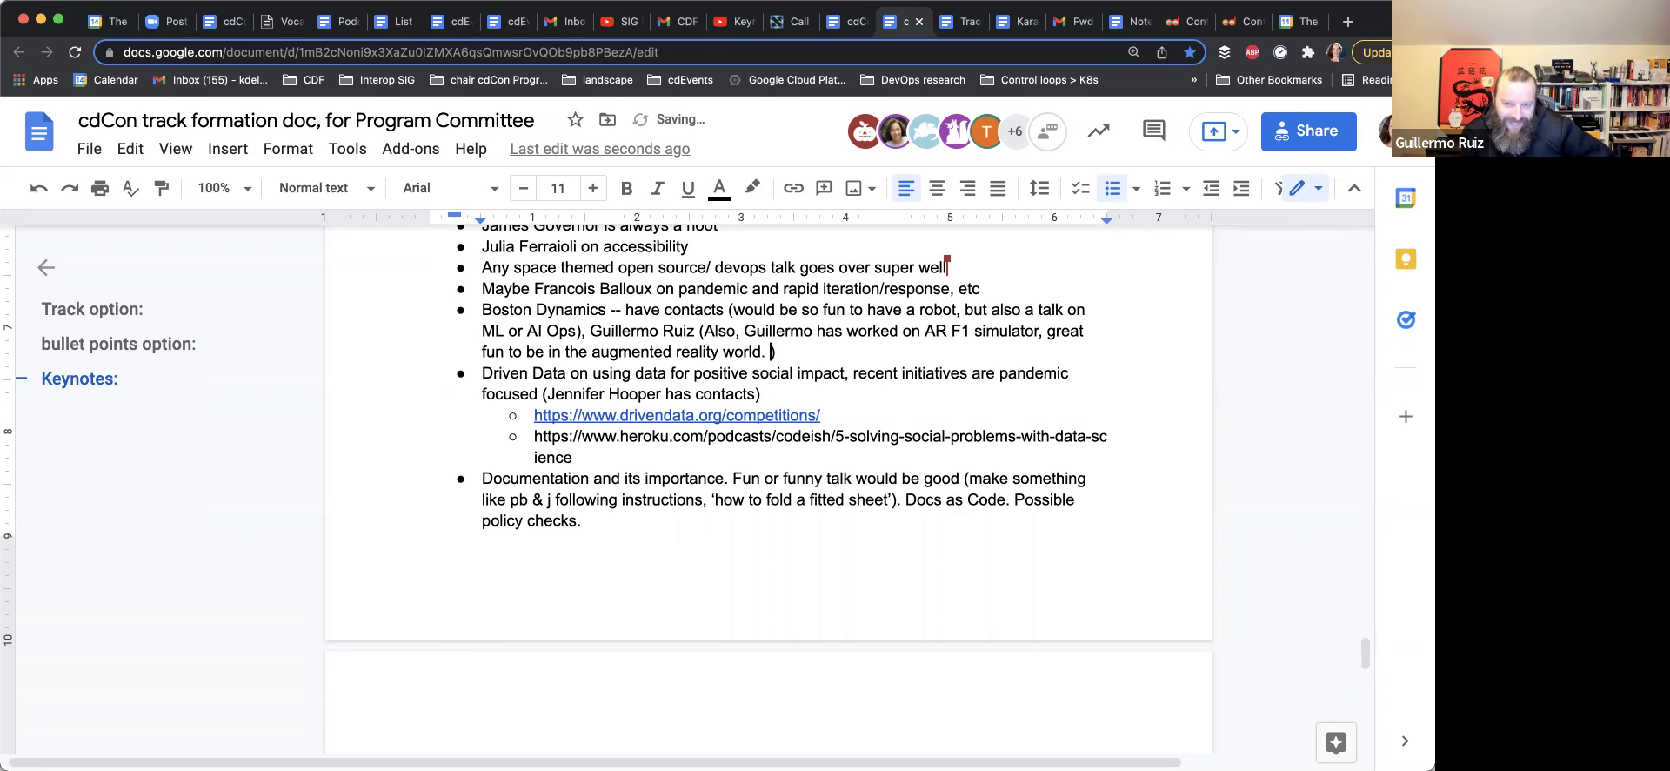
pyautogui.write('ould have ')
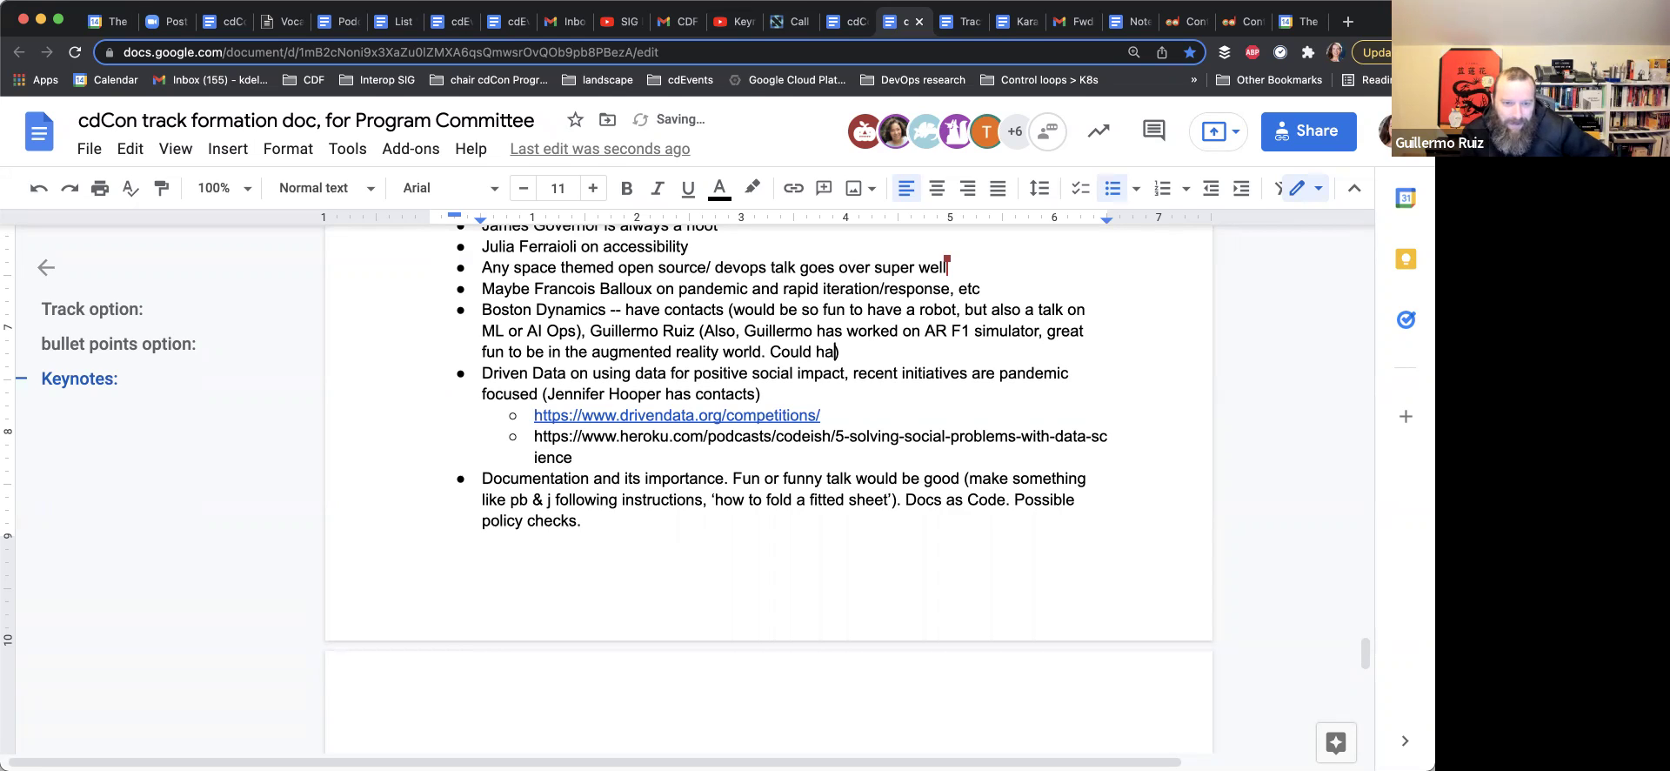
pyautogui.write('a')
# - End the note with 'Could have a demo booth, maybe attached to CDF booth to drive traffic.'
pyautogui.press('BackSpace')
pyautogui.press('BackSpace')
pyautogui.write('e a d')
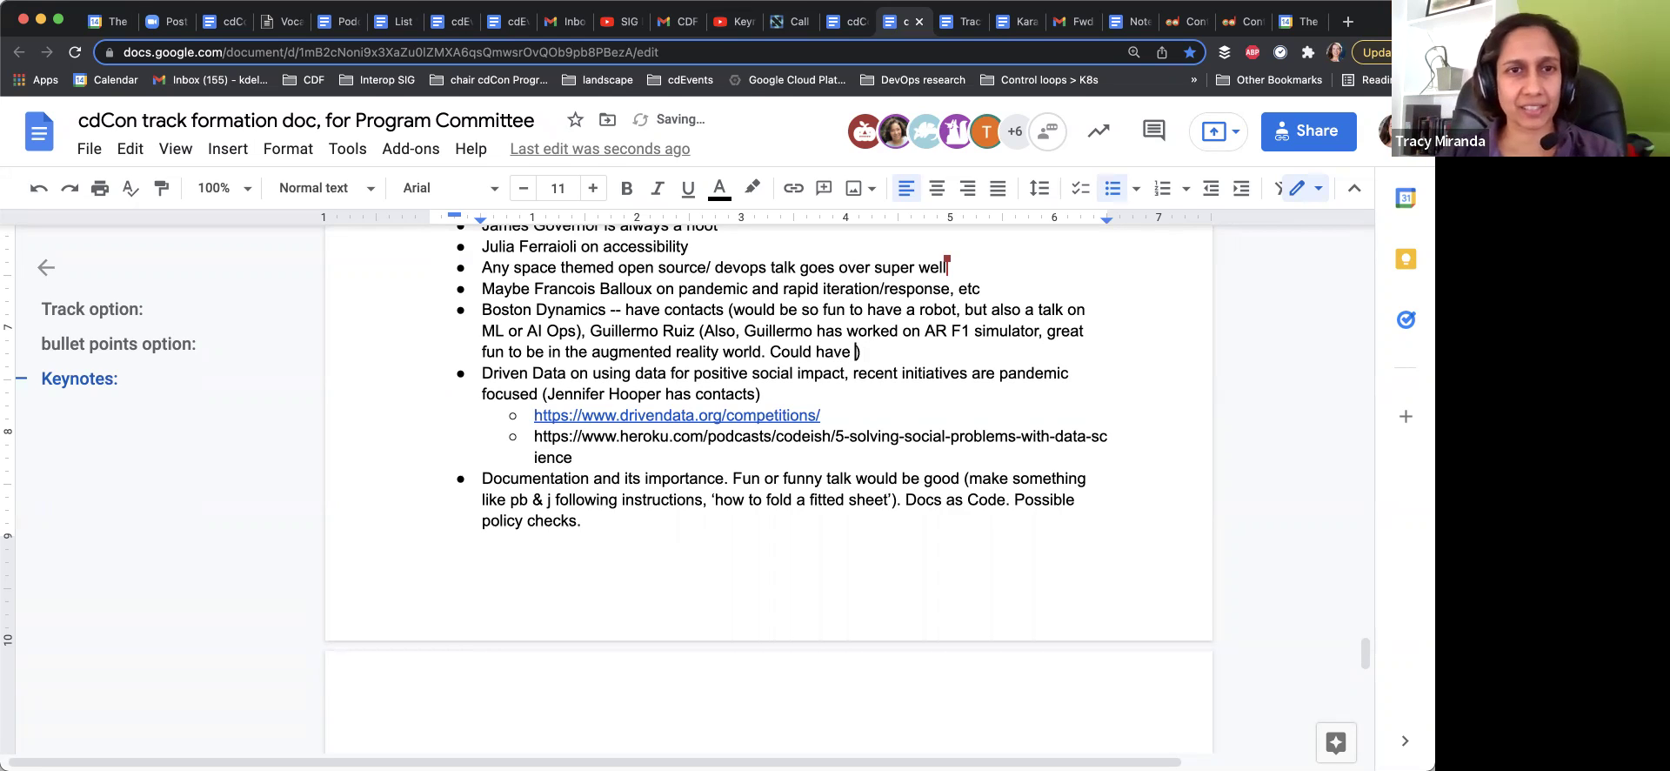
pyautogui.write('emo booth, maybe attached')
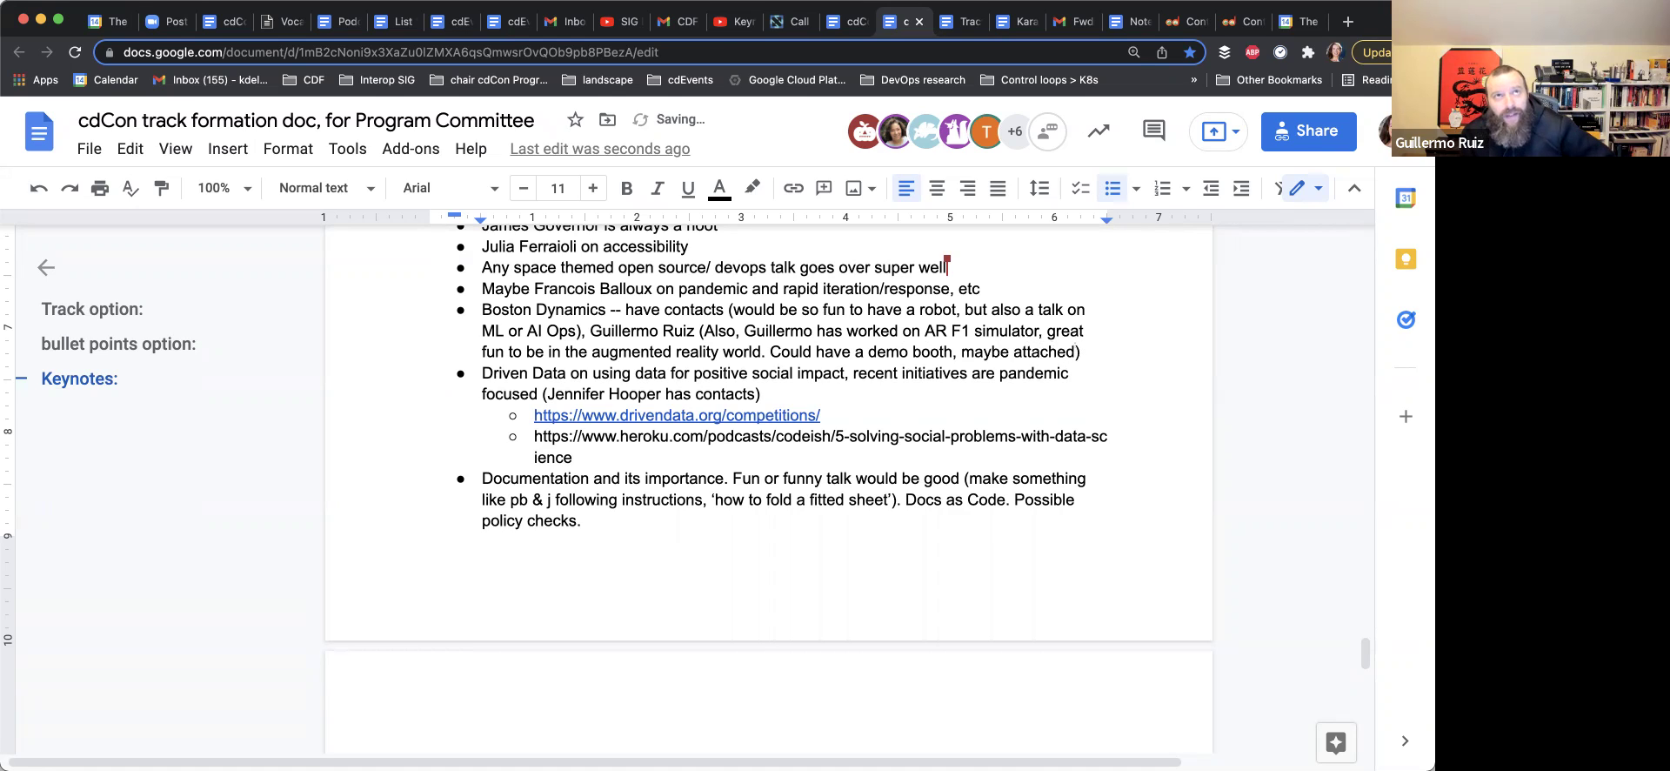
pyautogui.write(' to cdf')
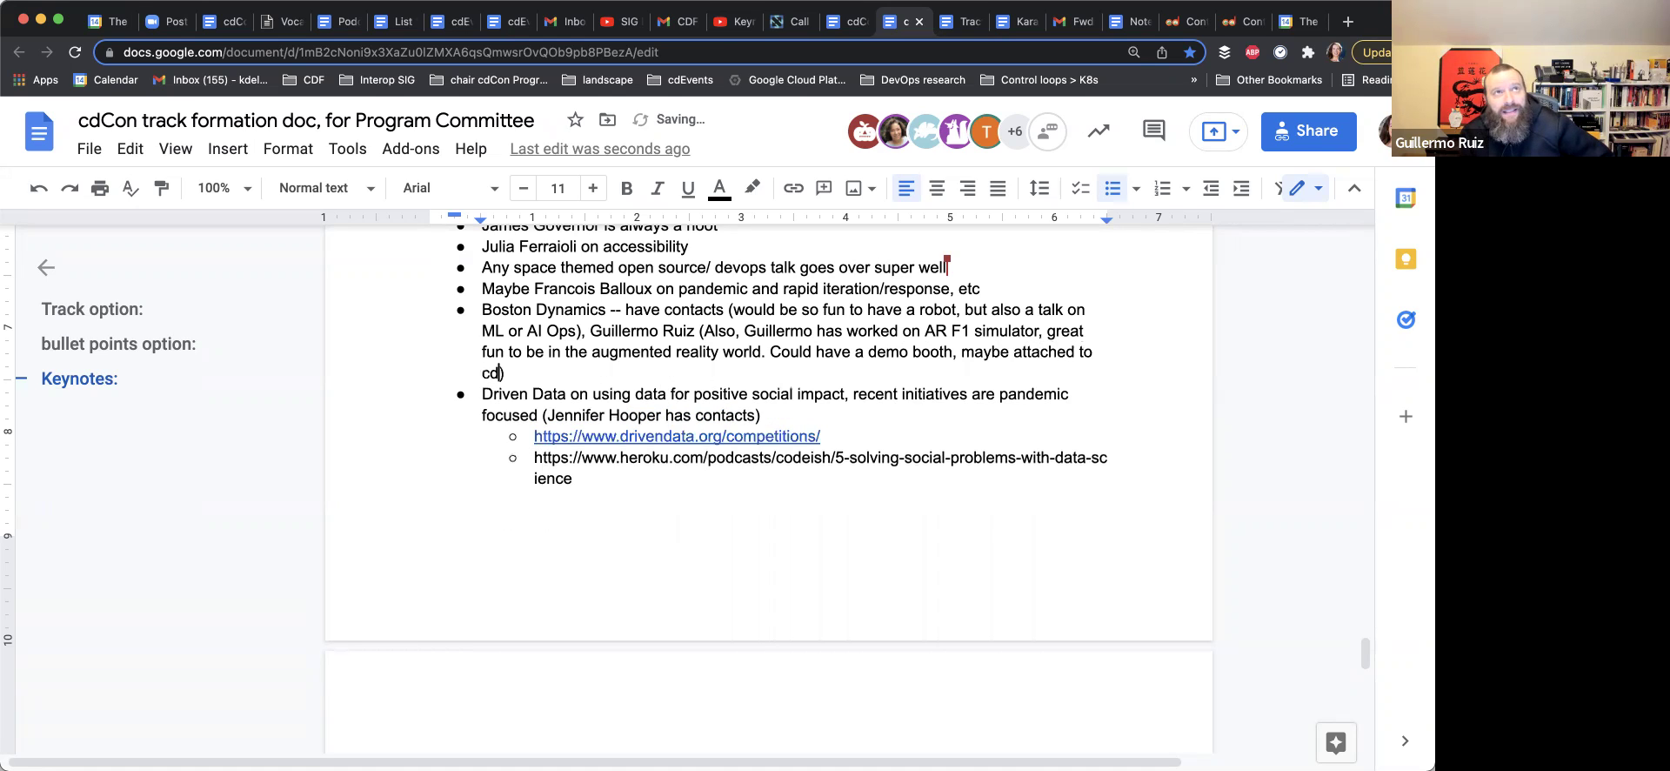
pyautogui.press('BackSpace')
pyautogui.press('BackSpace')
pyautogui.press('BackSpace')
pyautogui.write('CDF ')
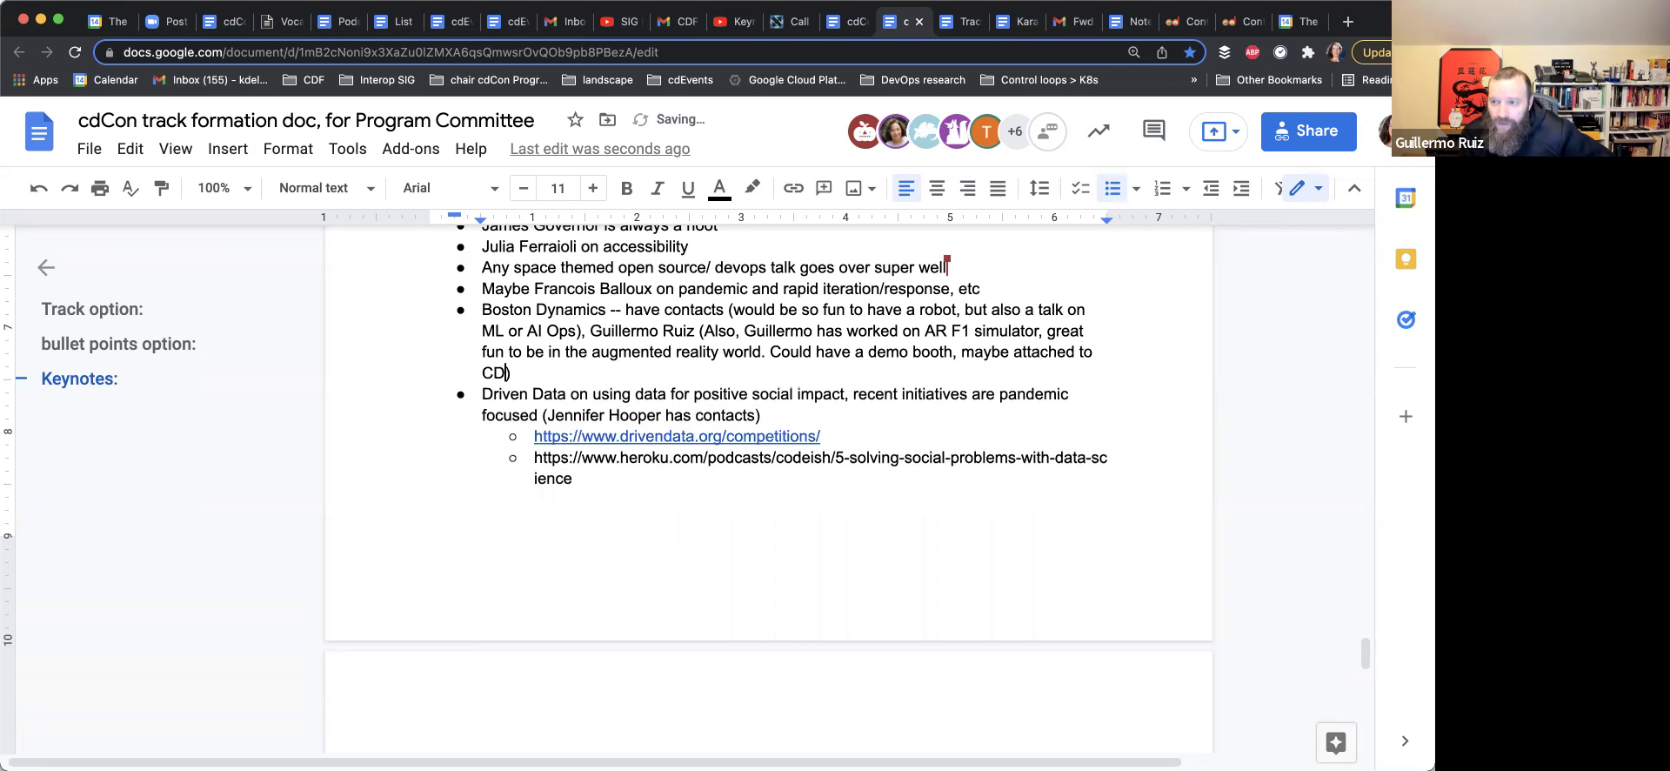
pyautogui.write('booth to driv')
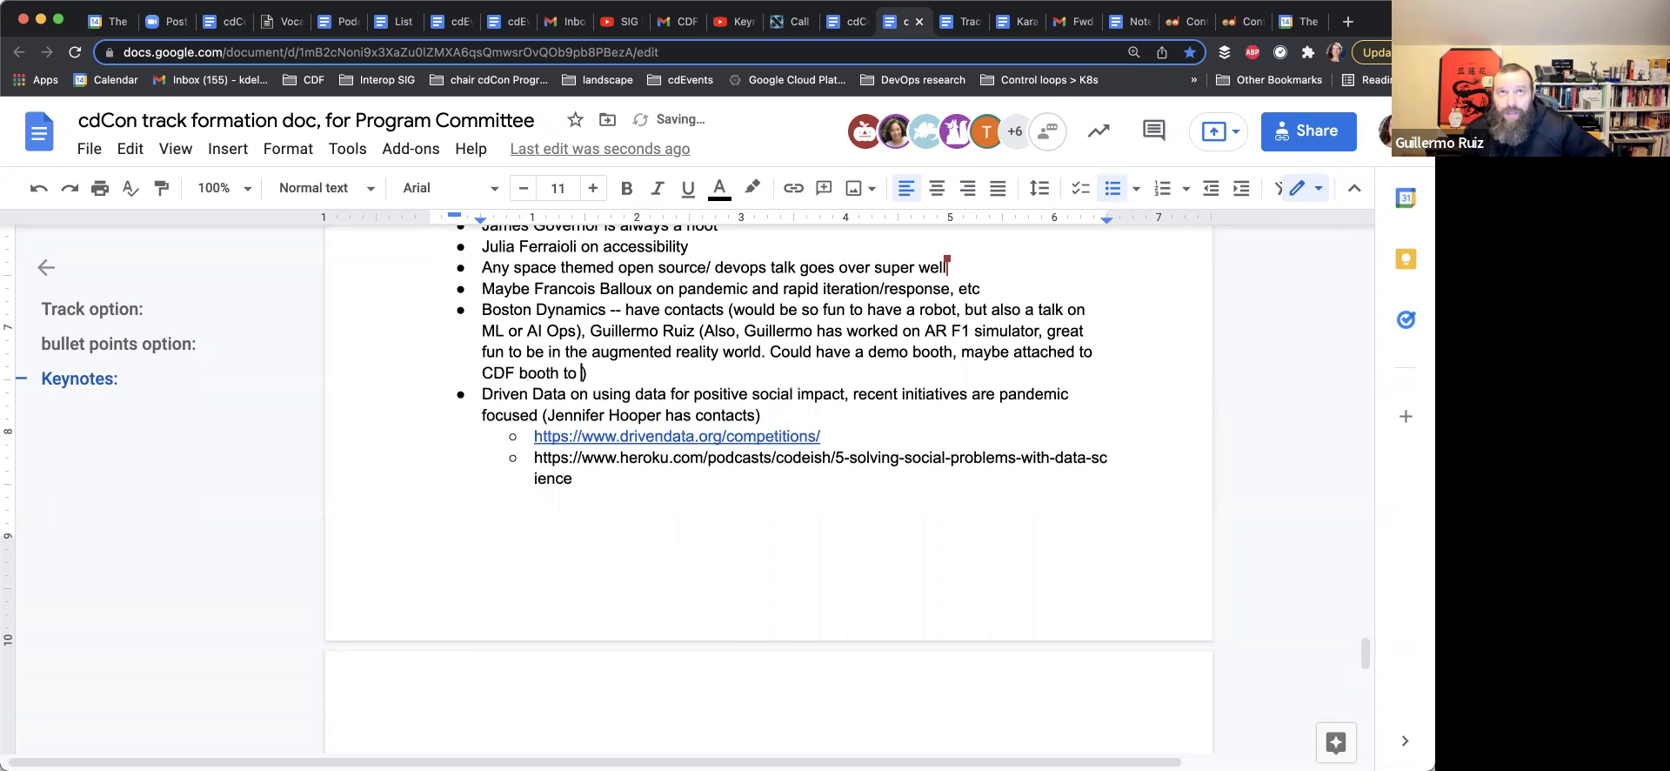
pyautogui.write('e traffi')
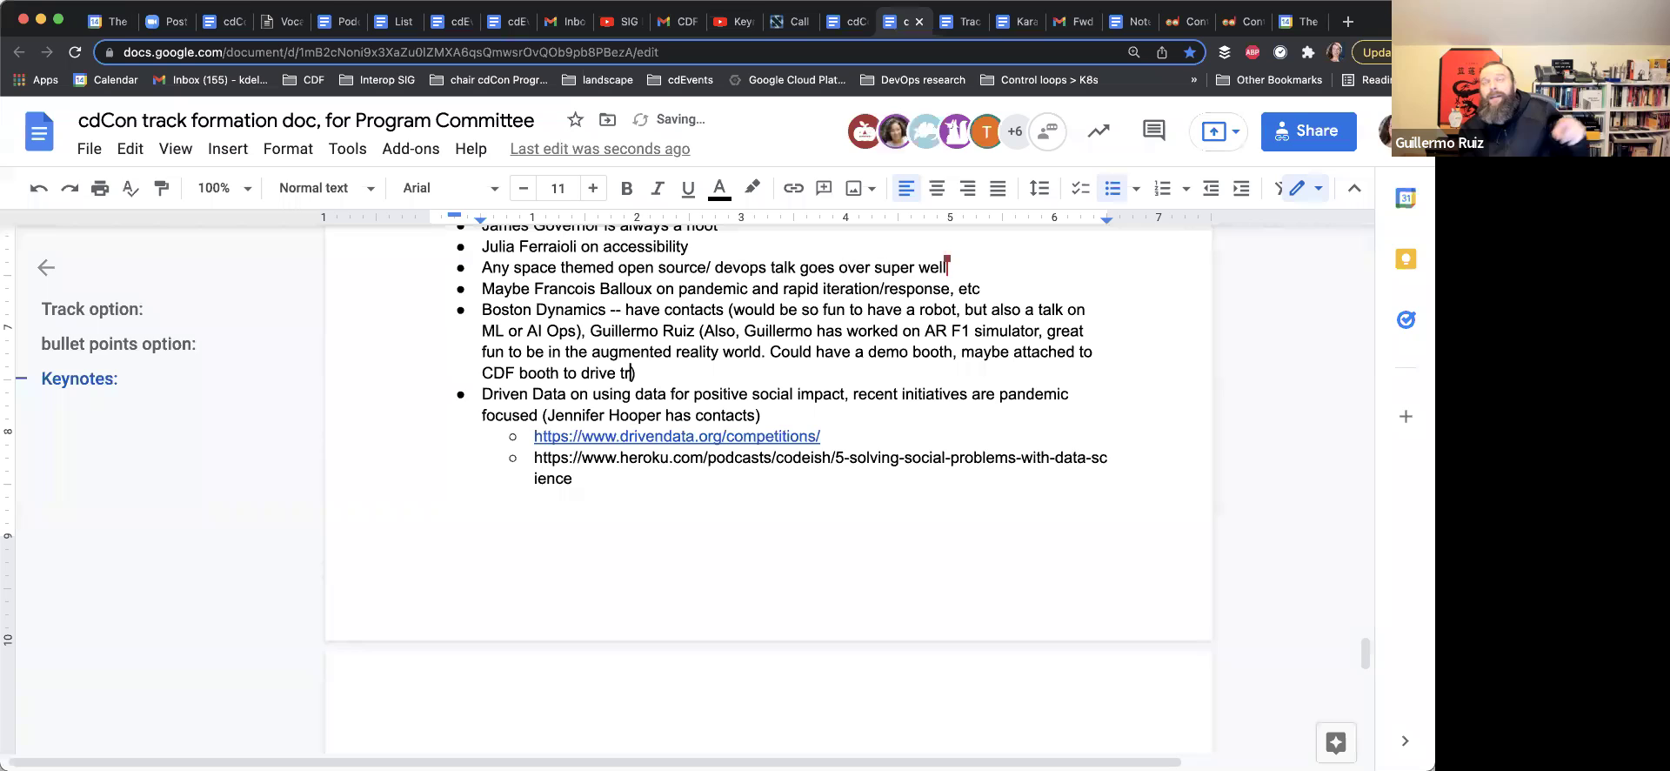
pyautogui.write('c.')
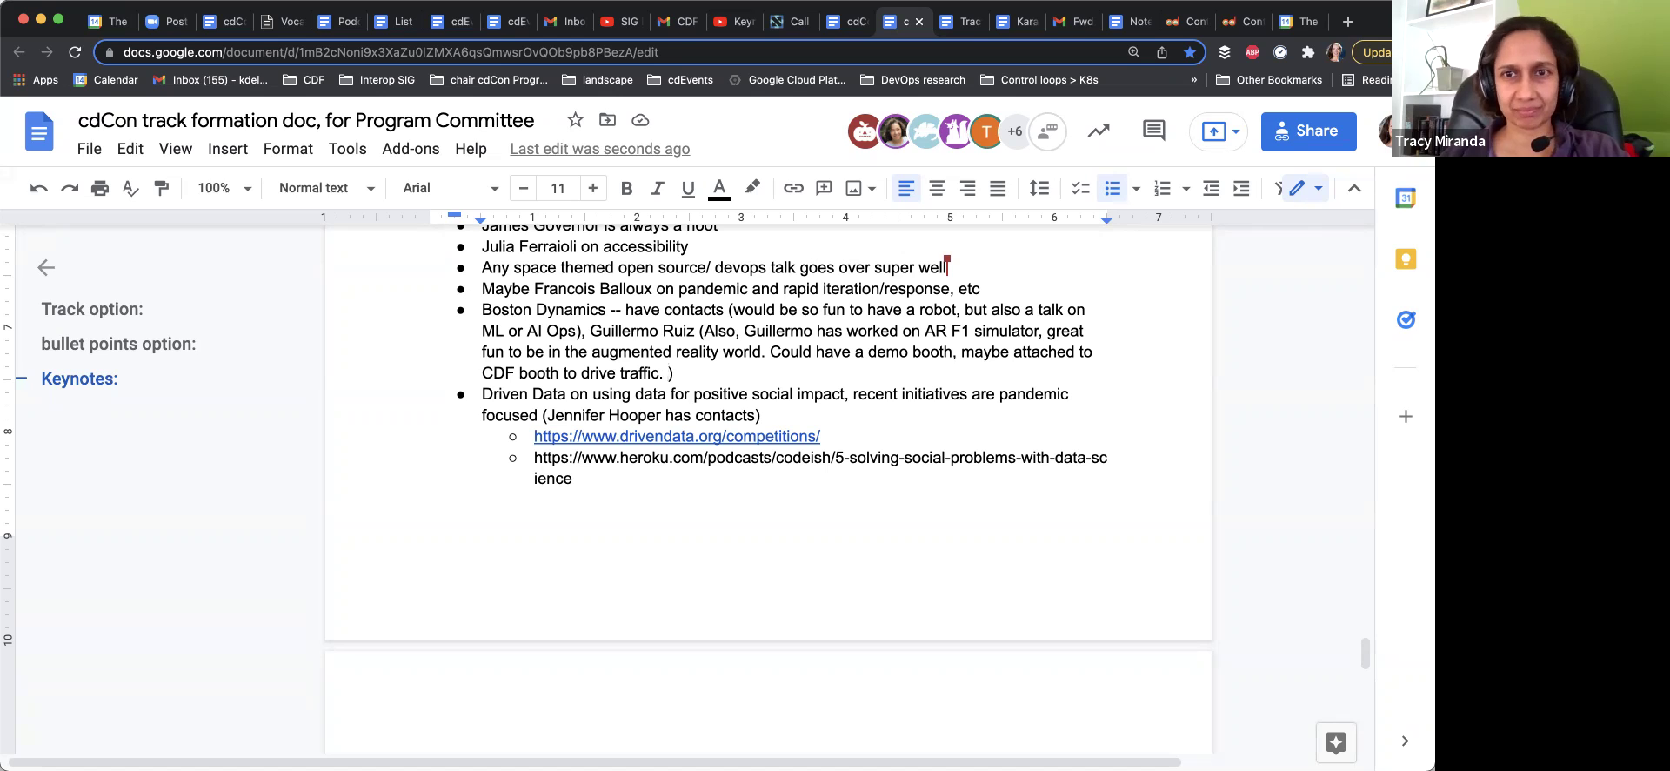
# - Scroll past the remaining keynote bullets and switch to the Google Calendar tab showing the cdCon Program Committee event
pyautogui.scroll(-5, 769, 487)
pyautogui.scroll(-2, 769, 487)
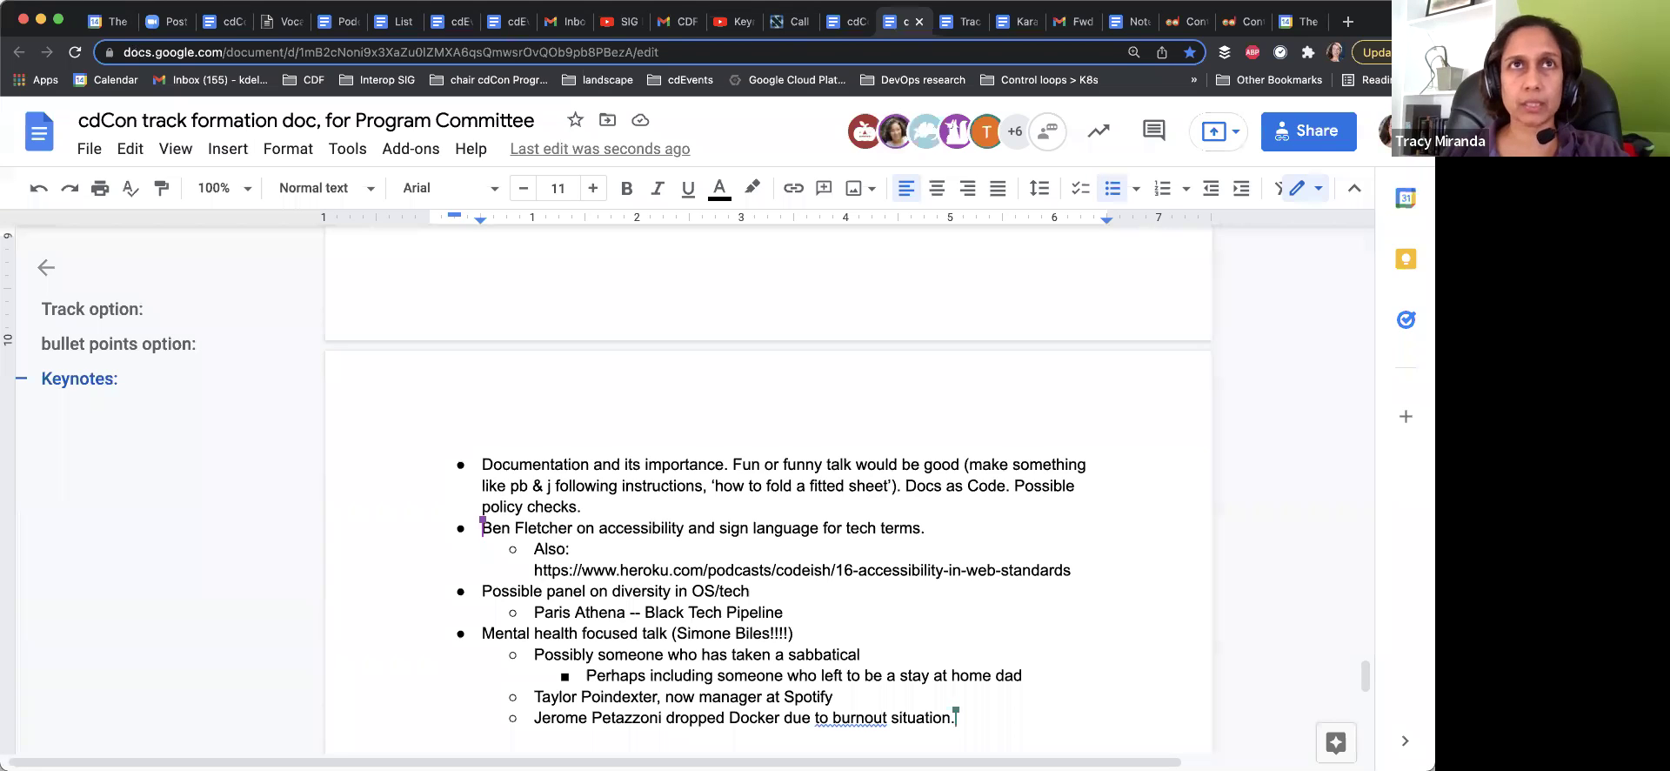
pyautogui.click(123, 35)
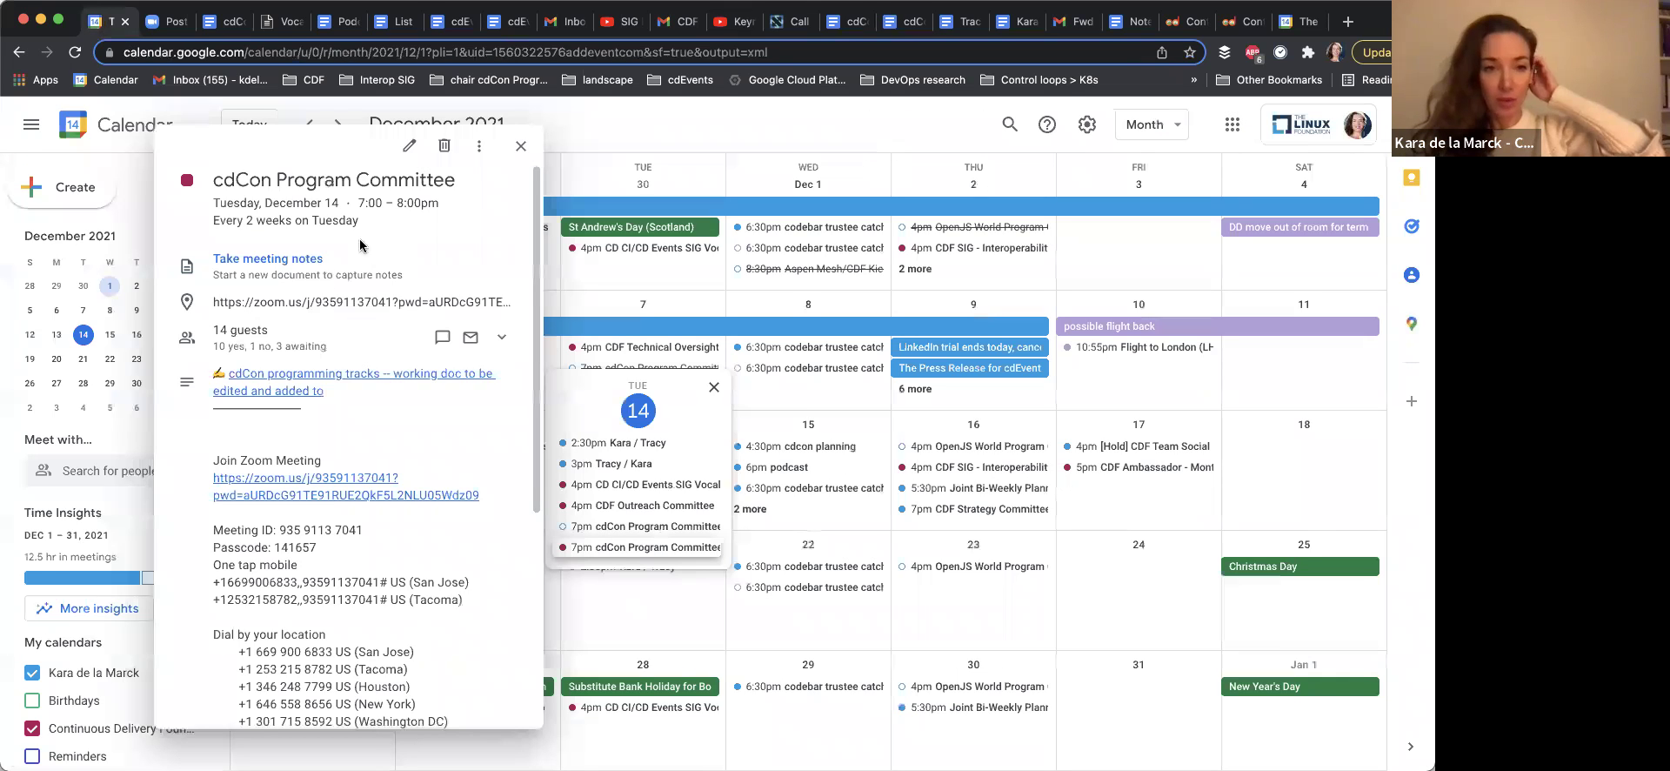
# - Close the cdCon Program Committee event card and the Dec 14 day list, returning to December 2021
pyautogui.click(520, 146)
pyautogui.scroll(-1, 706, 522)
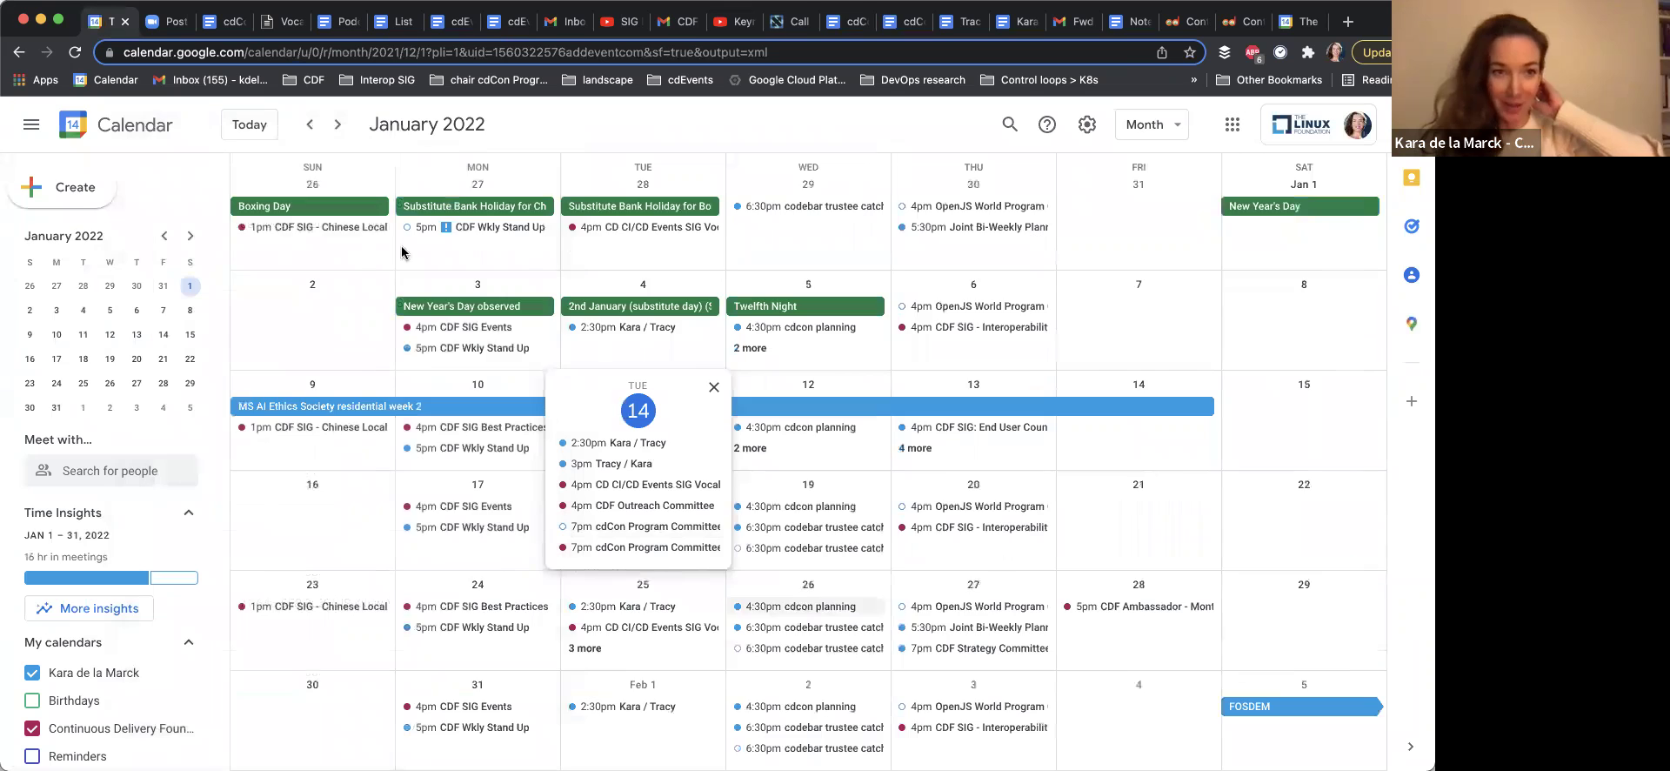
pyautogui.scroll(1, 707, 523)
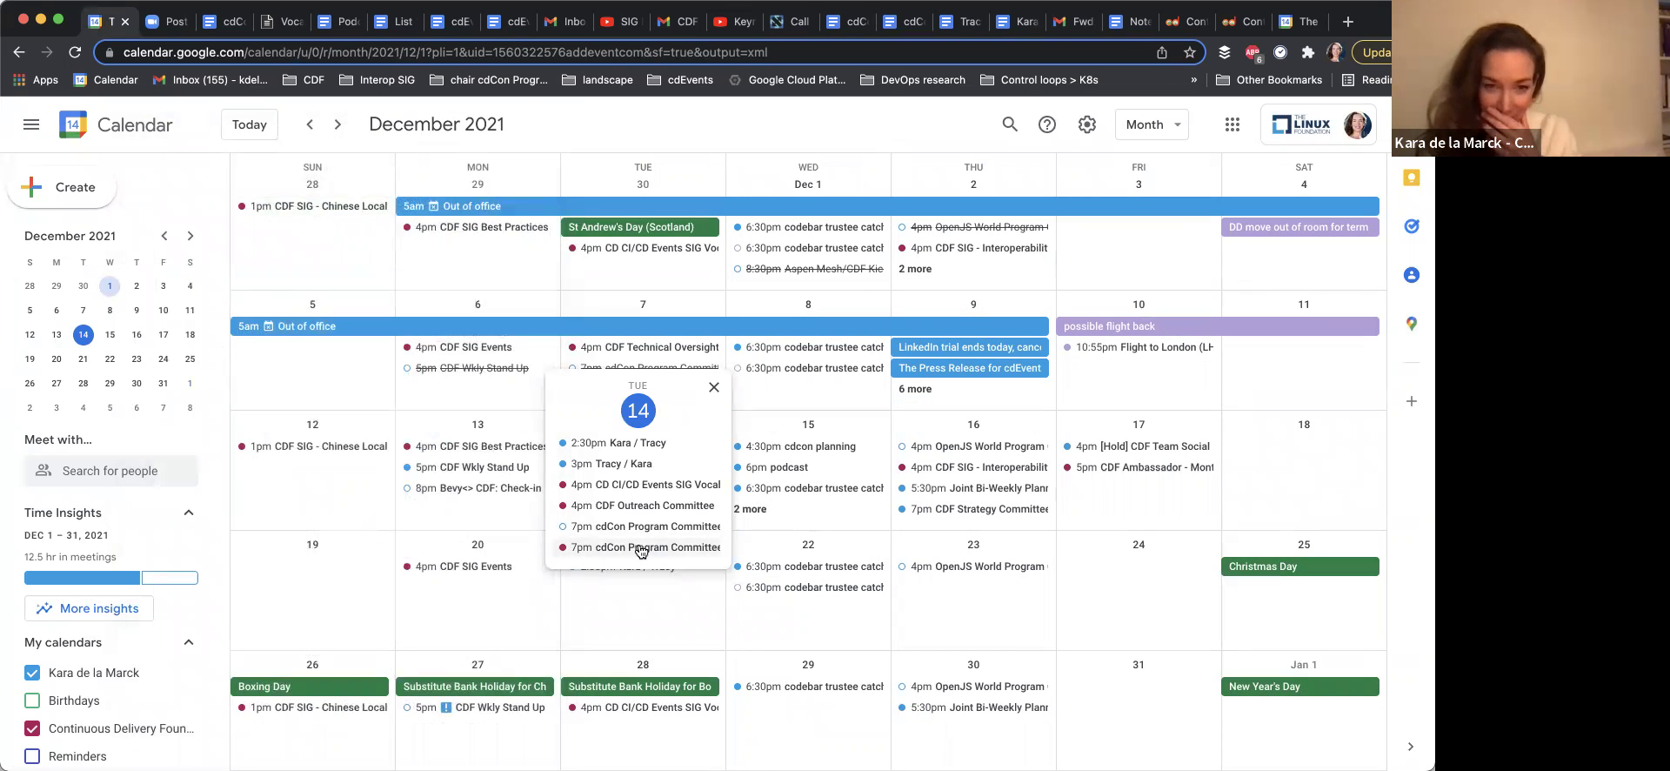
pyautogui.click(714, 387)
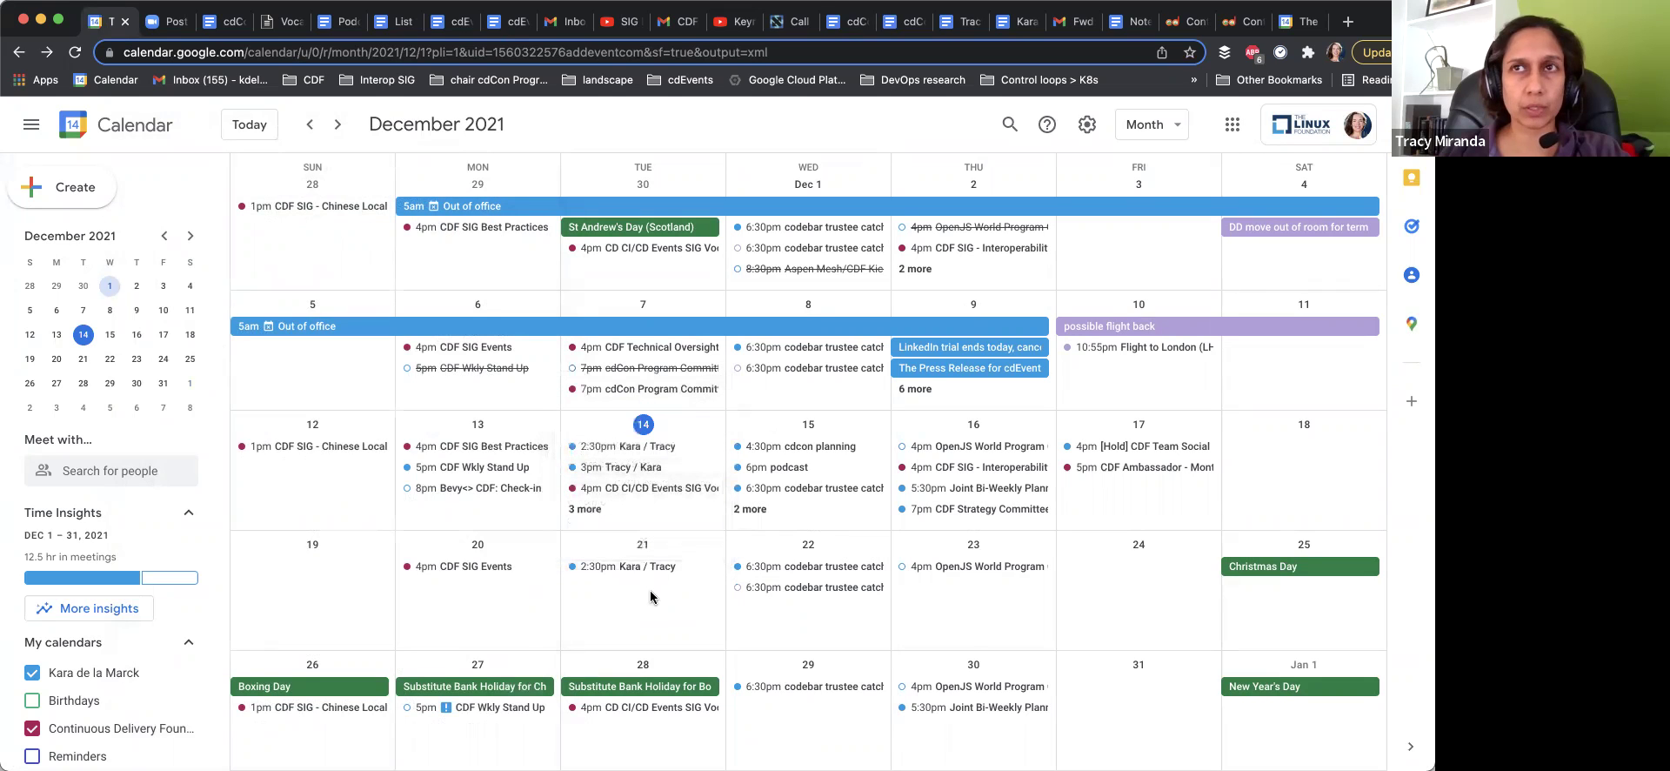